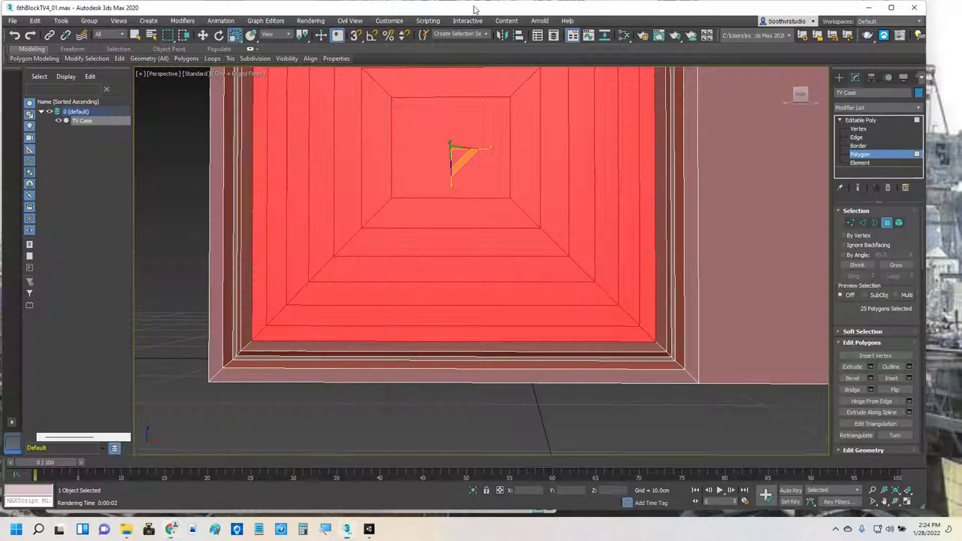
Shrink the polygon selection on the TV case's screen by one ring.
middle_click_drag(564, 163, 556, 266)
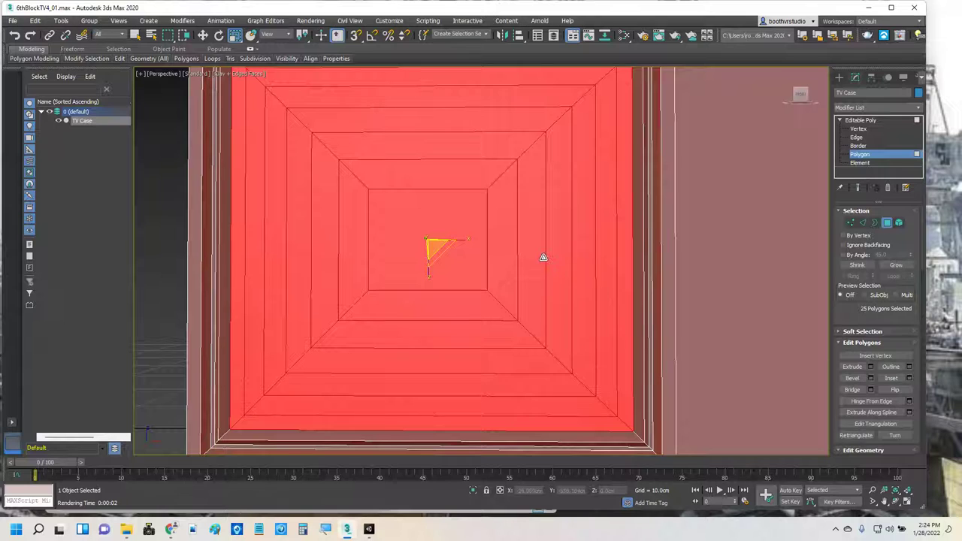
key("ctrl+Page_Down")
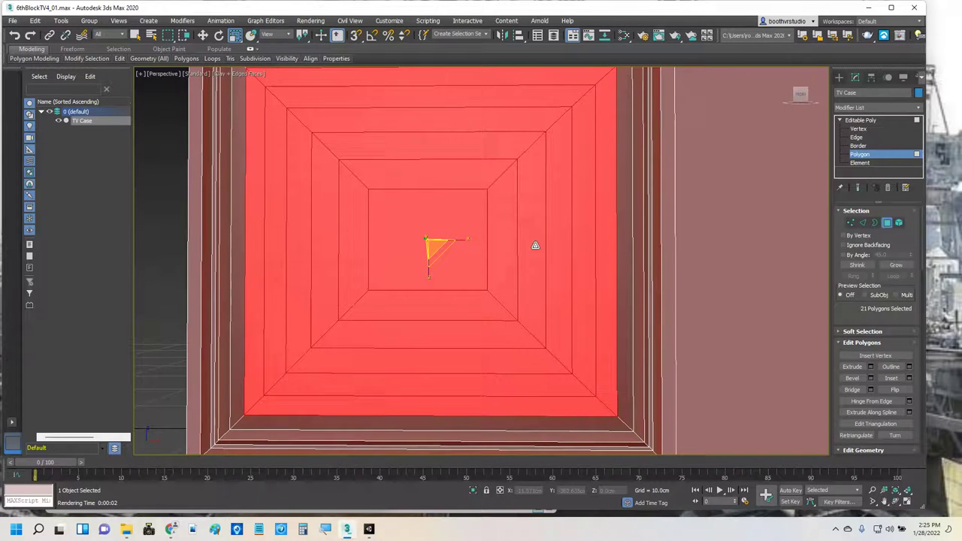
Add the four polygons of the screen's outermost ring, top, left, bottom and right, back to the selection.
middle_click_drag(554, 239, 473, 243, "alt")
scroll(520, 240, "down", 4)
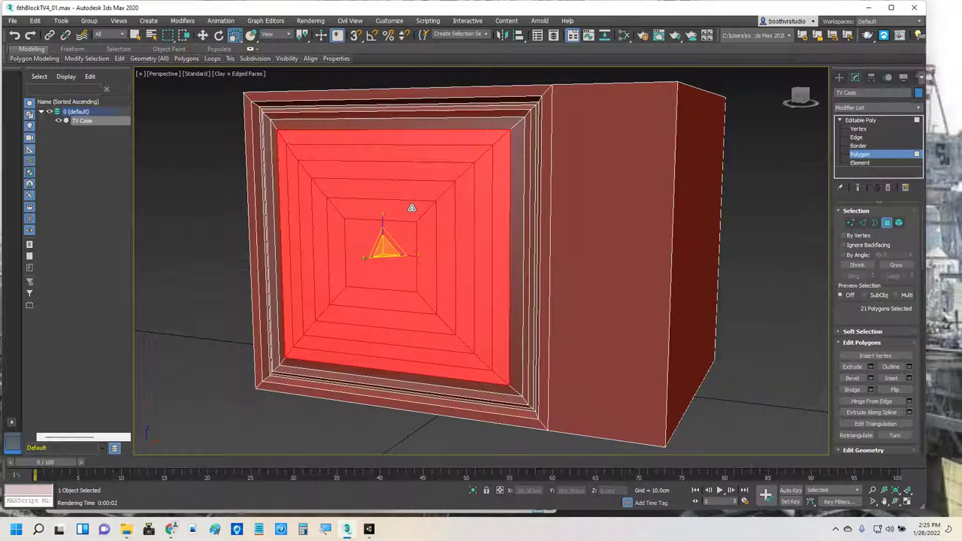
middle_click_drag(384, 195, 445, 195, "alt")
left_click(373, 123, "ctrl")
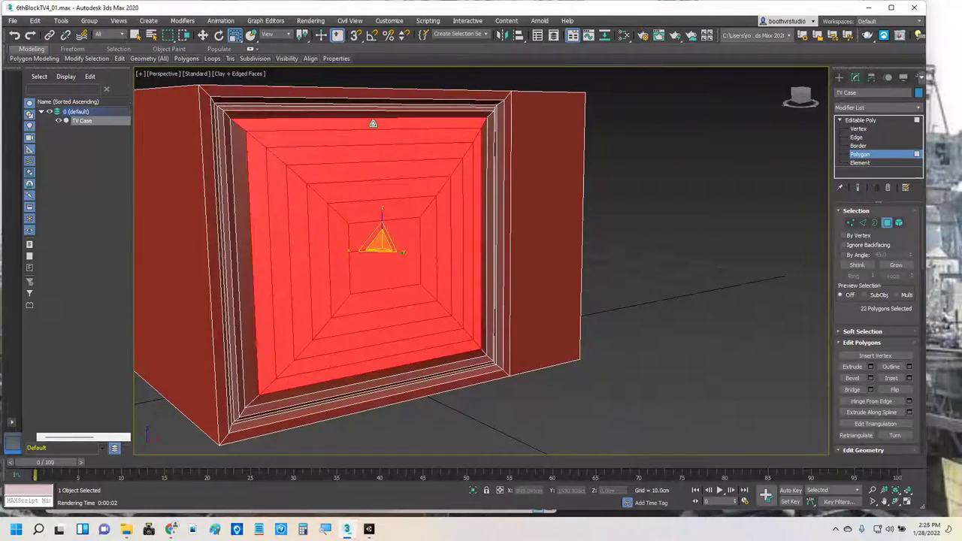
left_click(245, 178, "ctrl")
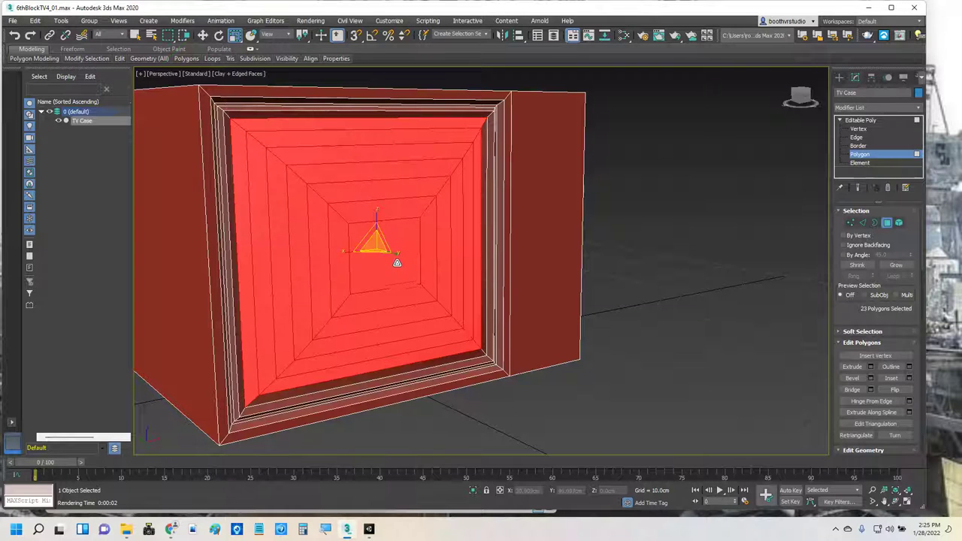
middle_click_drag(391, 260, 380, 222, "alt")
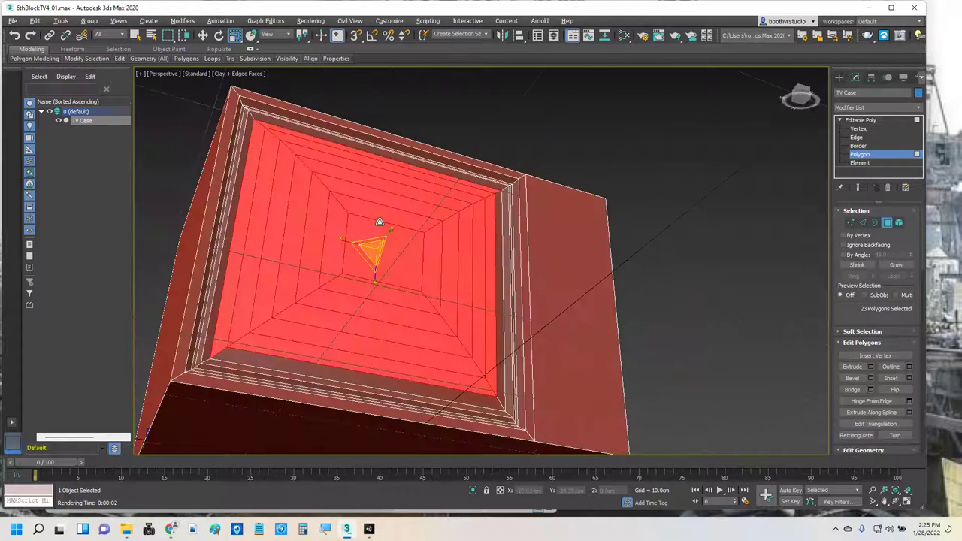
left_click(359, 370, "ctrl")
middle_click_drag(451, 304, 515, 254, "alt")
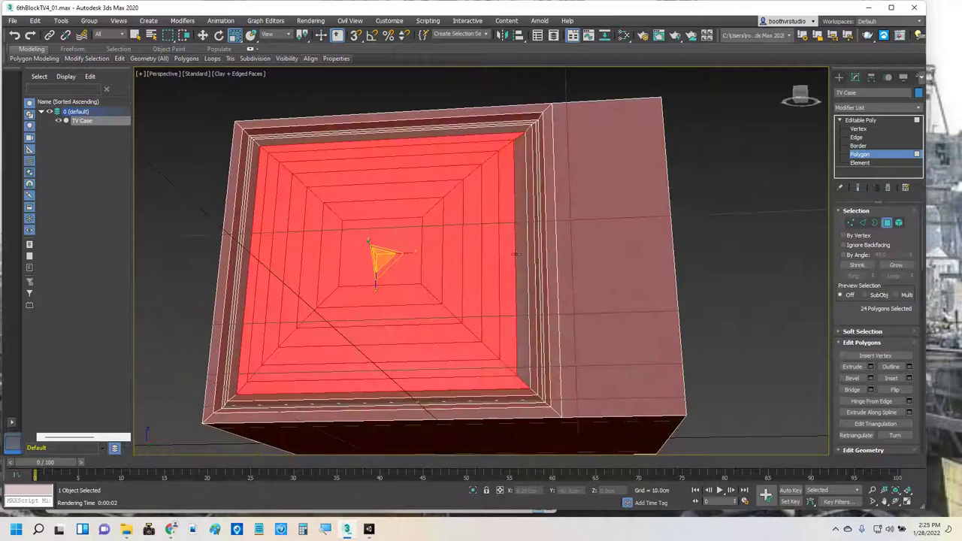
left_click(520, 243, "ctrl")
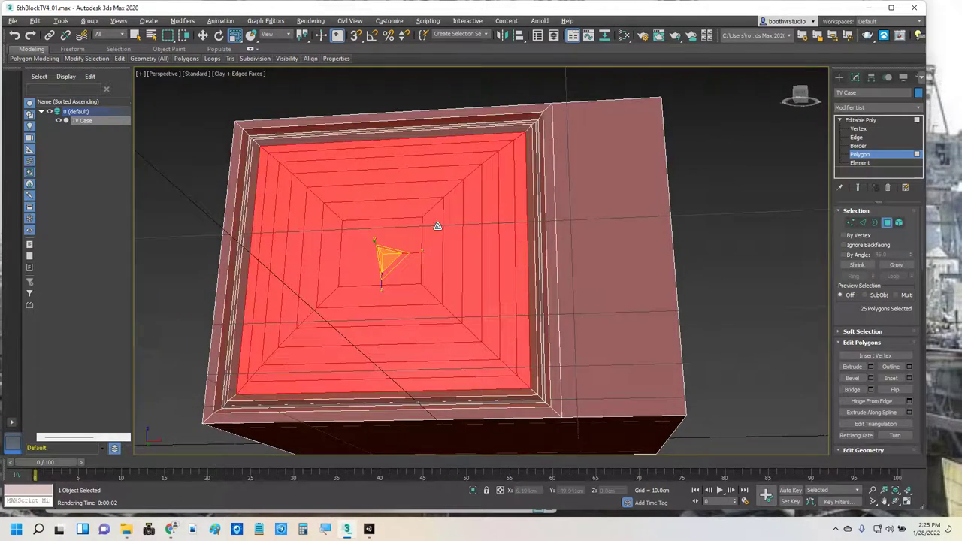
middle_click_drag(436, 223, 530, 241, "alt")
middle_click_drag(398, 267, 458, 222, "alt")
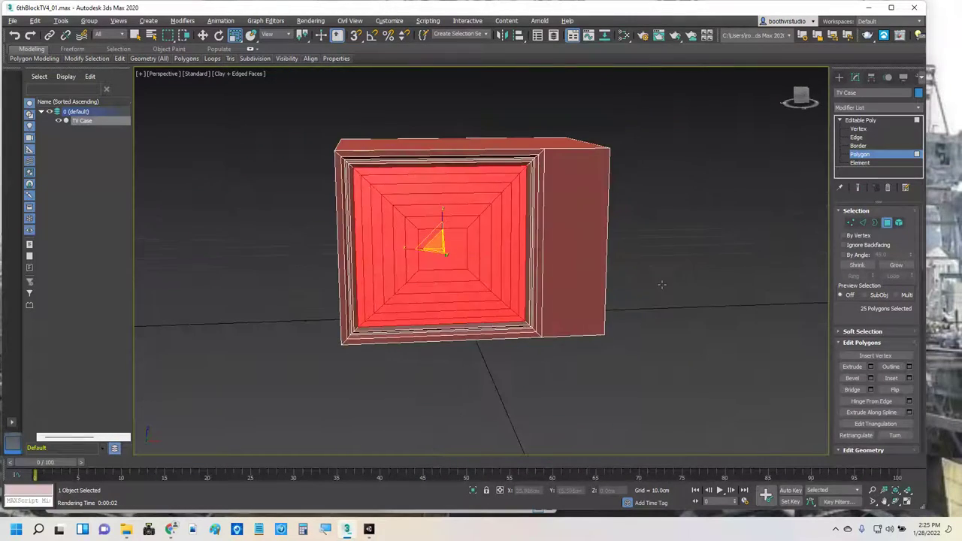
Save the selected screen polygons as a named selection set called Screen.
scroll(446, 217, "up", 2)
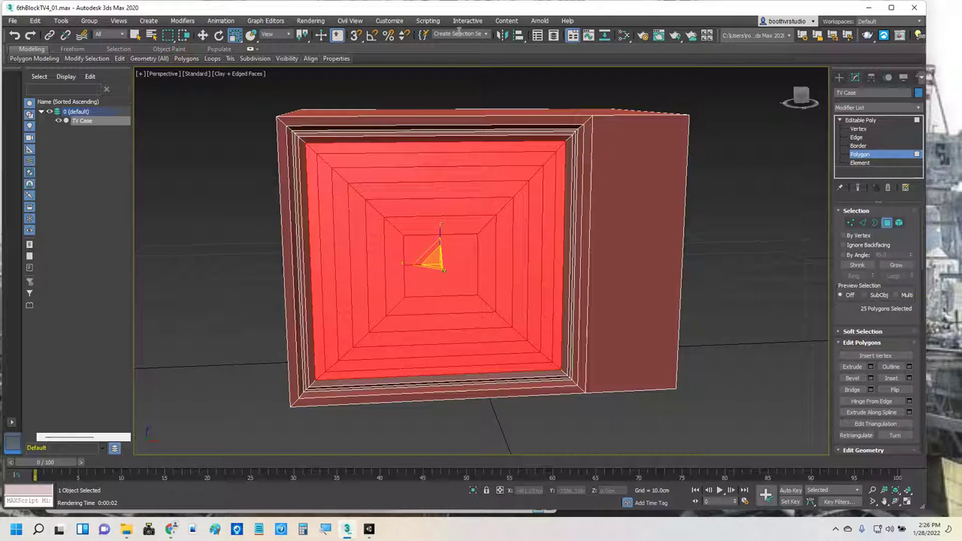
left_click(483, 35)
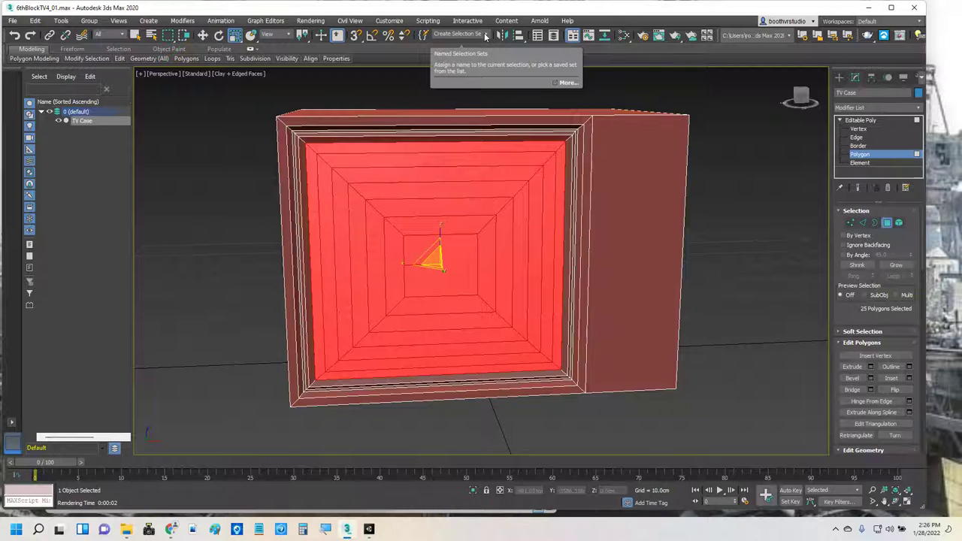
left_click(463, 34)
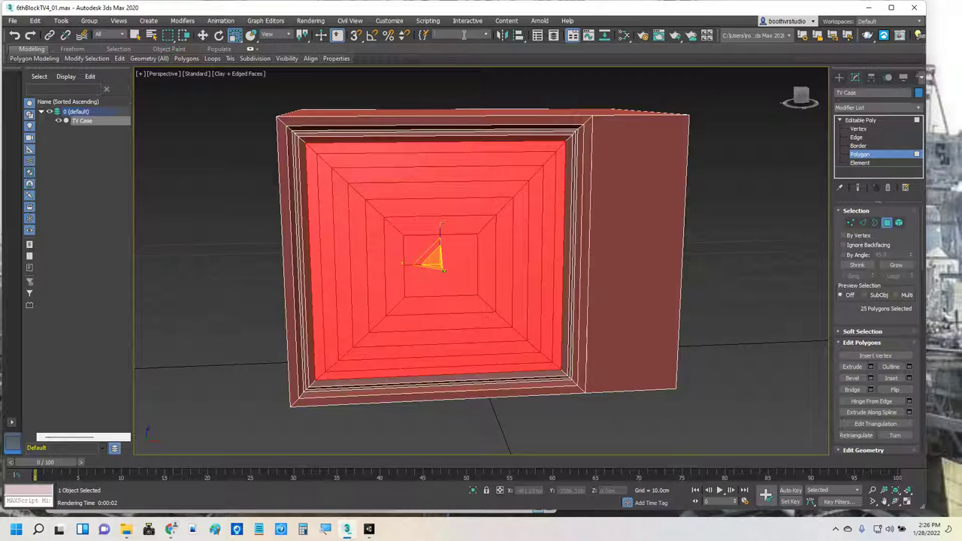
type("Sel")
key("Return")
Select the front panel polygon beside the screen, then recall the Screen selection set to test it.
left_click(641, 155)
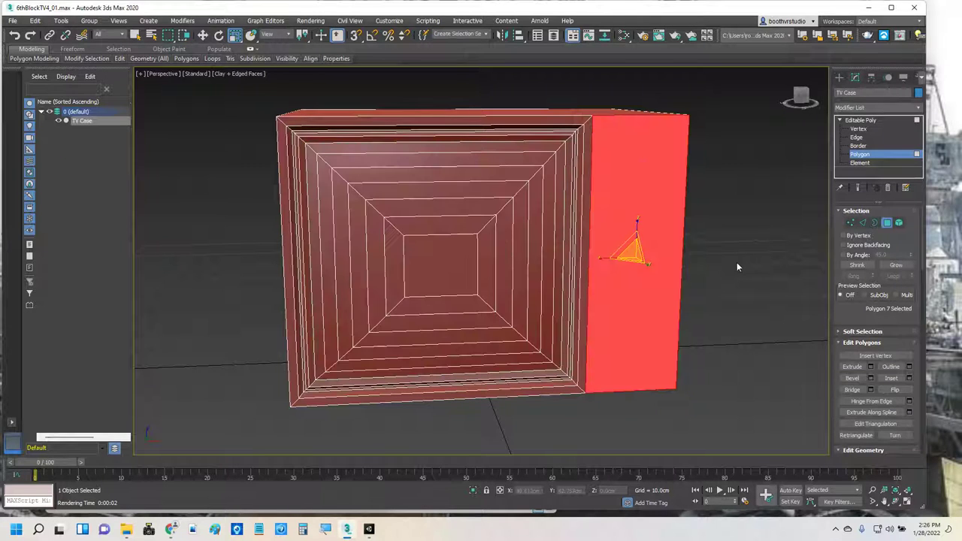
left_click(135, 35)
left_click(484, 35)
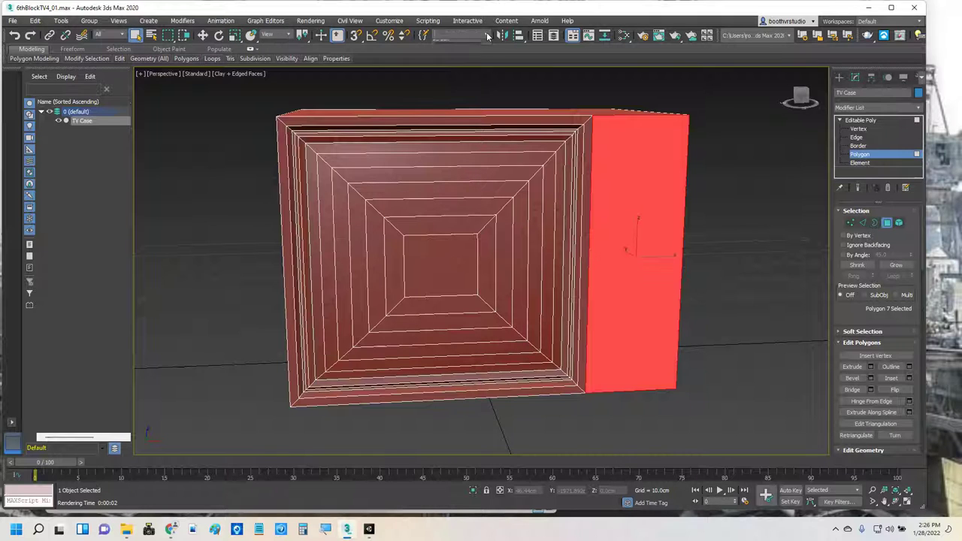
left_click(463, 45)
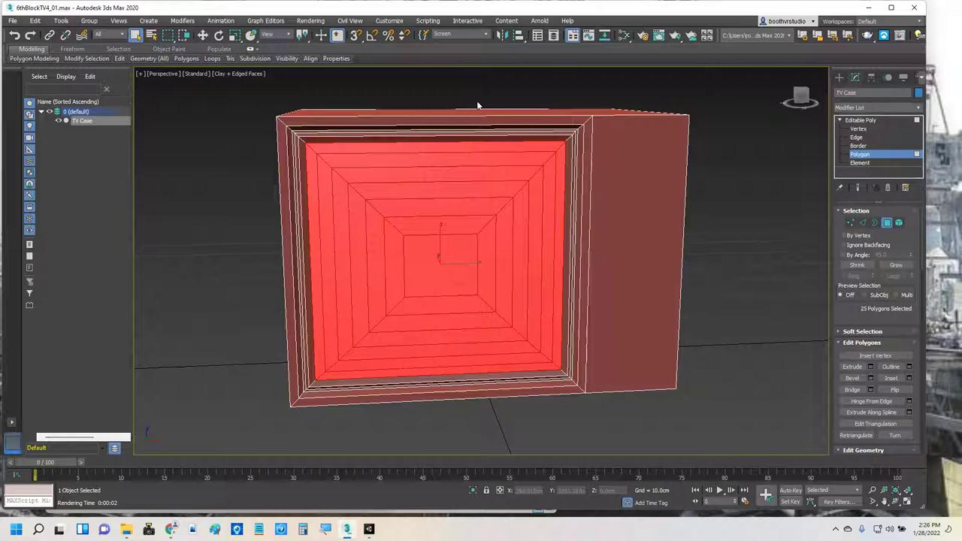
Select the TV case's five outer body polygons: top, bottom, back and both sides.
middle_click_drag(430, 143, 526, 148, "alt")
key("z")
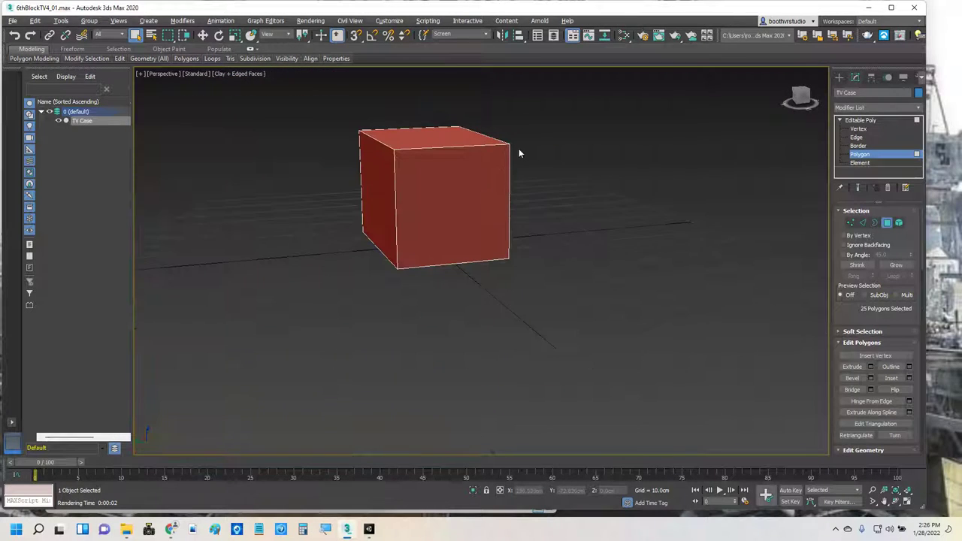
left_click_drag(393, 202, 415, 293)
middle_click_drag(463, 294, 369, 269, "alt")
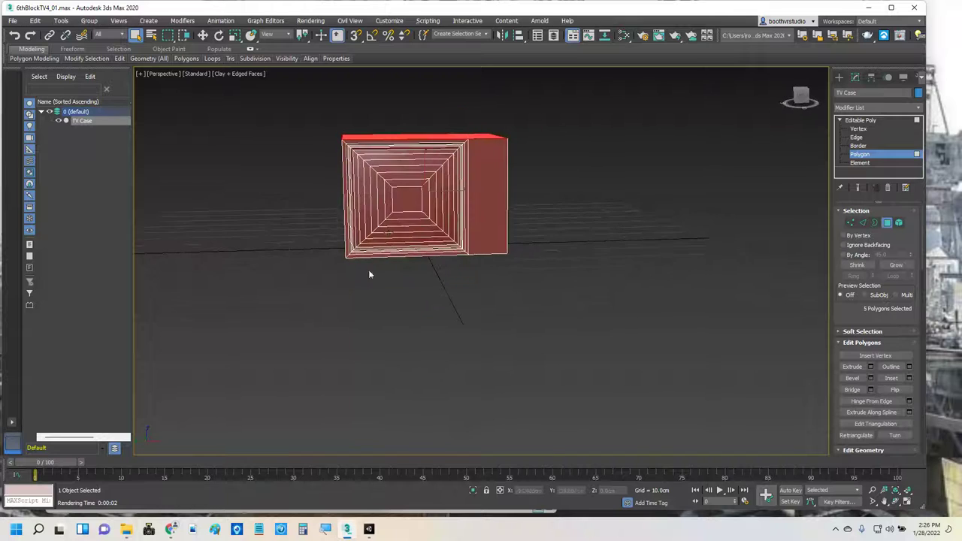
Add the blank front panel and the four outermost front frame polygons around the screen to the selection.
scroll(368, 269, "up", 4)
left_click(616, 157, "ctrl")
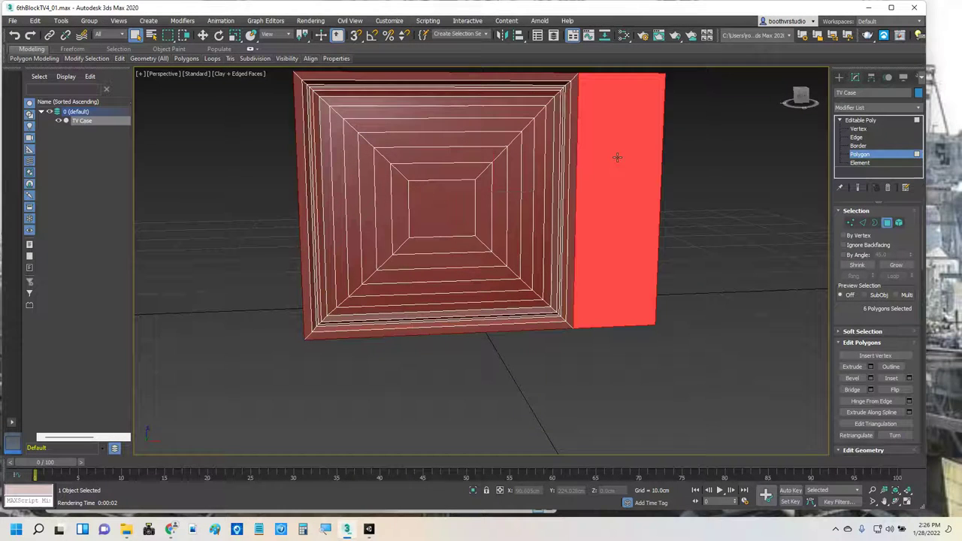
left_click(574, 89, "ctrl")
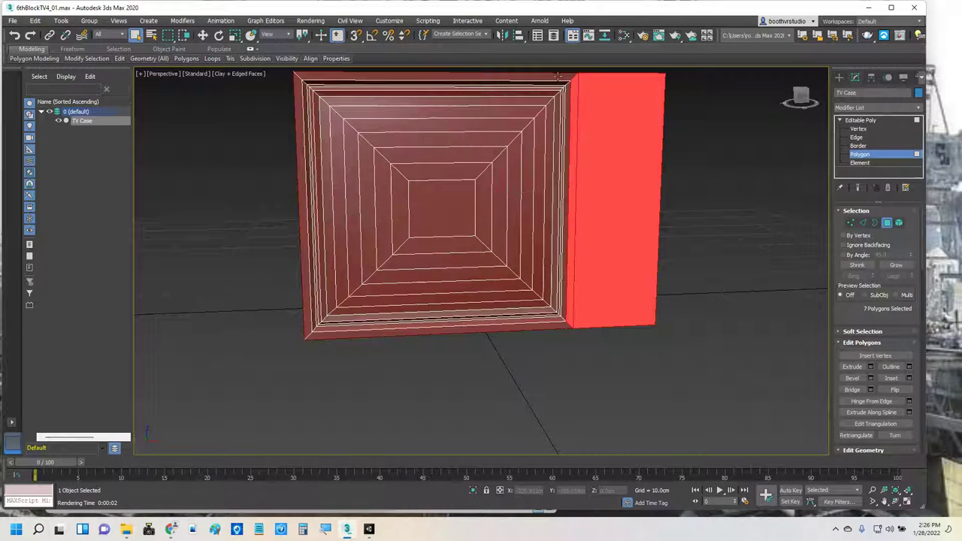
left_click(333, 77, "ctrl")
left_click(301, 109, "ctrl")
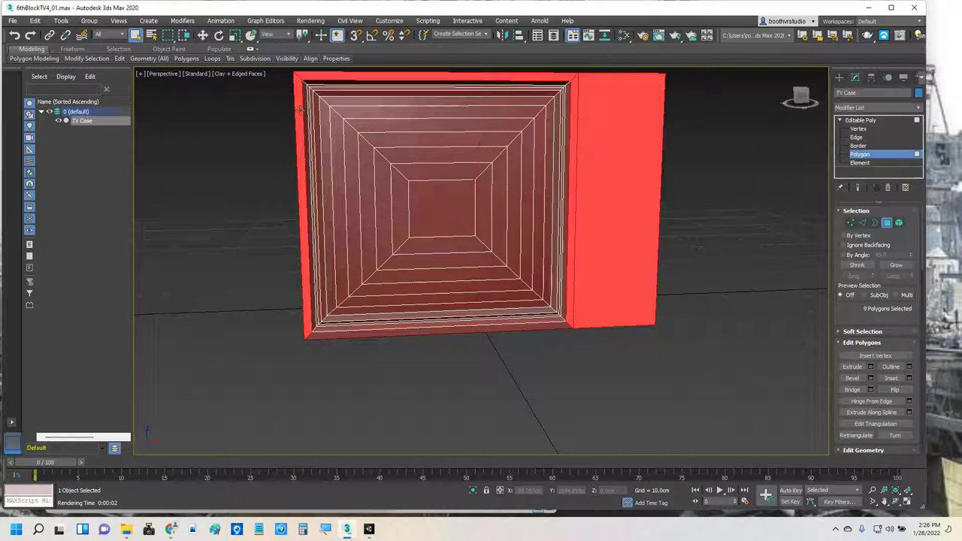
left_click(390, 332, "ctrl")
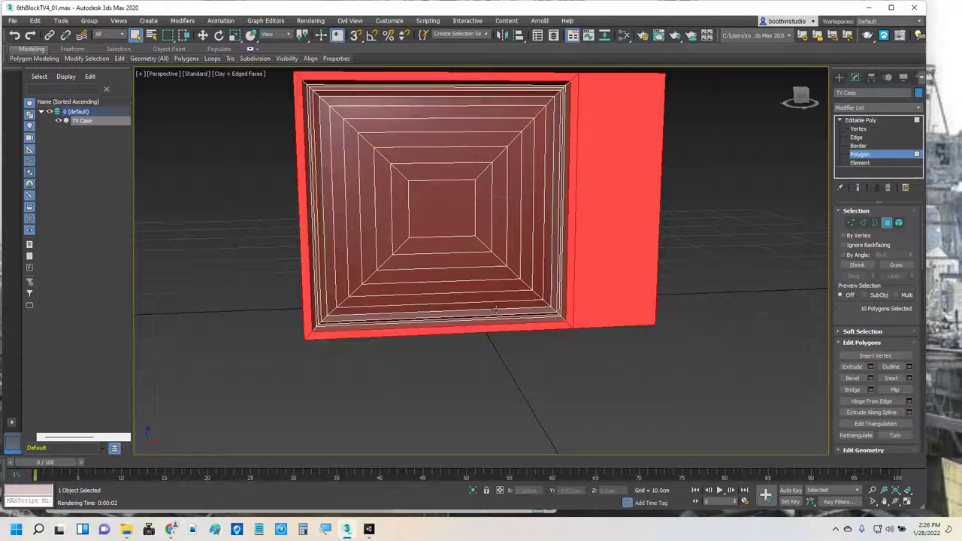
Add the four recessed polygons just inside the outer front frame to the selection.
middle_click_drag(473, 281, 247, 292, "alt")
scroll(307, 225, "up", 6)
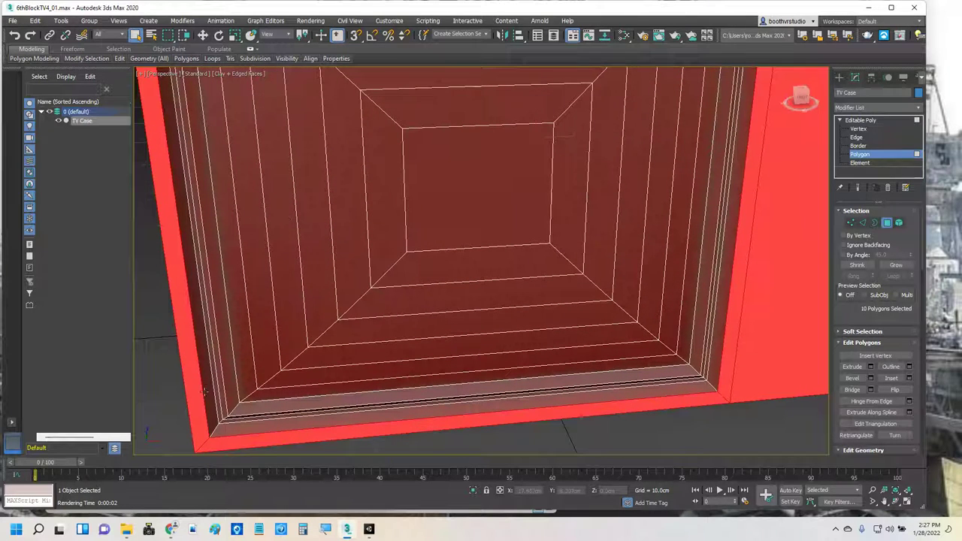
left_click(226, 429, "ctrl")
left_click(209, 410, "ctrl")
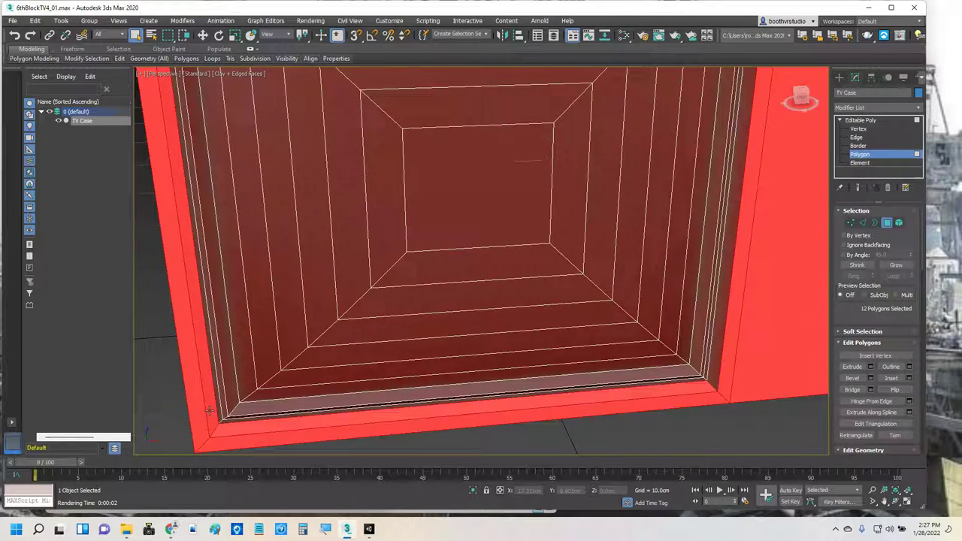
left_click(719, 337, "ctrl")
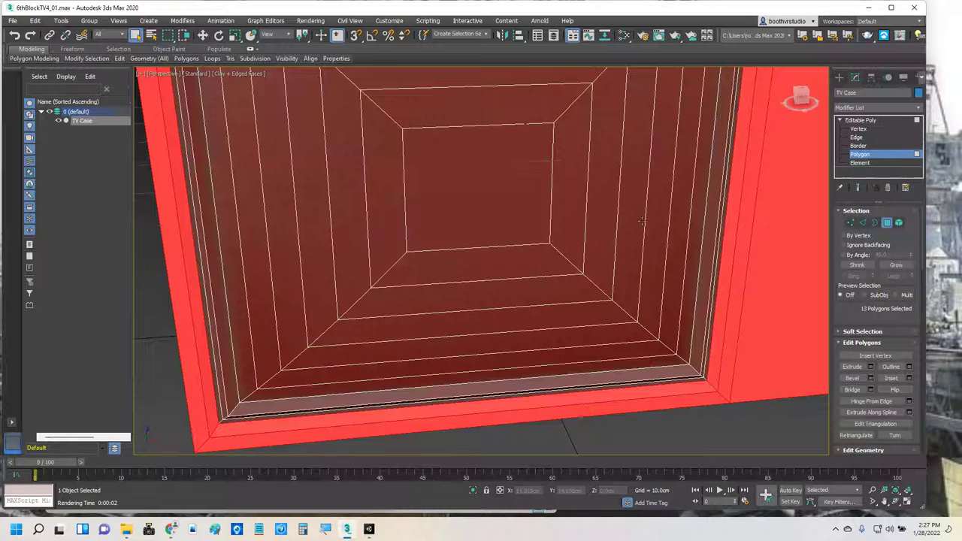
mouse_move(641, 220)
middle_mouse_down("alt")
mouse_move(591, 220)
mouse_move(536, 253)
mouse_move(485, 345)
middle_mouse_up("alt")
left_click(394, 134, "ctrl")
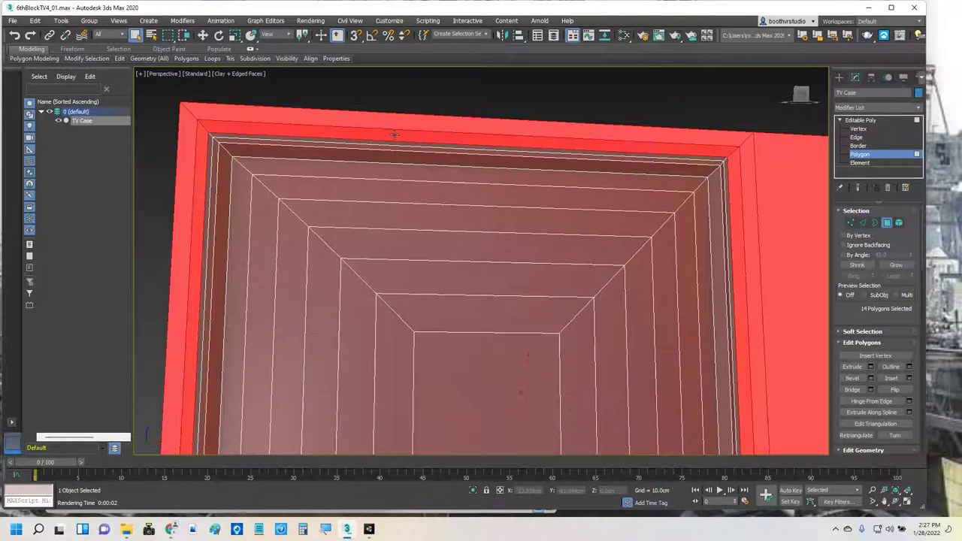
Save the selected case polygons as a named selection set called Brown.
middle_click_drag(402, 193, 413, 216, "alt")
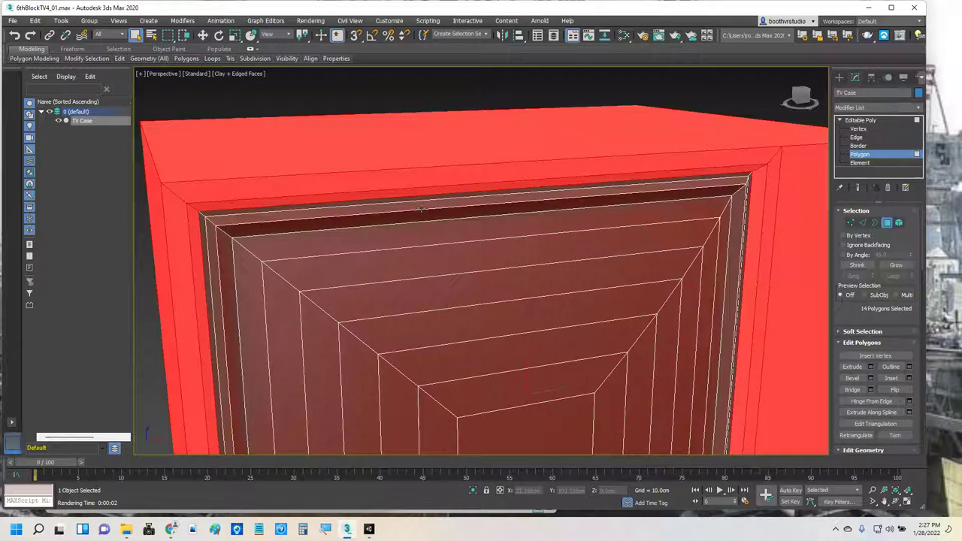
left_click(453, 33)
type("Brown")
Switch to Chrome to examine the frame colours in the Classic TV 4.jpg reference, then return to 3ds Max.
mouse_move(178, 533)
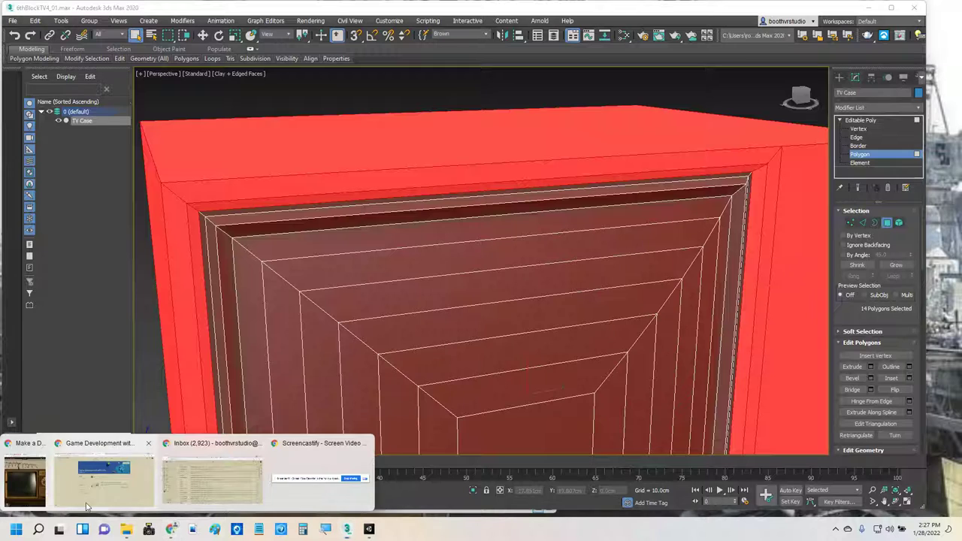
left_click(25, 477)
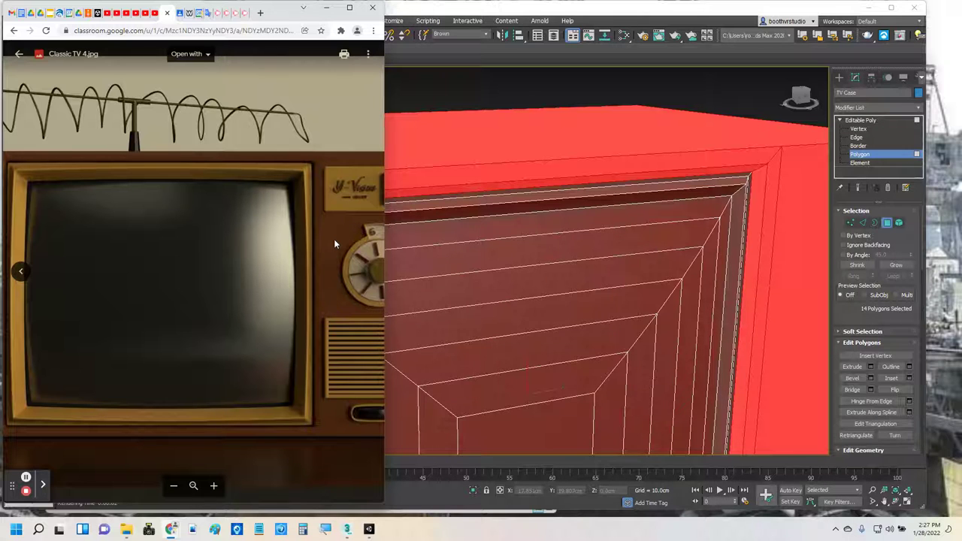
scroll(334, 239, "down", 2)
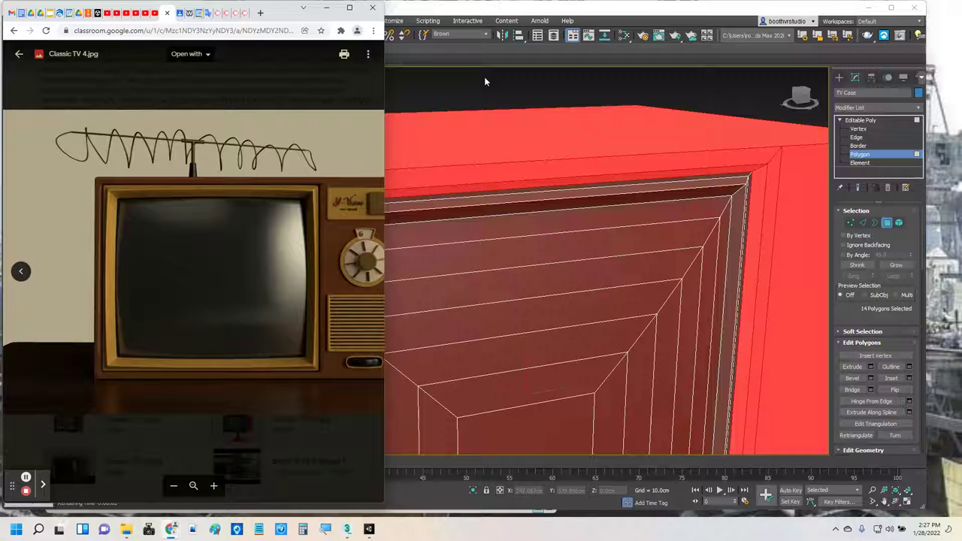
left_click(512, 5)
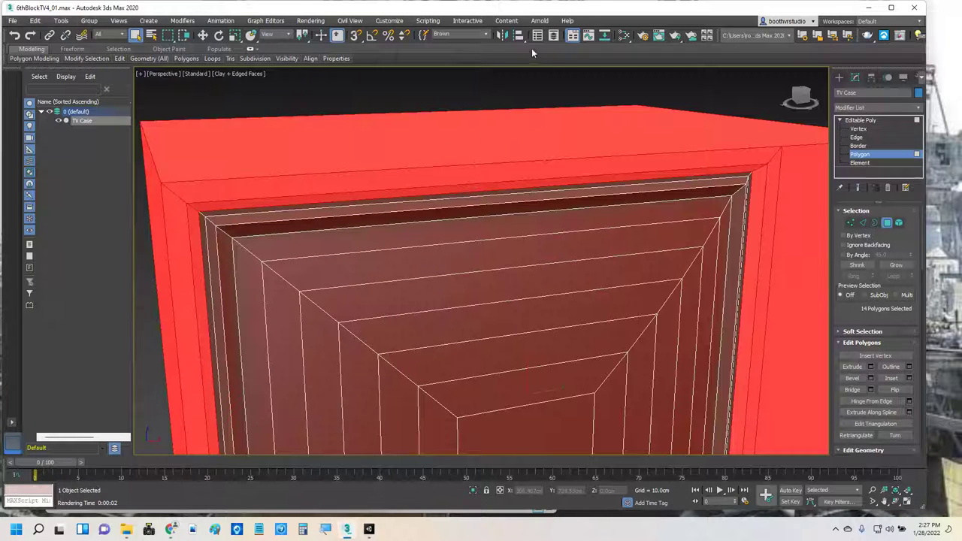
Recall the Screen selection set to check which polygons it covers.
left_click(486, 35)
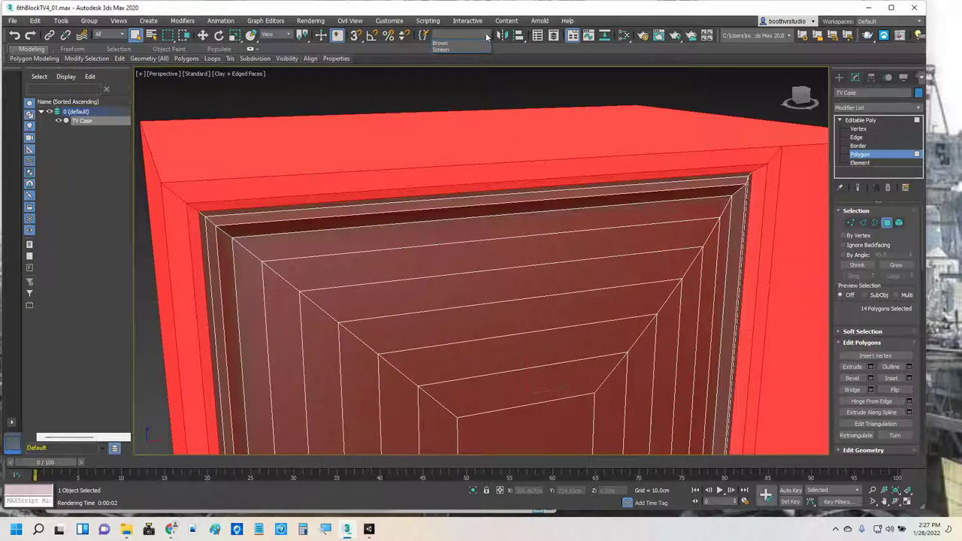
left_click(442, 50)
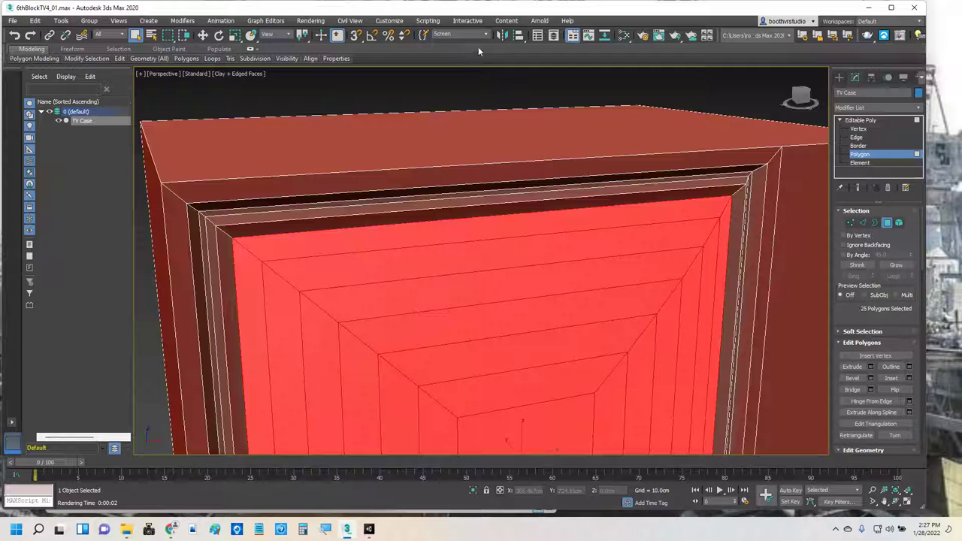
left_click(481, 35)
left_click(455, 48)
middle_click_drag(334, 262, 344, 221, "alt")
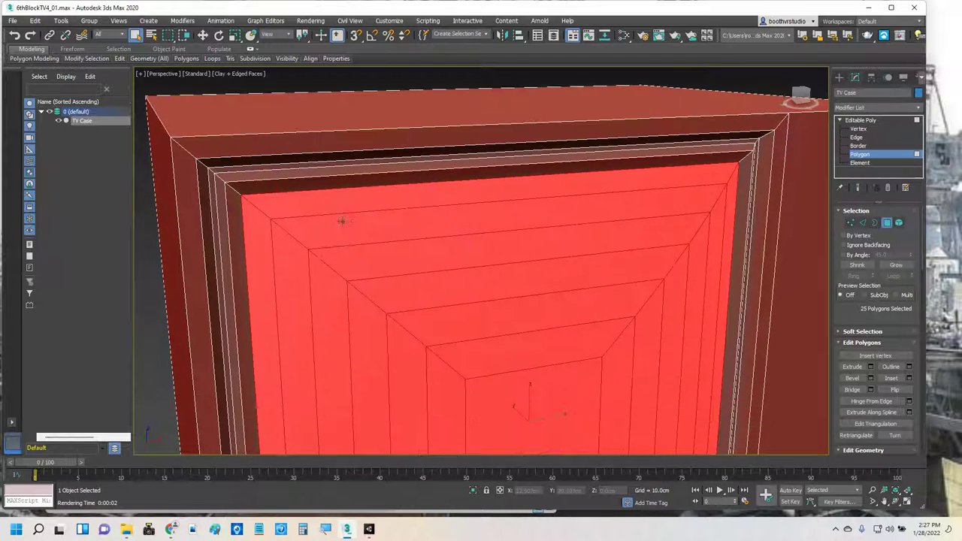
Clear the Screen selection and select the upper and left-hand polygons of the two frame rings directly around the screen.
left_click(477, 75)
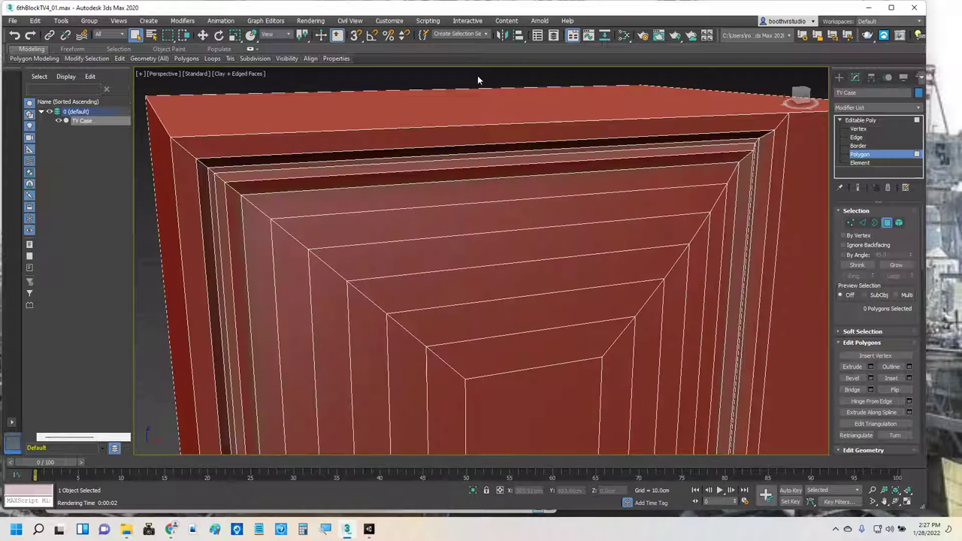
left_click(260, 188)
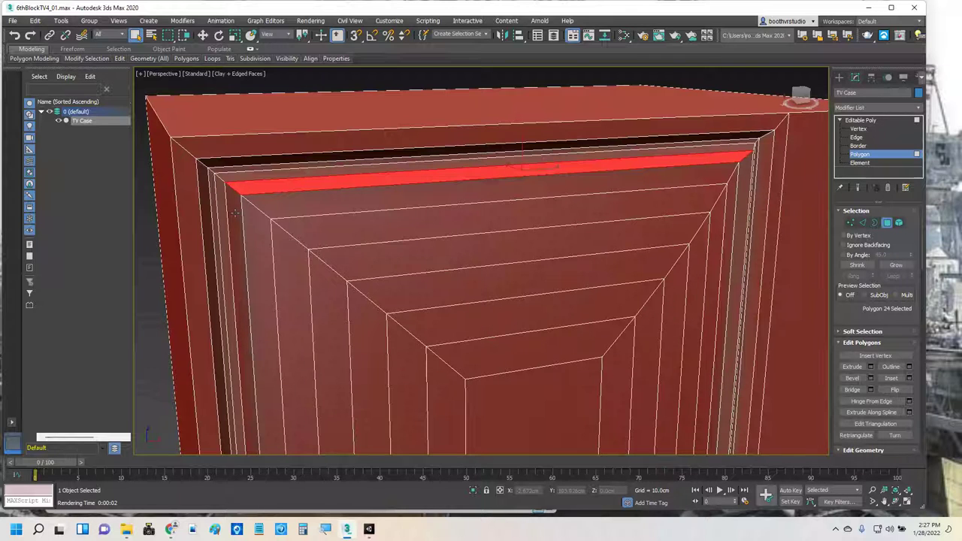
left_click(235, 213, "ctrl")
left_click(240, 182, "ctrl")
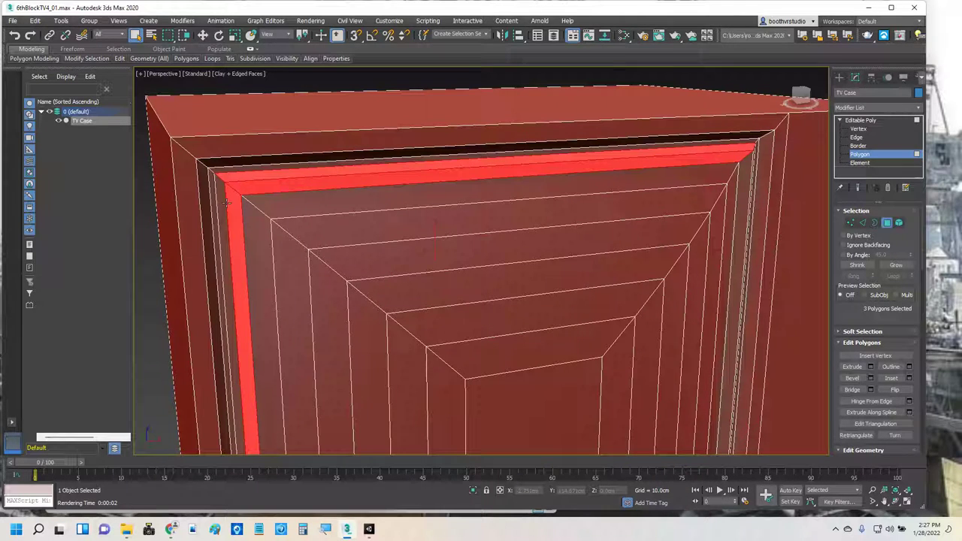
left_click(223, 207, "ctrl")
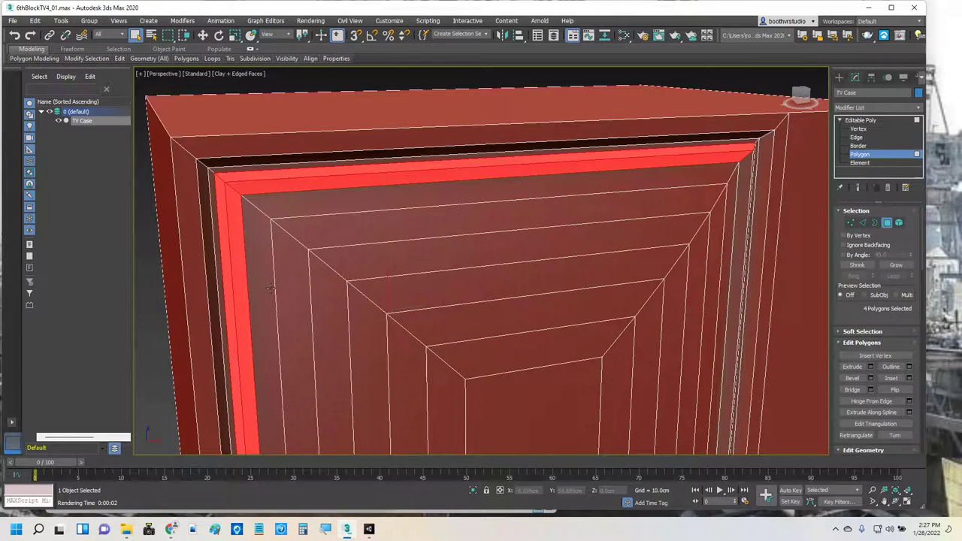
Add the right-hand and lower polygons of the same two rings around the screen to the selection.
middle_click_drag(269, 293, 539, 217, "alt")
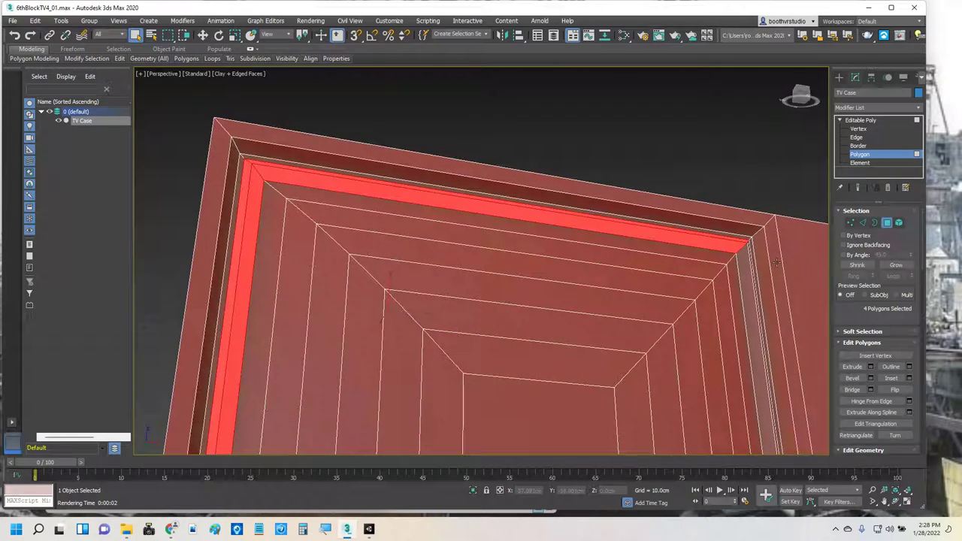
left_click(746, 280, "ctrl")
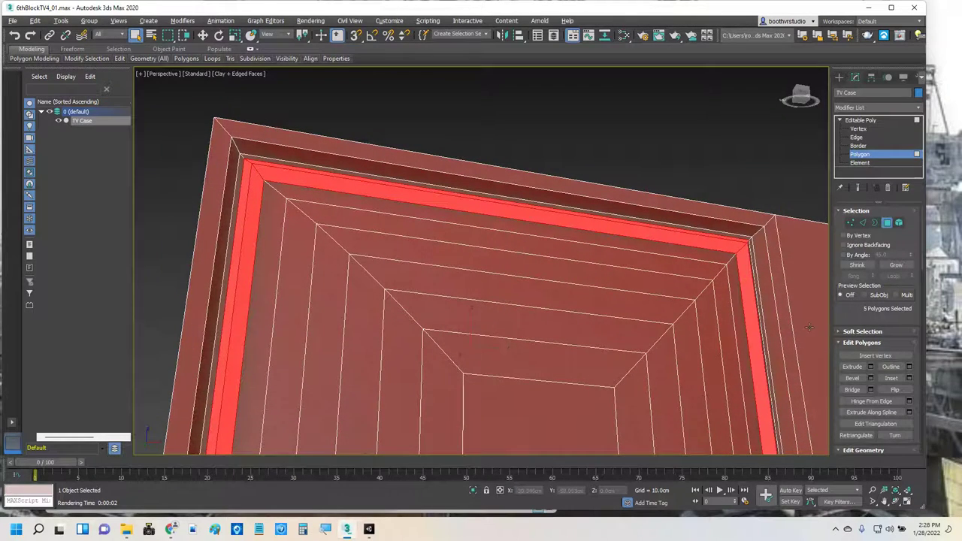
middle_click_drag(809, 327, 779, 344, "alt")
scroll(698, 337, "up", 4)
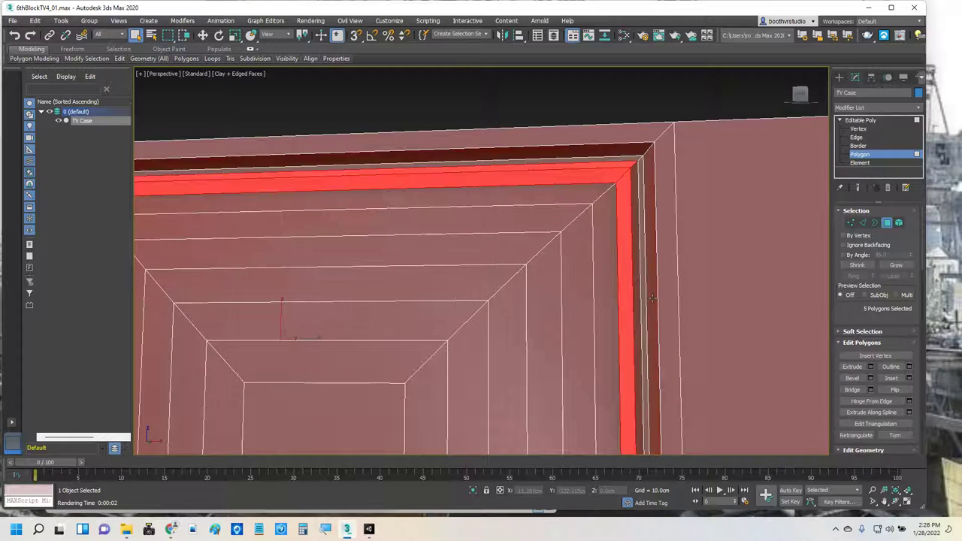
mouse_move(652, 298)
middle_mouse_down("alt")
mouse_move(588, 242)
mouse_move(549, 245)
mouse_move(570, 363)
middle_mouse_up("alt")
left_click(591, 241, "ctrl")
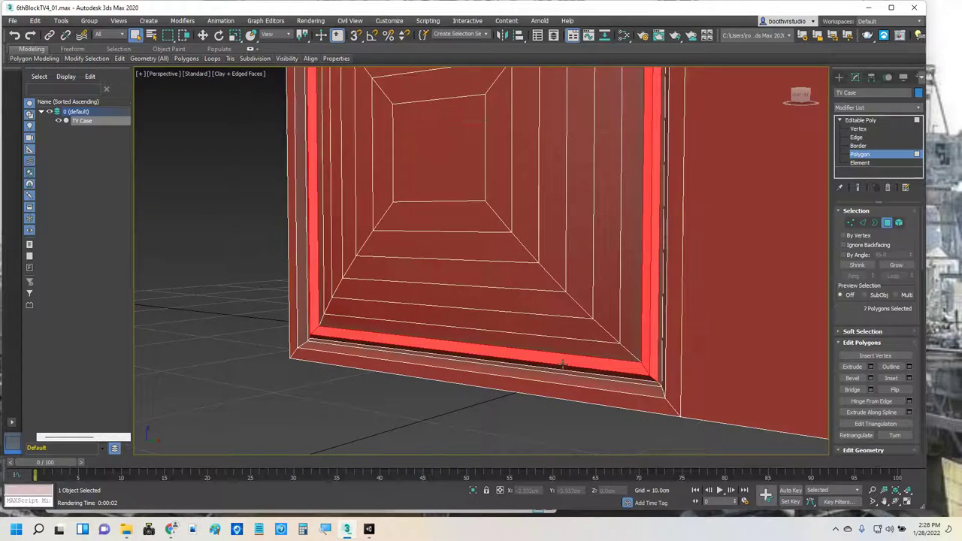
middle_click_drag(522, 361, 513, 288, "alt")
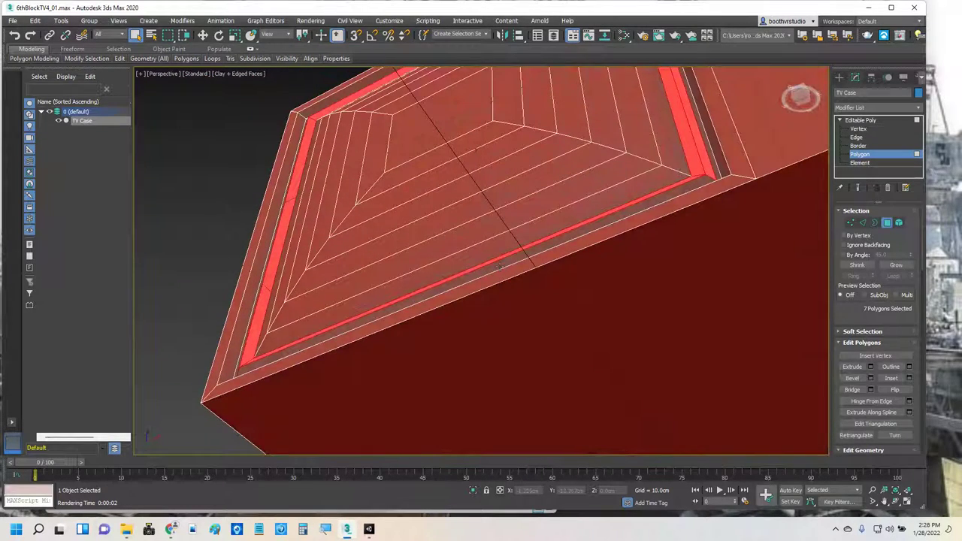
left_click(499, 266, "ctrl")
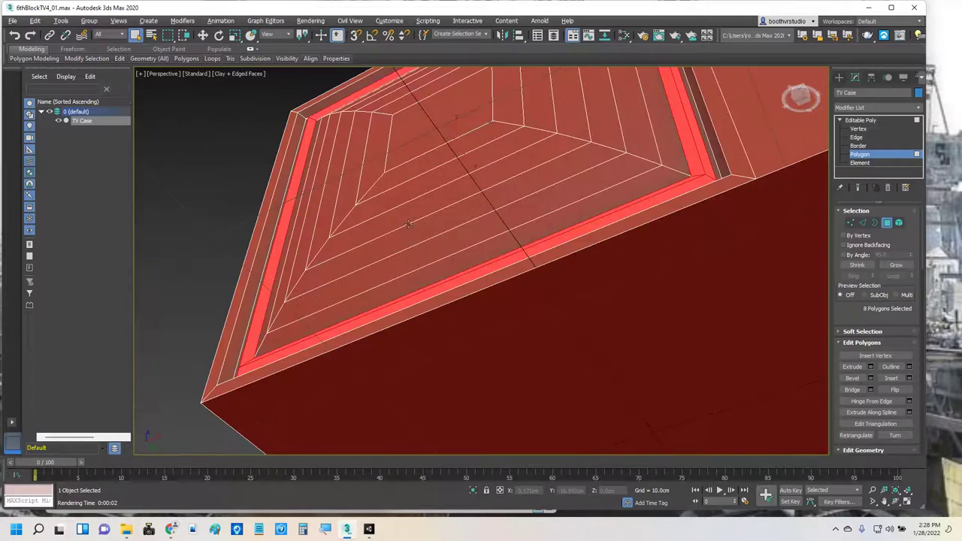
Save the selected ring polygons as a named selection set called Gold.
middle_click_drag(407, 224, 428, 251, "alt")
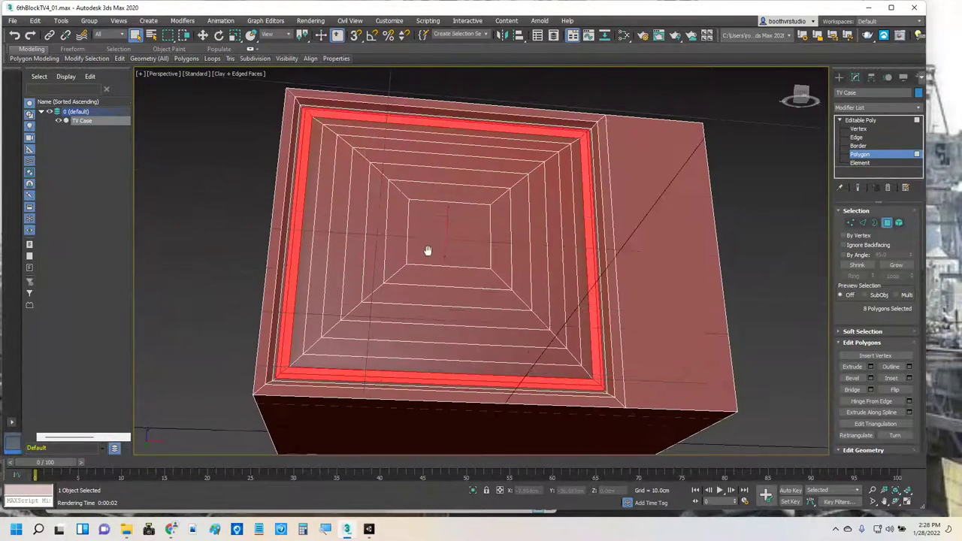
left_click(454, 34)
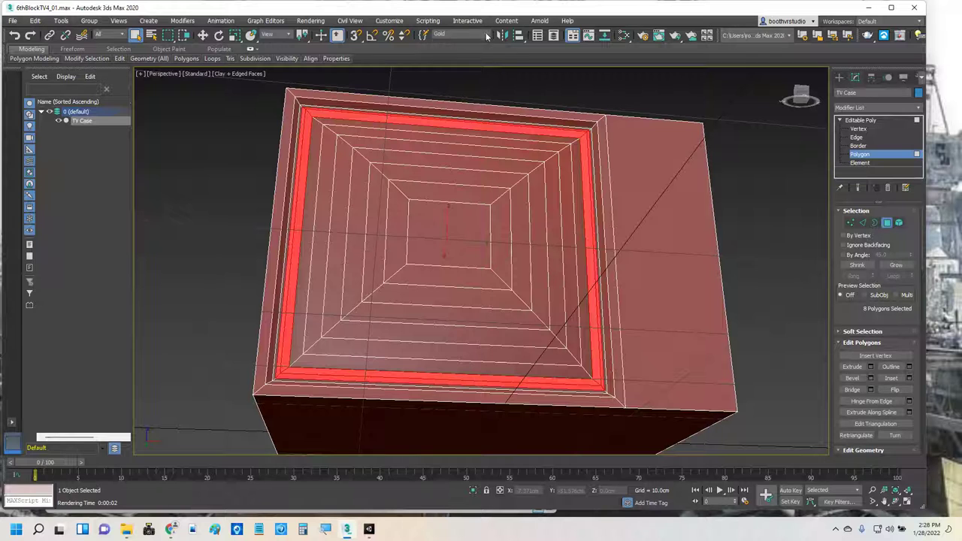
Recall the Brown, Gold and Screen selection sets in turn to check which polygons each covers.
left_click(485, 34)
left_click(463, 44)
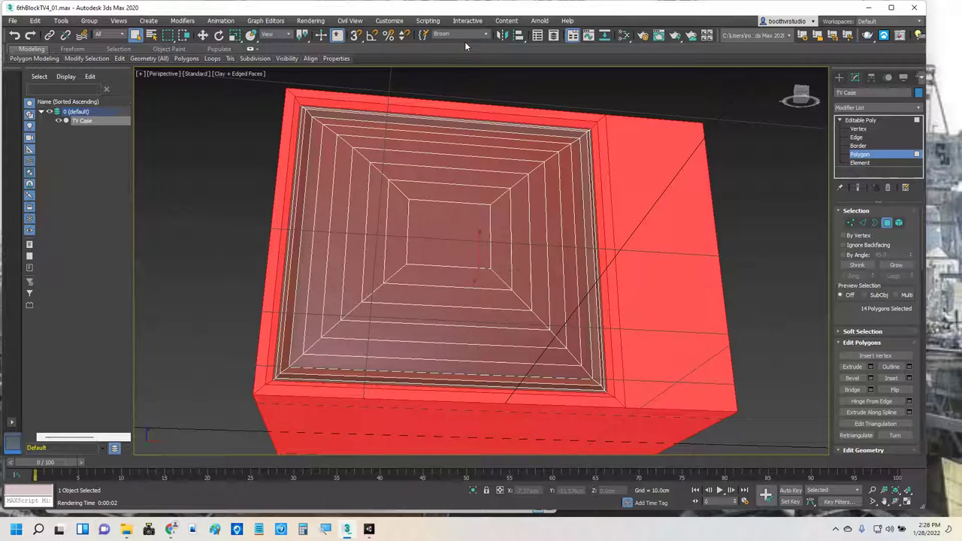
left_click(486, 34)
left_click(463, 36)
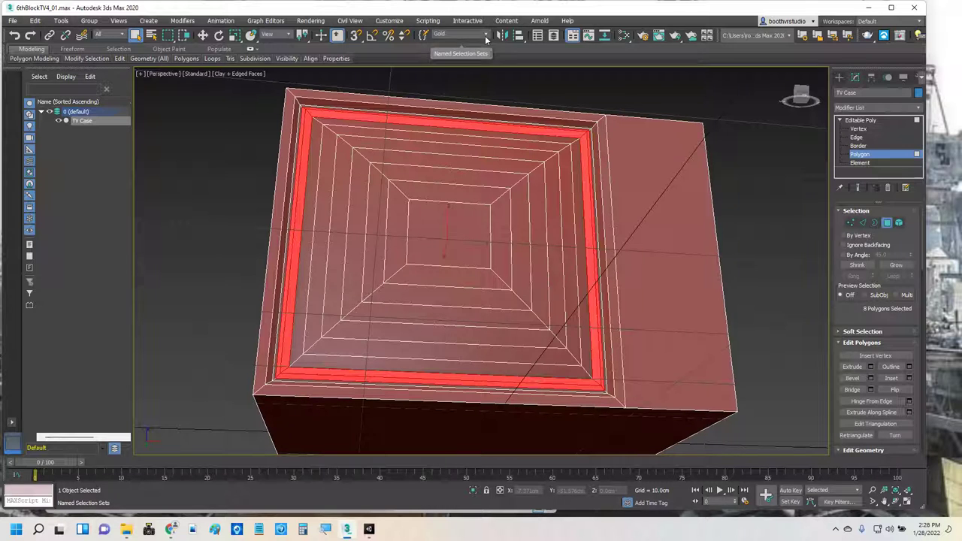
left_click(459, 56)
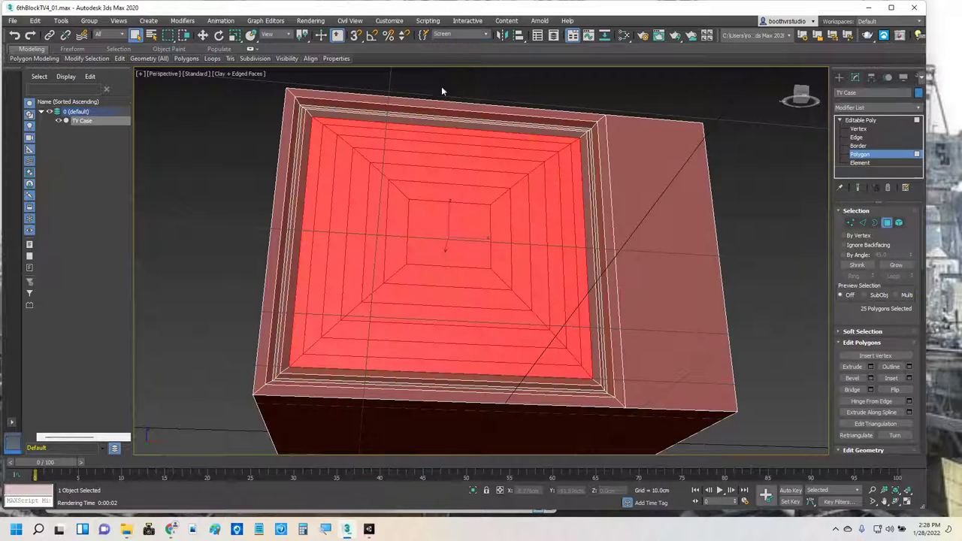
Select the four polygons of the narrow unassigned ring between the brown frame and the gold rings.
middle_click_drag(346, 116, 339, 136)
scroll(340, 135, "up", 5)
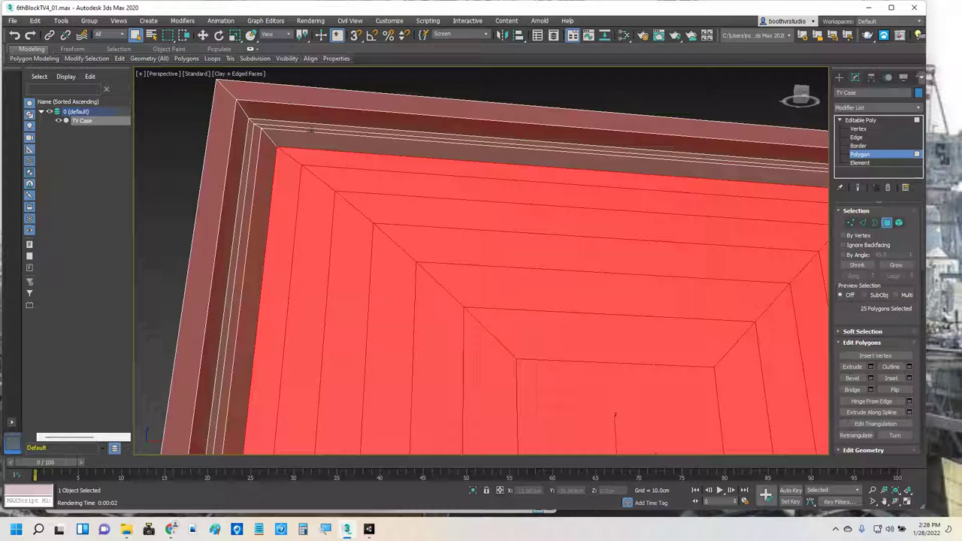
left_click(246, 116)
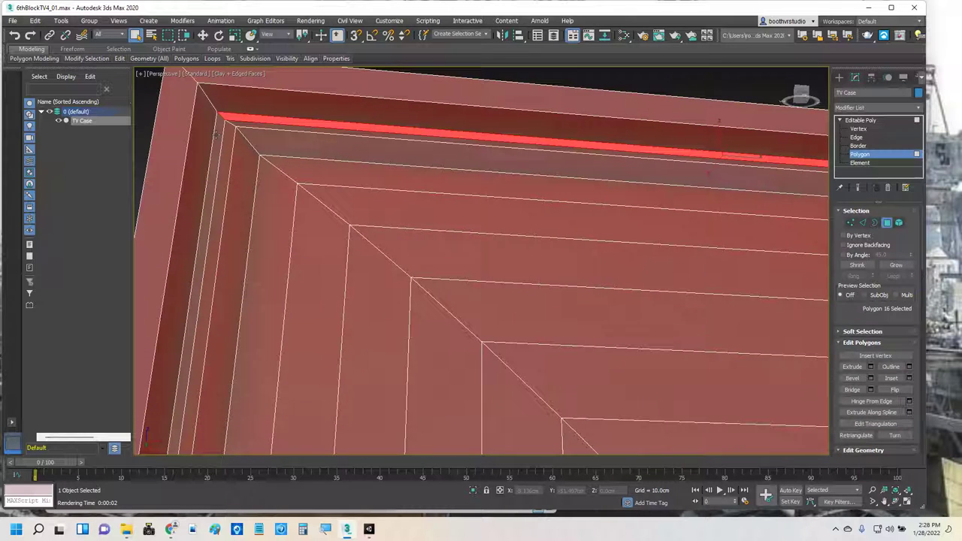
left_click(217, 136, "ctrl")
scroll(513, 224, "down", 3)
middle_click_drag(512, 223, 552, 289, "alt")
scroll(583, 357, "up", 4)
left_click(539, 322, "ctrl")
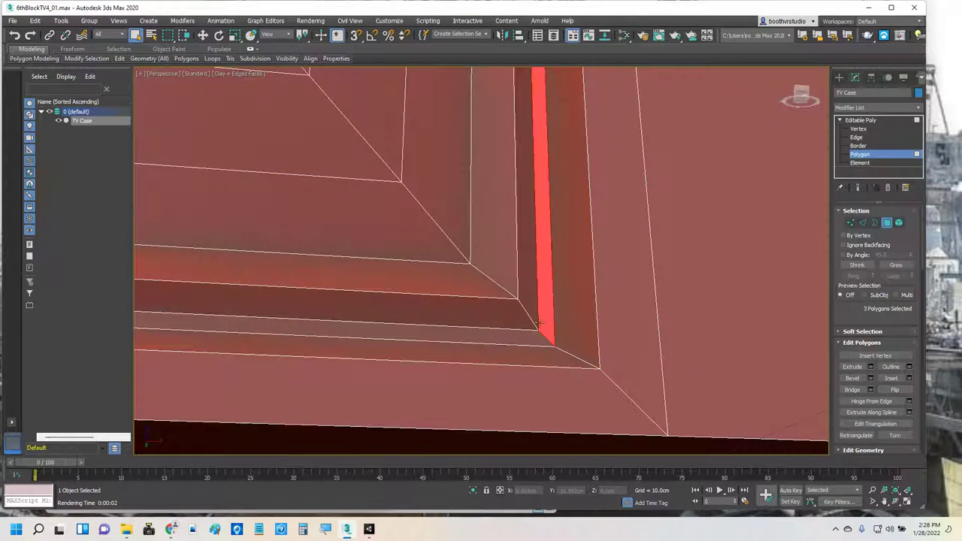
left_click(512, 339, "ctrl")
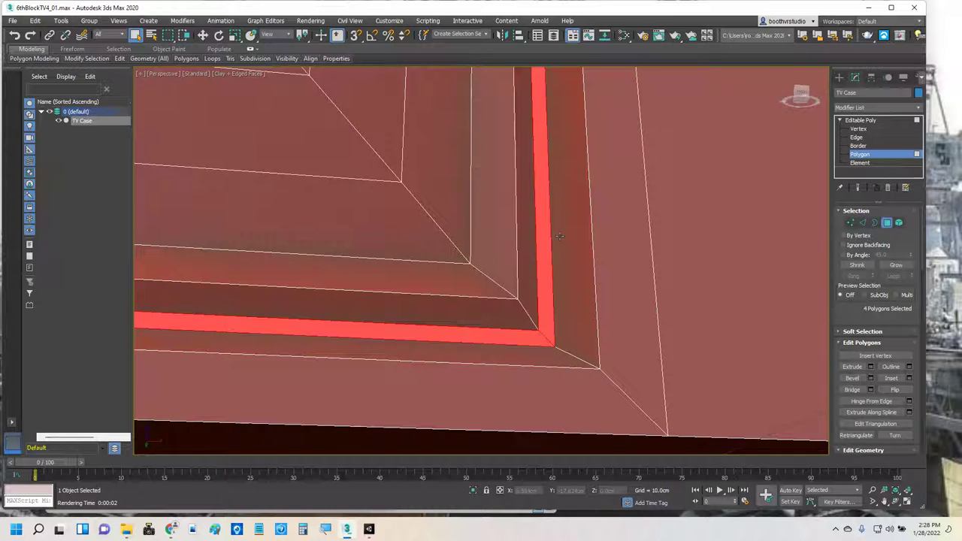
Save the four selected narrow ring polygons as a named selection set called Black.
scroll(559, 236, "down", 10)
middle_click_drag(383, 338, 387, 313)
left_click(459, 34)
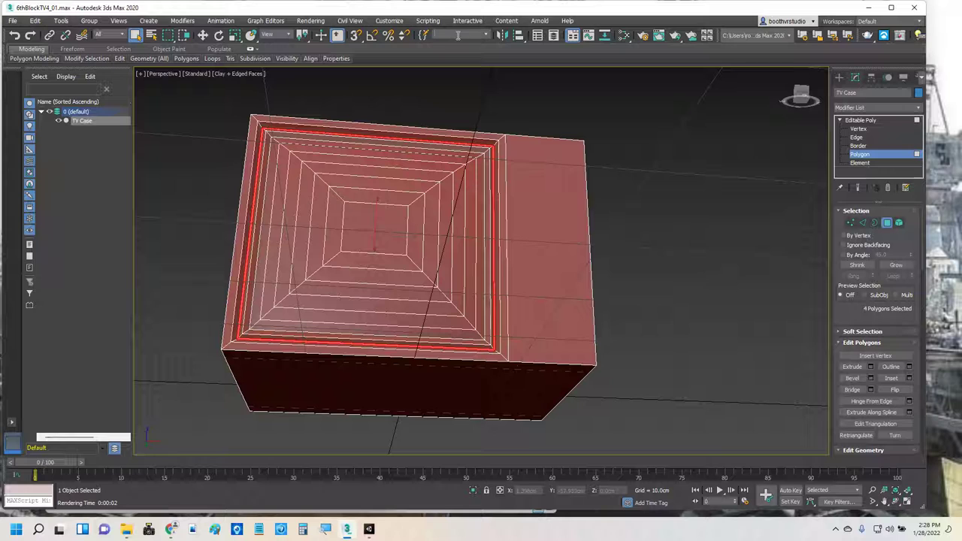
type("Be")
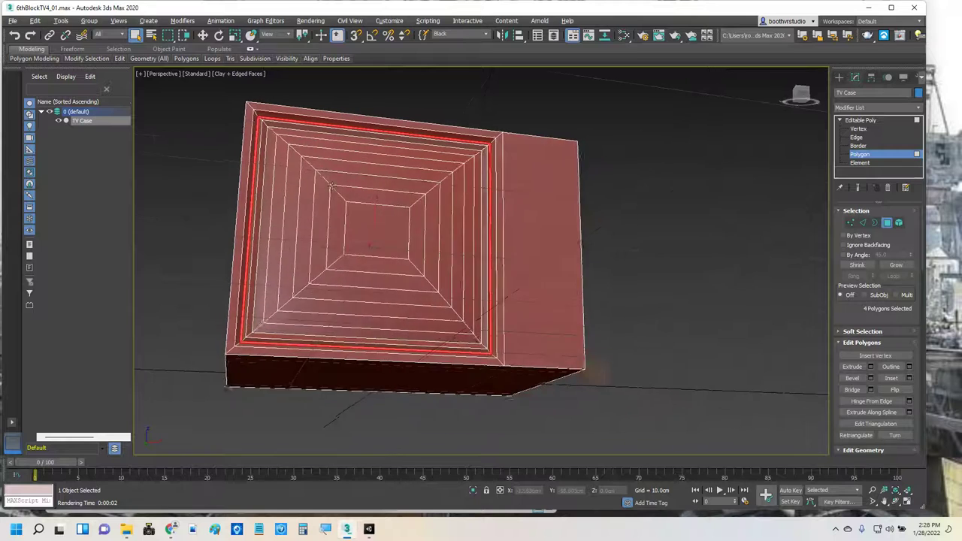
Recall the Brown, Gold, Screen and Black selection sets in turn to review the polygons in each.
middle_click_drag(323, 177, 297, 231, "alt")
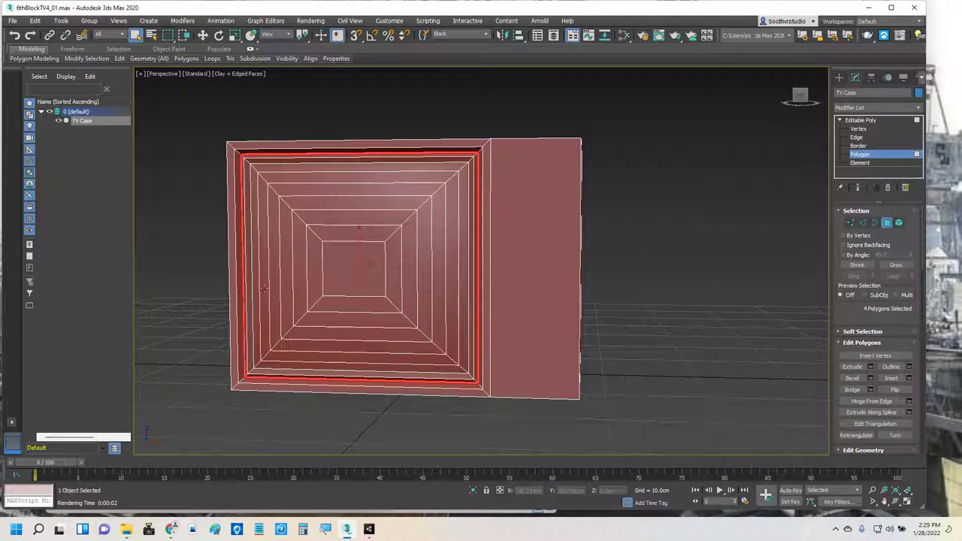
middle_click_drag(295, 310, 563, 292)
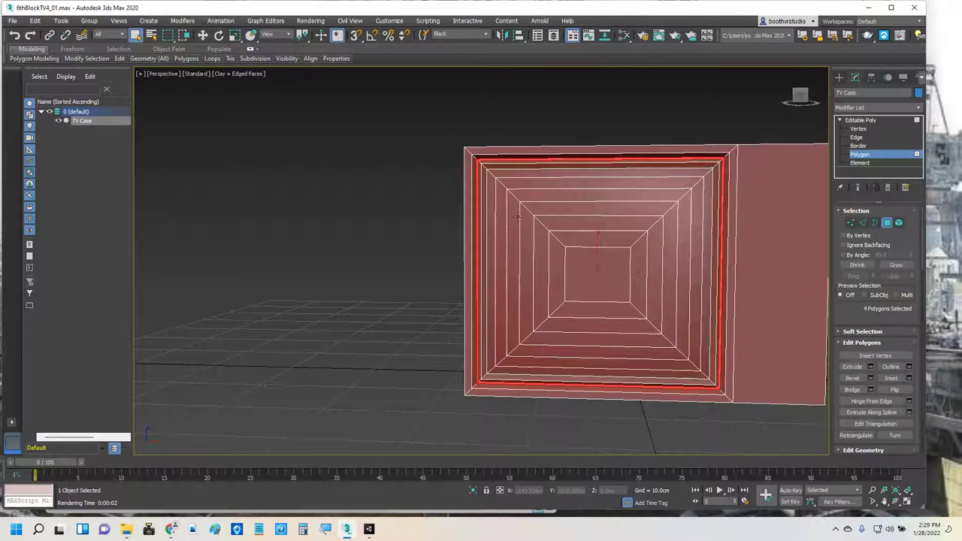
left_click(481, 34)
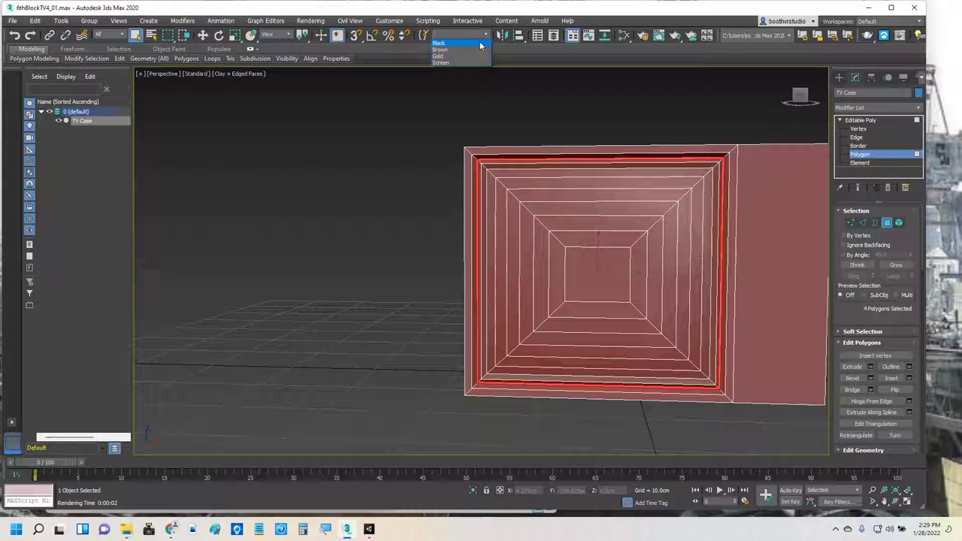
left_click(457, 49)
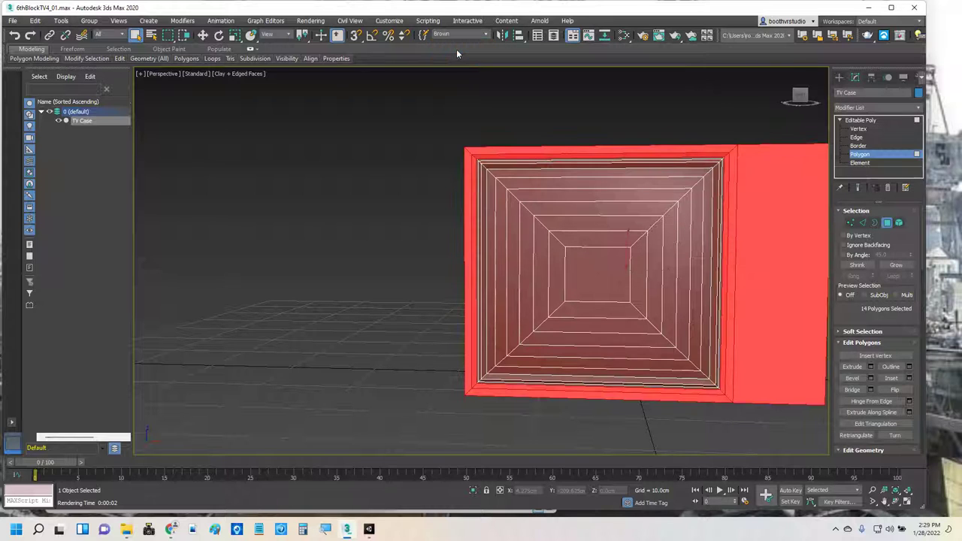
left_click(490, 36)
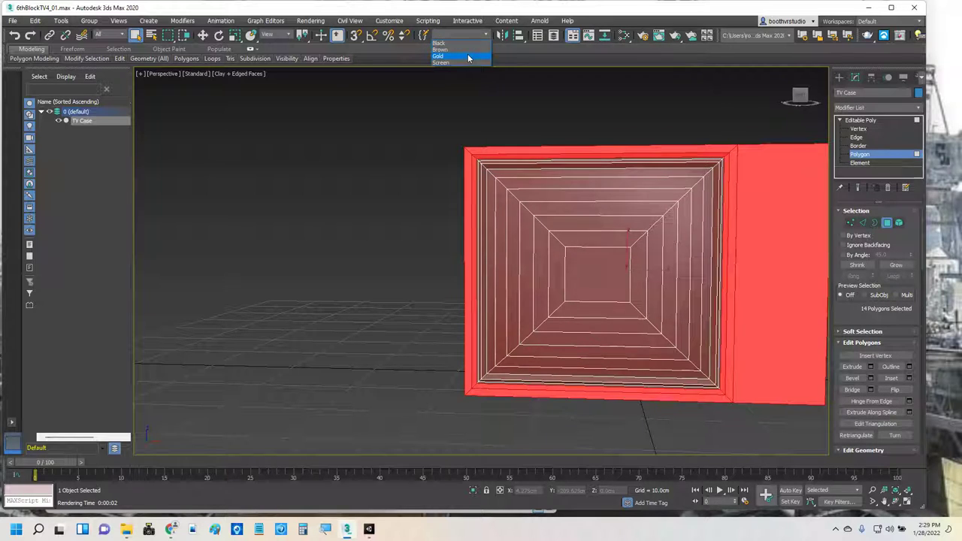
left_click(475, 54)
left_click(485, 34)
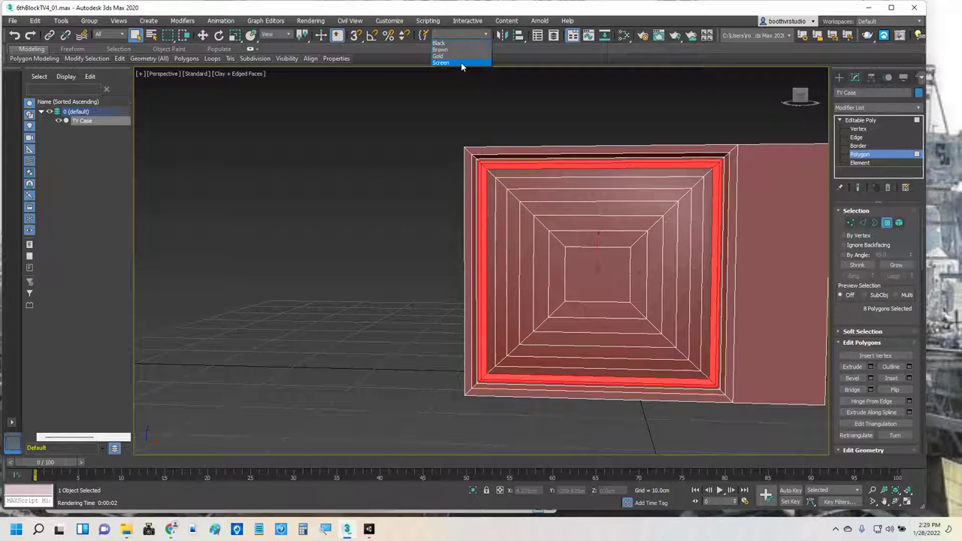
left_click(461, 61)
left_click(484, 36)
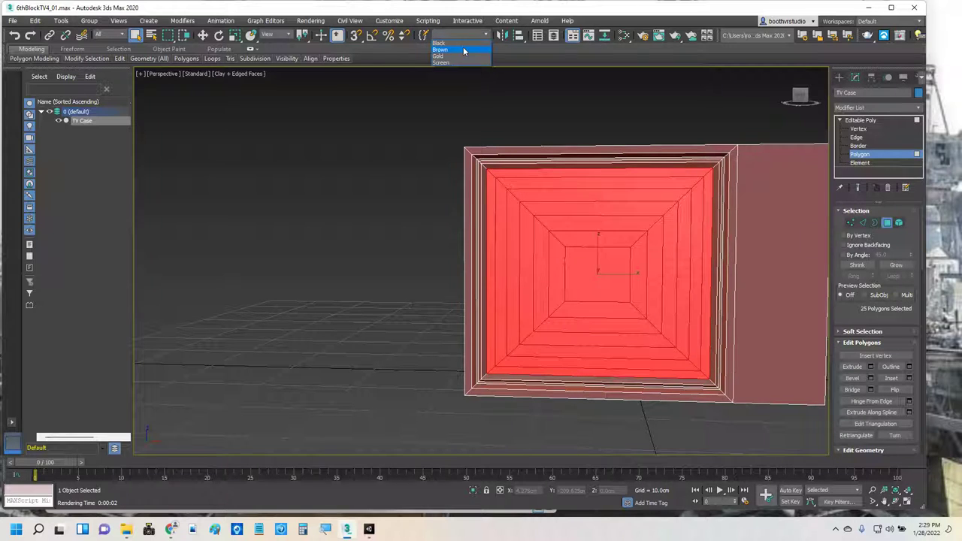
left_click(456, 44)
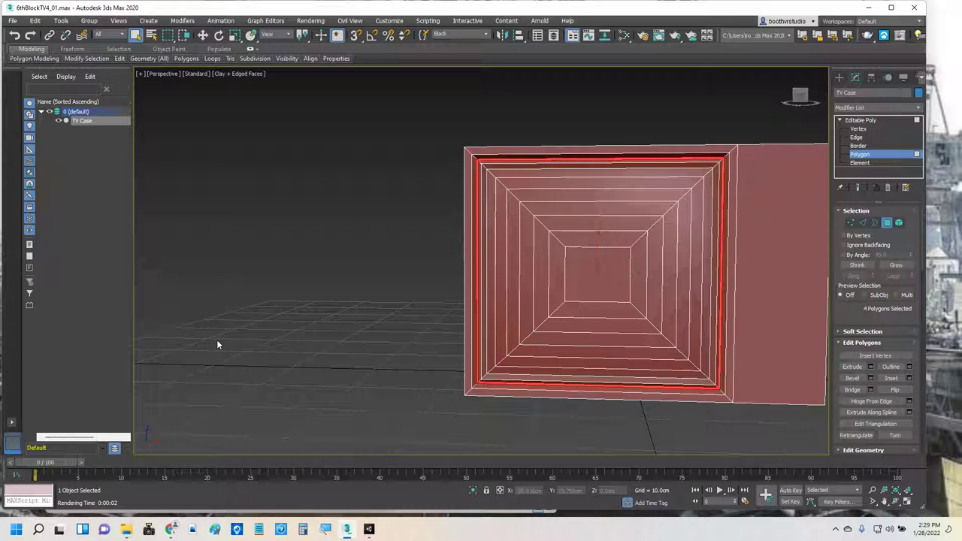
Open the Slate Material Editor and move its window up so its whole height fits on screen.
key("m")
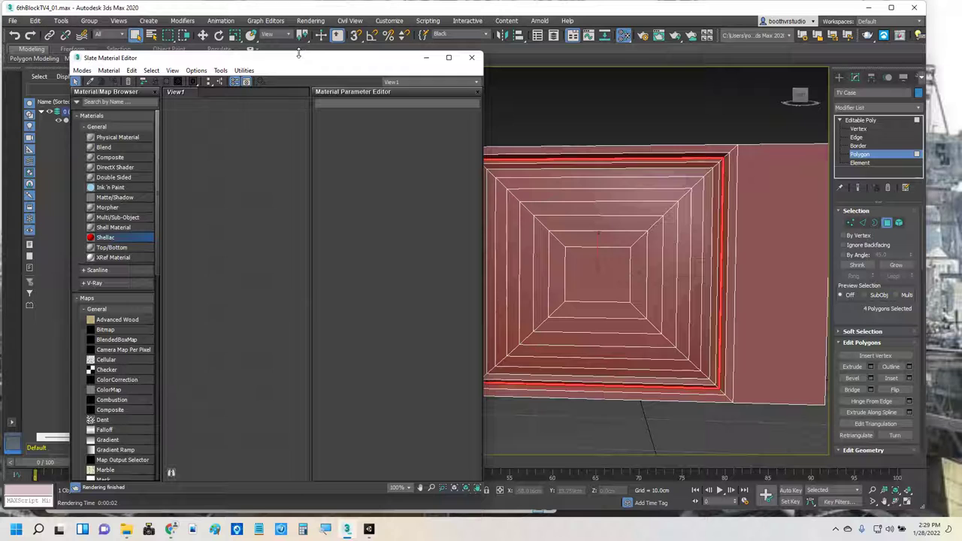
left_click_drag(301, 51, 301, 1)
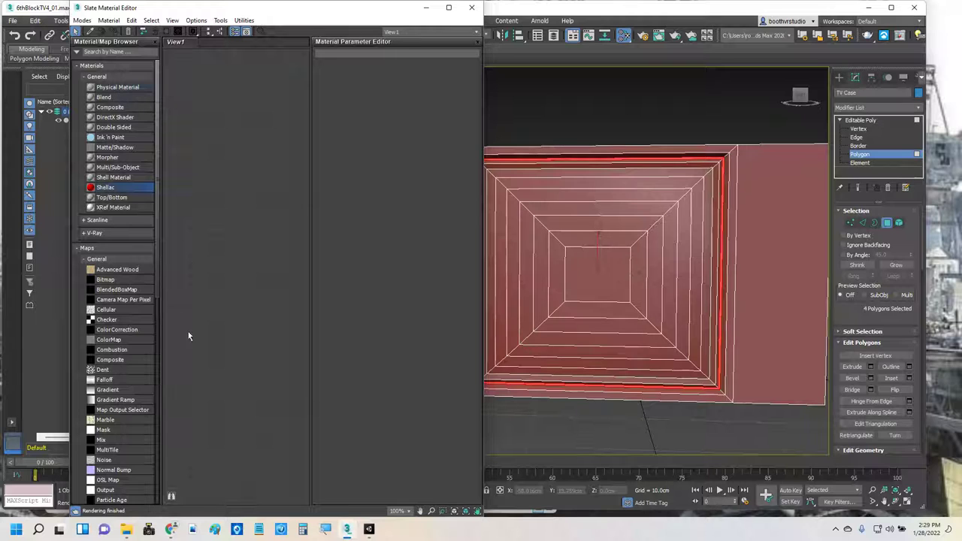
Switch to Chrome to examine the screen and frame colours in Classic TV 4.jpg up close, then return to the Slate Material Editor.
mouse_move(170, 529)
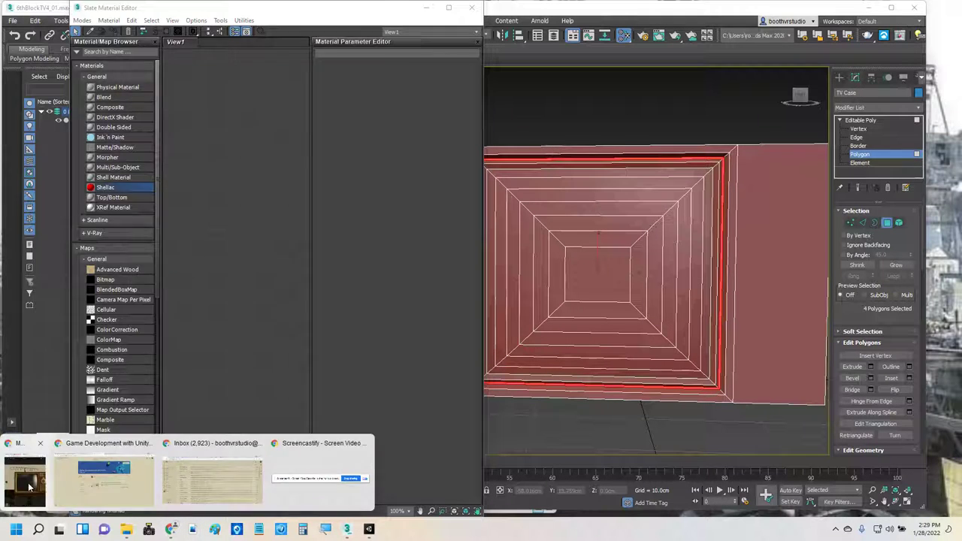
left_click(207, 481)
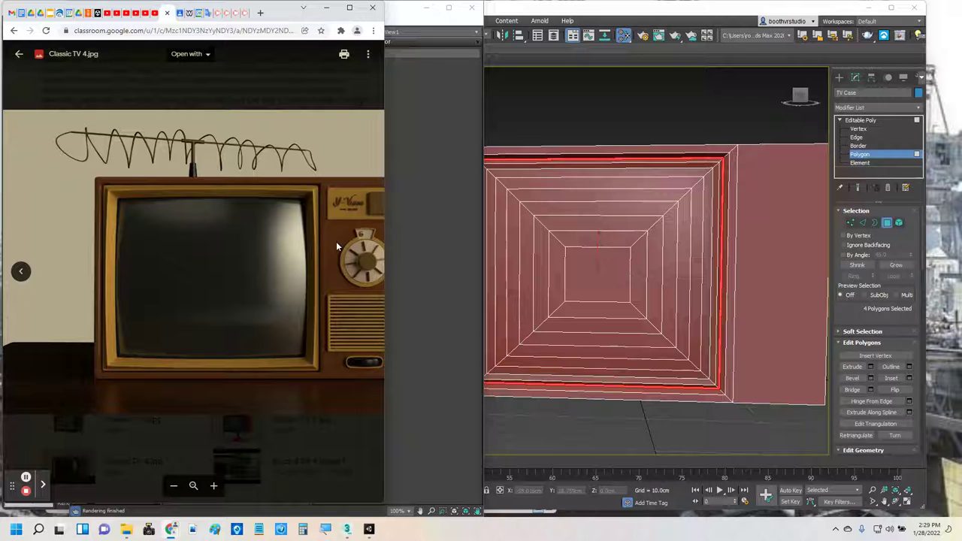
scroll(192, 249, "up", 3, "ctrl")
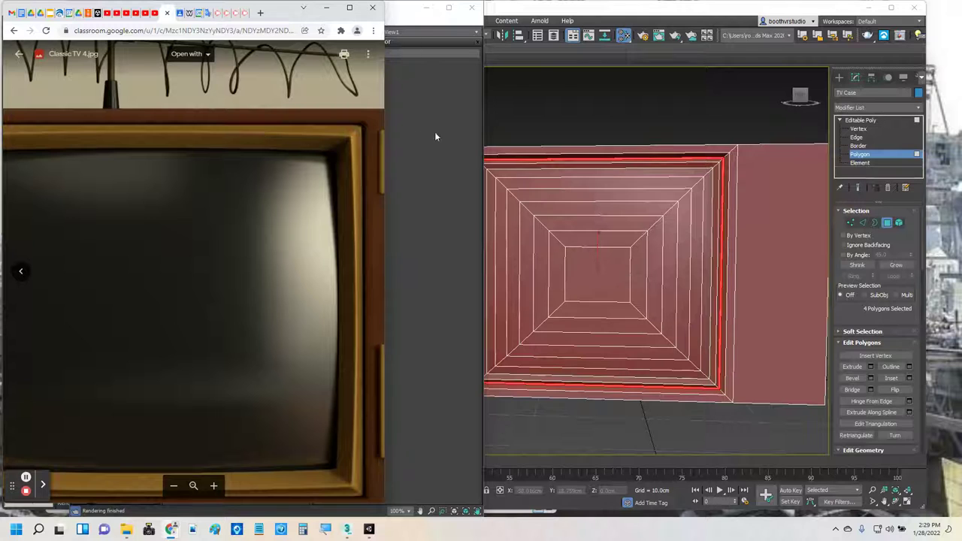
left_click(423, 24)
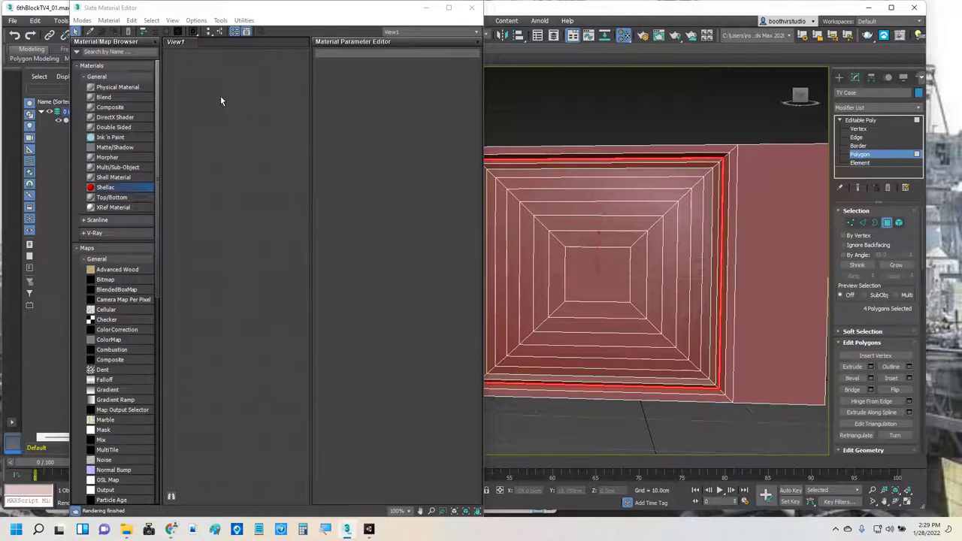
Add a Shellac material to the material graph and name it Brown.
left_click(111, 191)
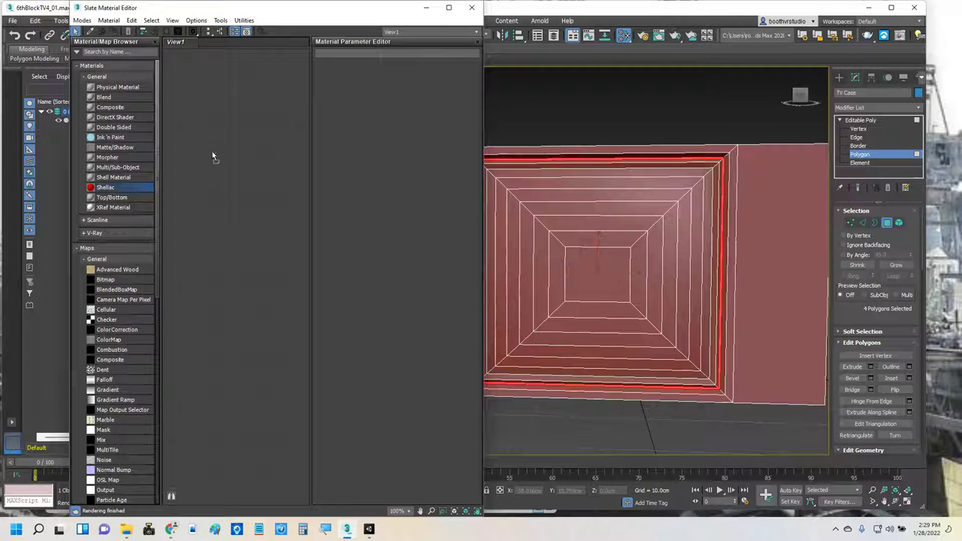
left_click(251, 128)
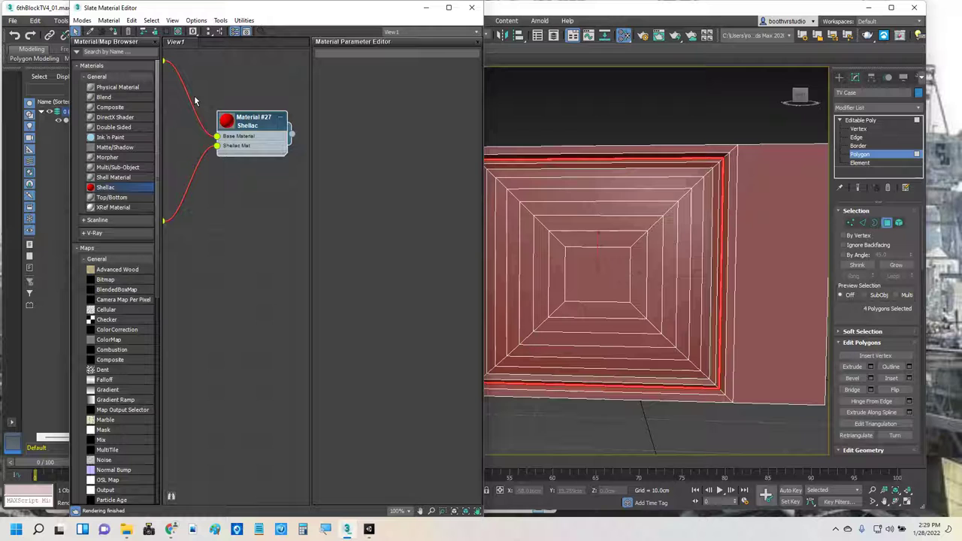
middle_click_drag(198, 151, 209, 81)
double_click(264, 141)
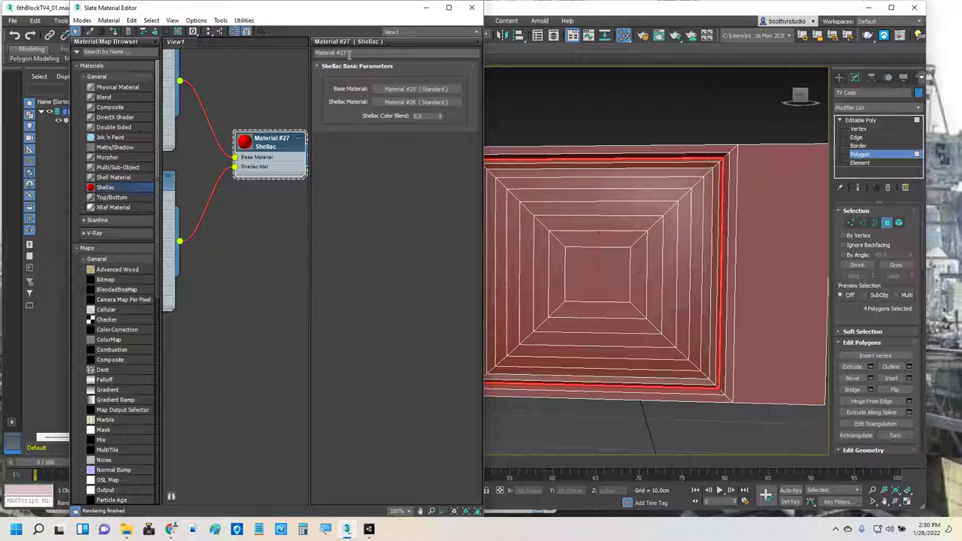
left_click(353, 53)
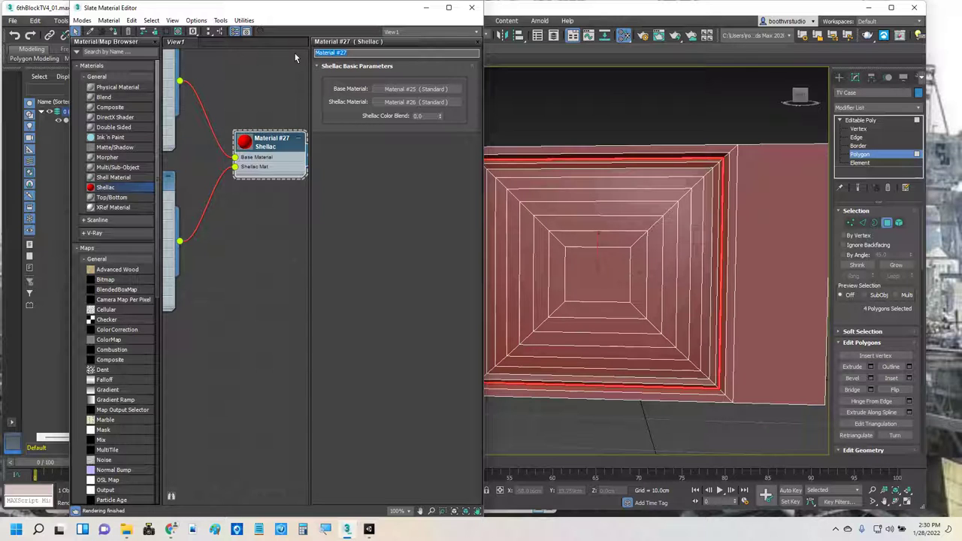
type("Brown")
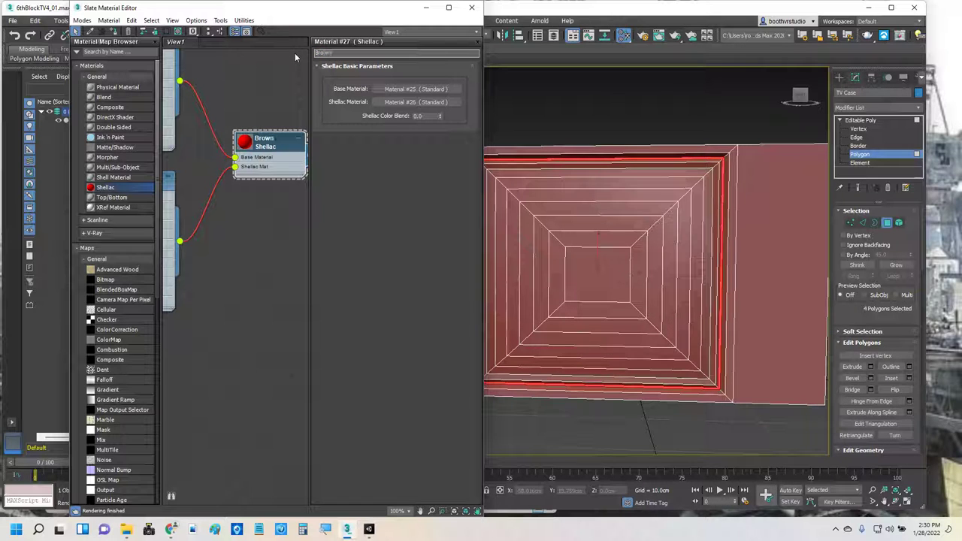
key("Return")
Set the diffuse colour of Brown's base material to RGB 170, 108, 0, checking it against the Classic TV 4.jpg reference in Chrome.
middle_click_drag(218, 95, 289, 181)
double_click(209, 110)
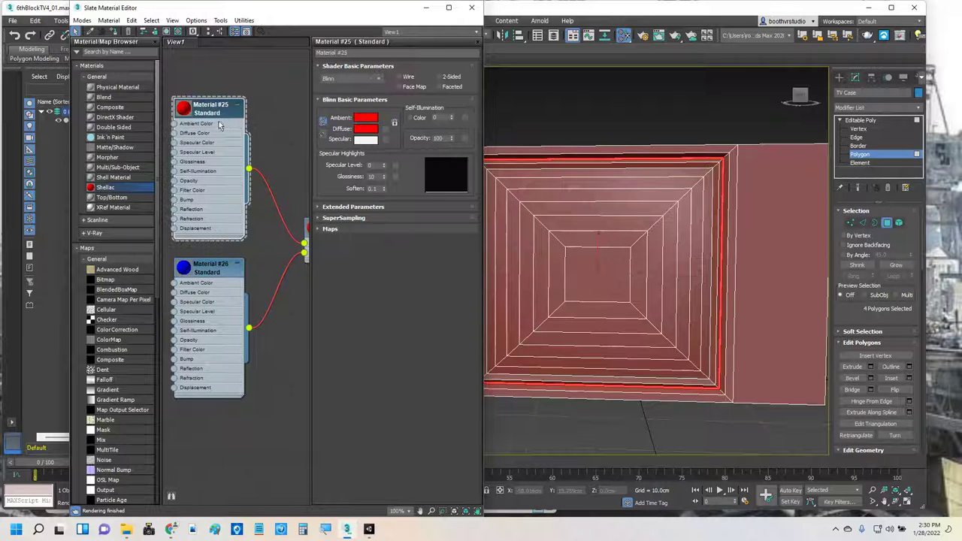
left_click(367, 129)
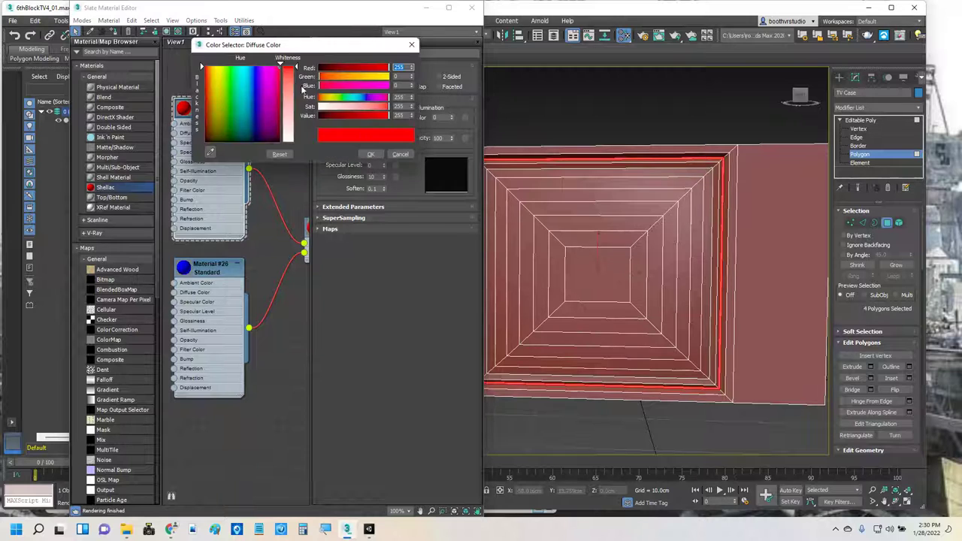
left_click(214, 139)
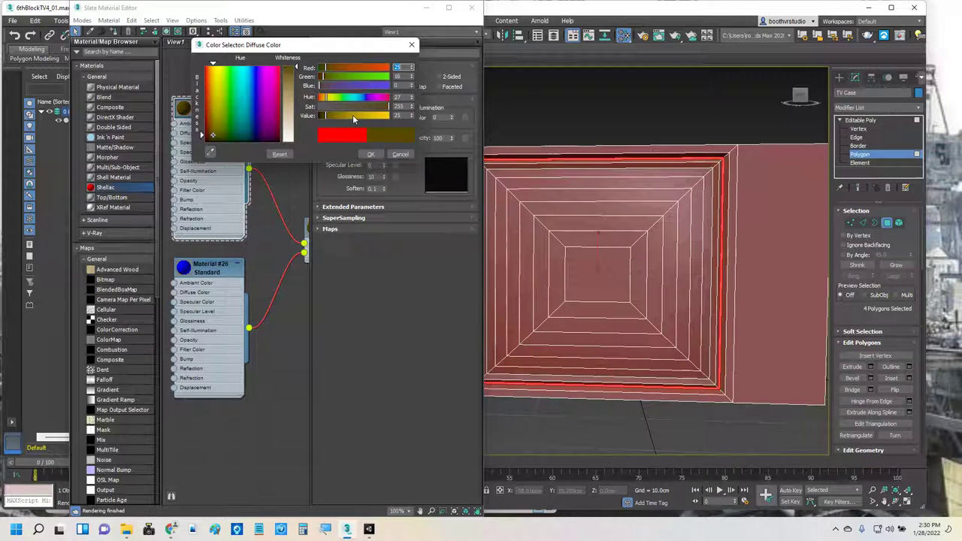
left_click_drag(353, 115, 367, 114)
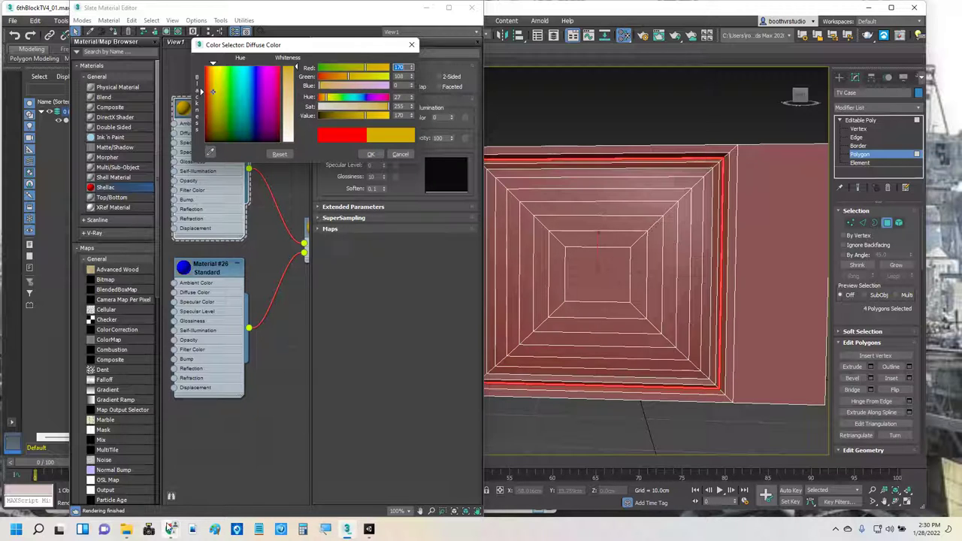
mouse_move(170, 530)
left_click(42, 492)
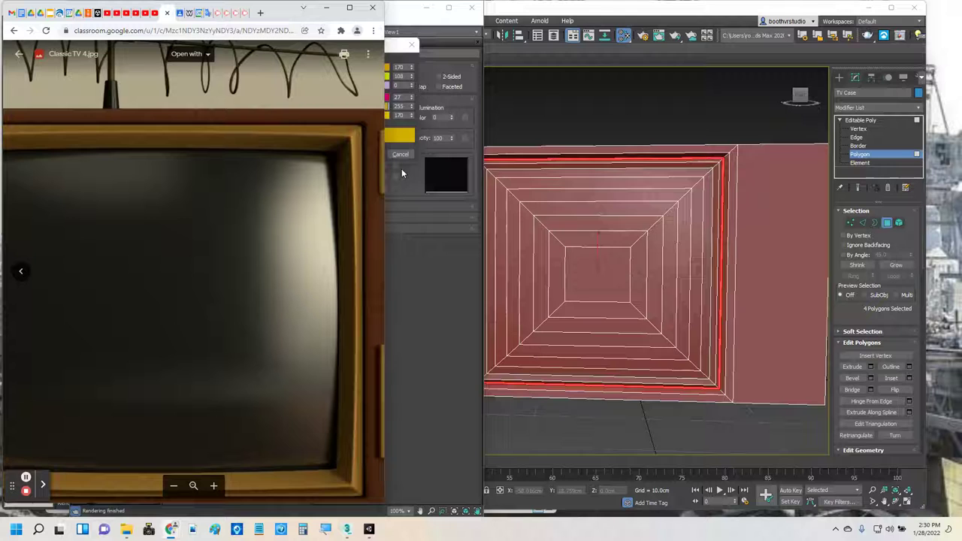
left_click(418, 12)
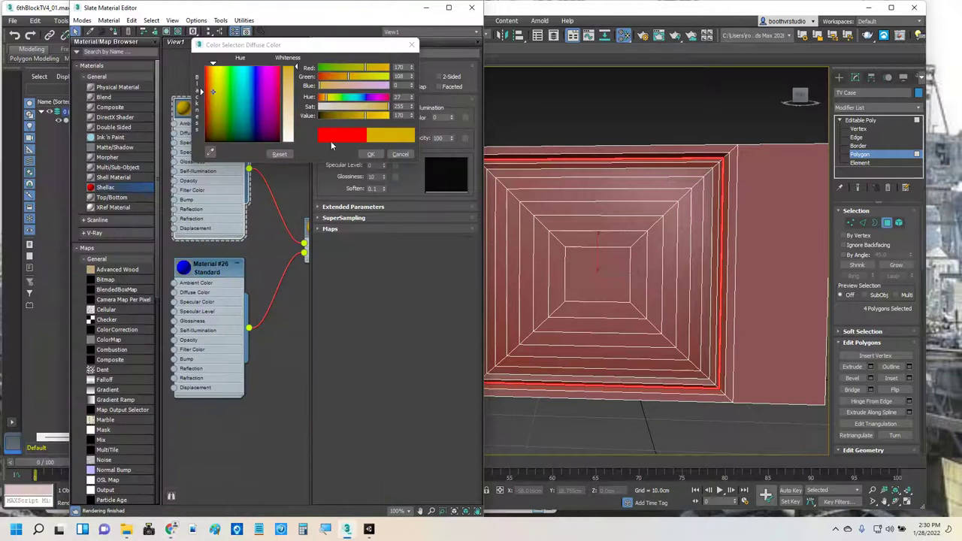
left_click(370, 155)
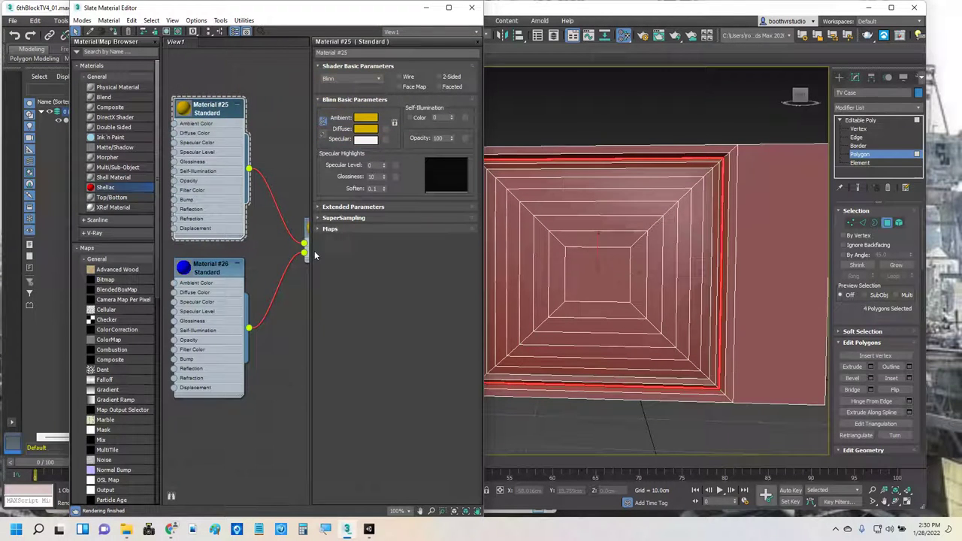
Minimize the Slate Material Editor and recall the Brown selection set on the TV case.
left_click(633, 4)
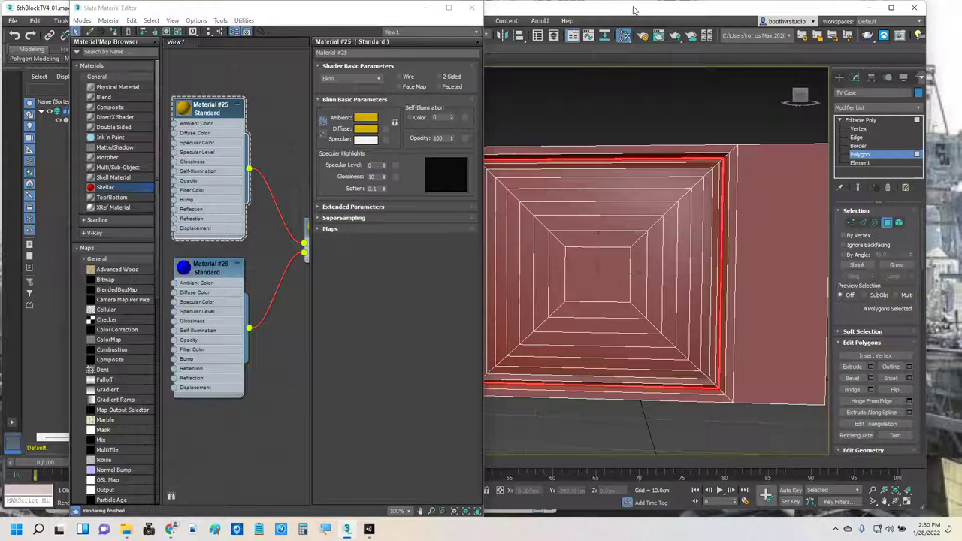
left_click(426, 11)
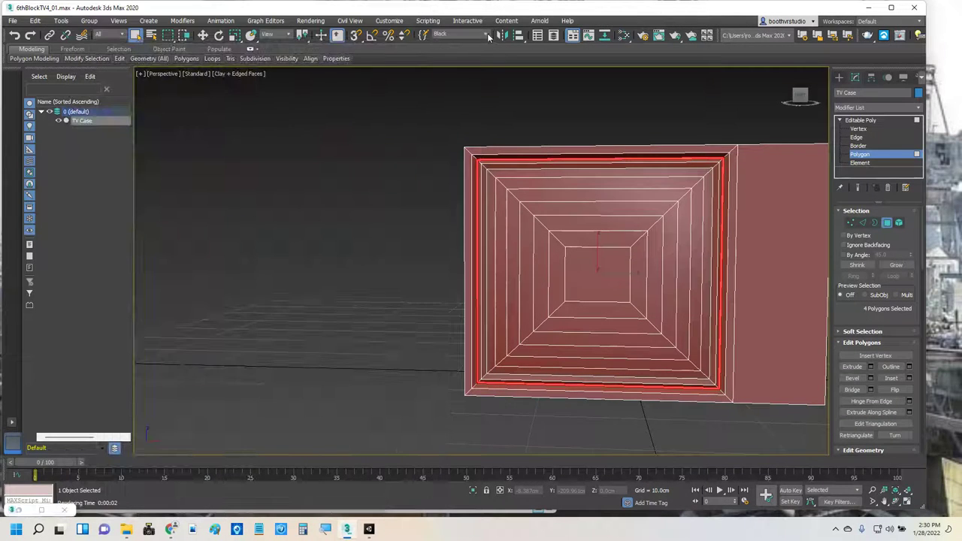
left_click(458, 35)
left_click(453, 50)
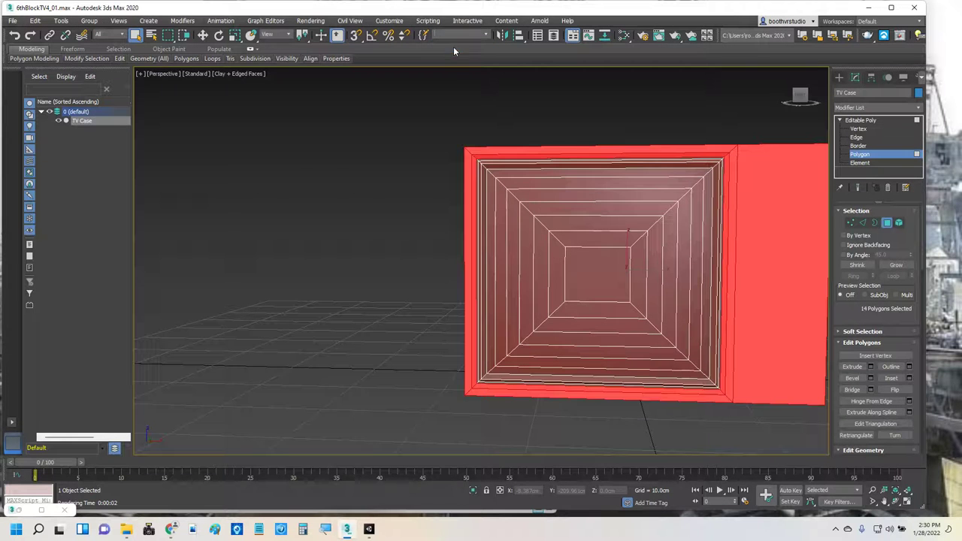
middle_click_drag(319, 198, 198, 206, "alt")
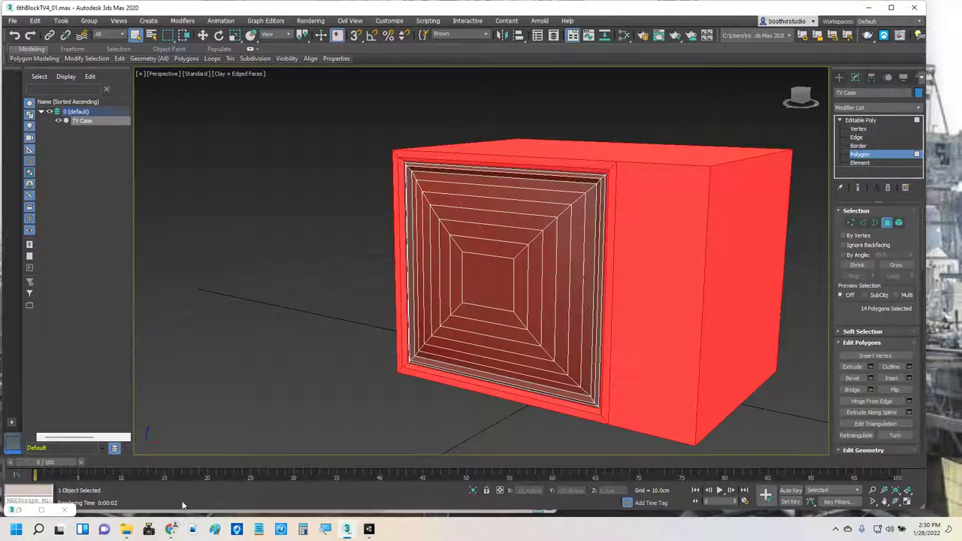
Assign the Brown Shellac material to the selected case polygons and render the perspective view, placing the render beside the material graph.
key("m")
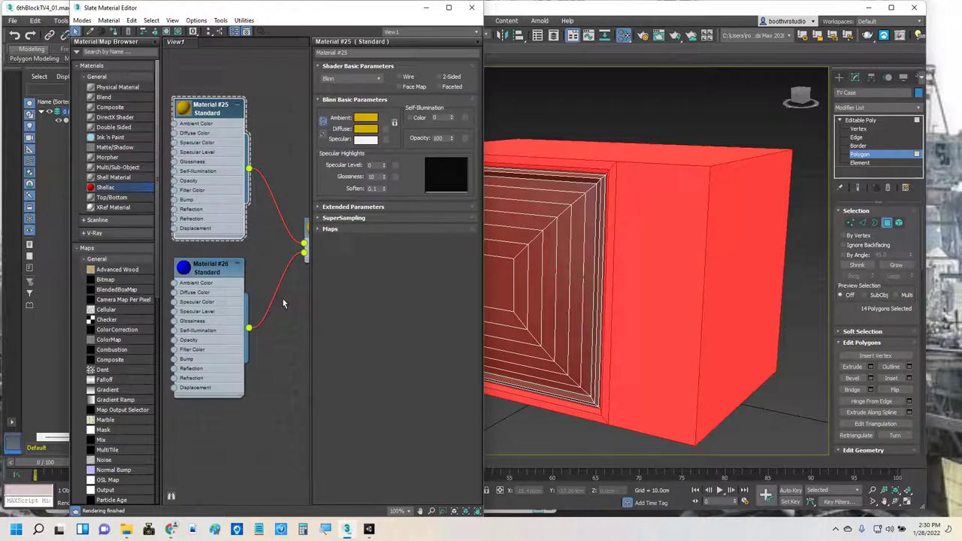
middle_click_drag(281, 300, 165, 261)
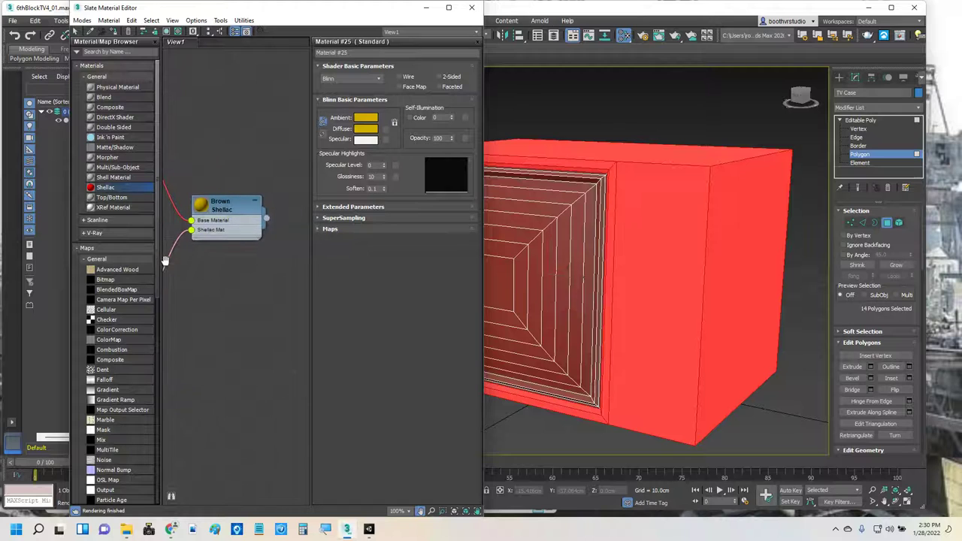
left_click_drag(267, 217, 290, 205)
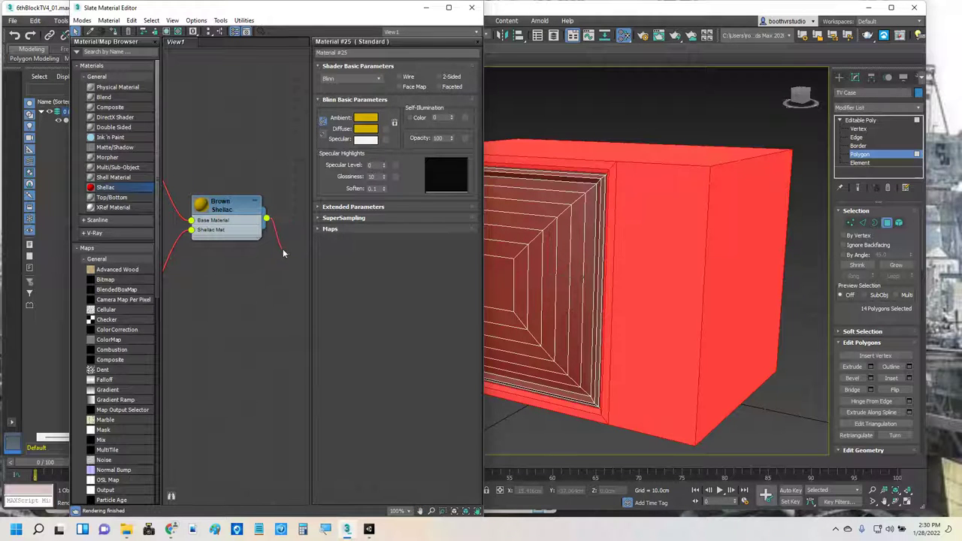
left_click_drag(283, 252, 628, 215)
left_click_drag(689, 217, 685, 217)
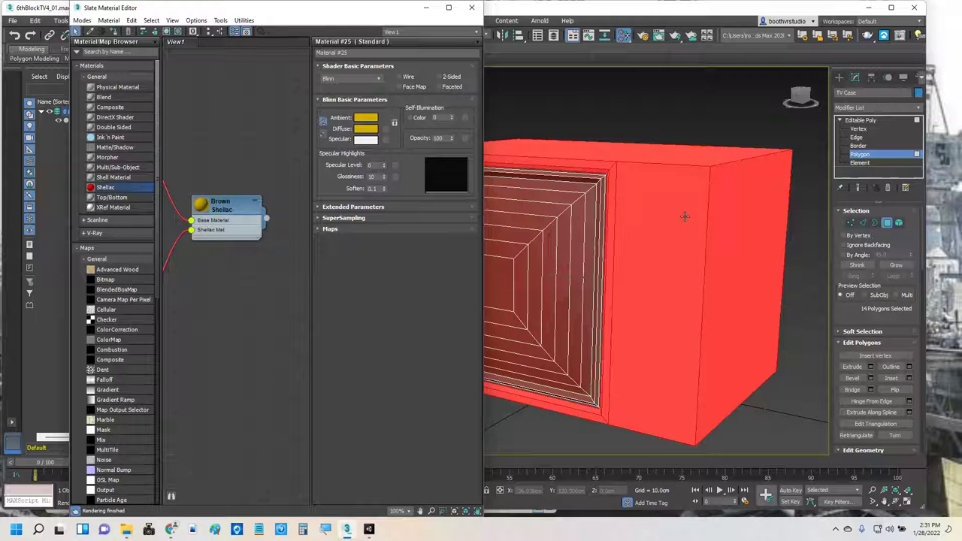
left_click(674, 36)
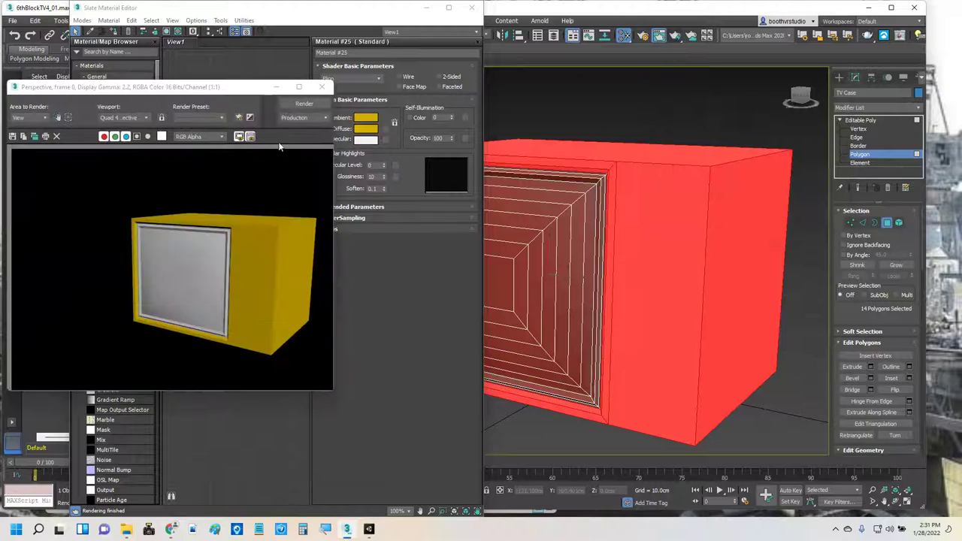
left_click_drag(248, 88, 642, 87)
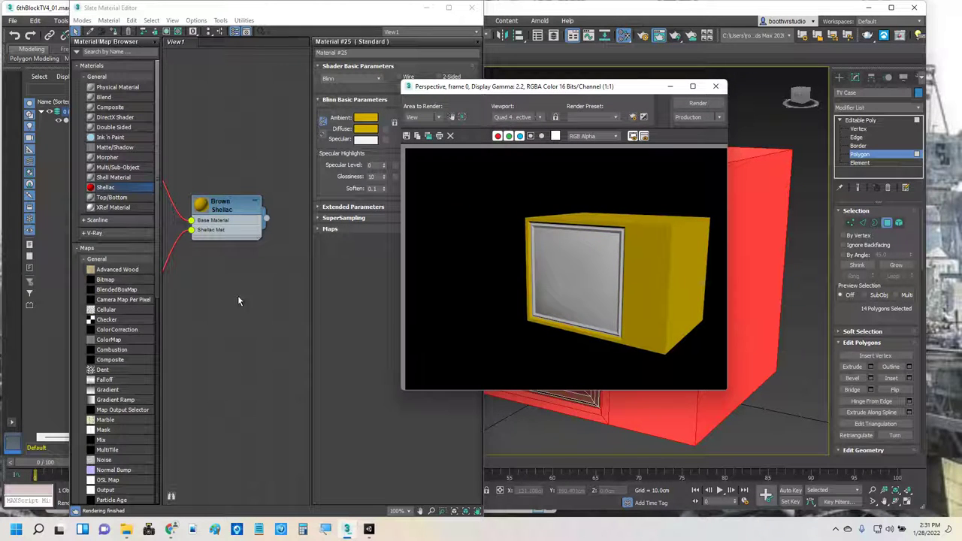
Darken the base material's diffuse colour to RGB 95, 60, 0 and render the TV case again.
middle_click_drag(221, 291, 330, 371)
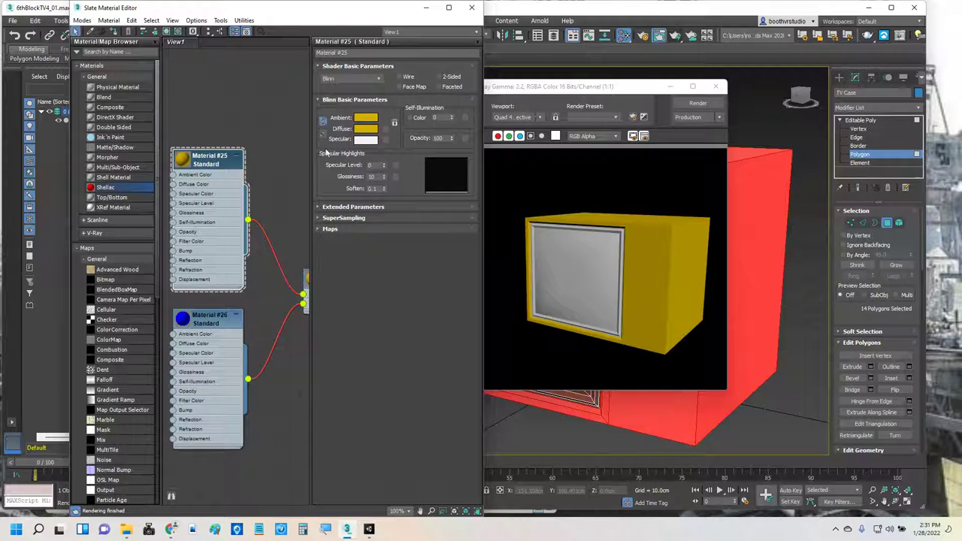
left_click(365, 129)
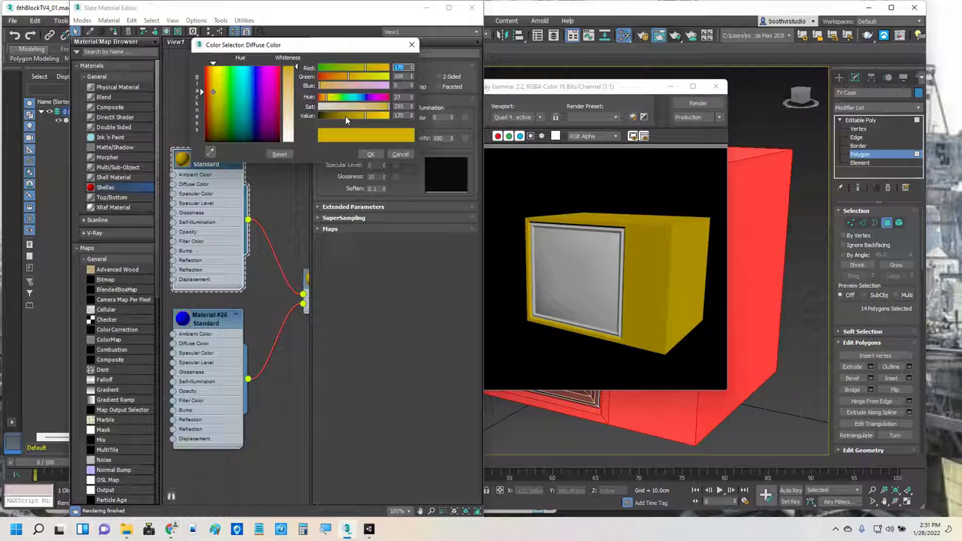
left_click_drag(339, 114, 345, 114)
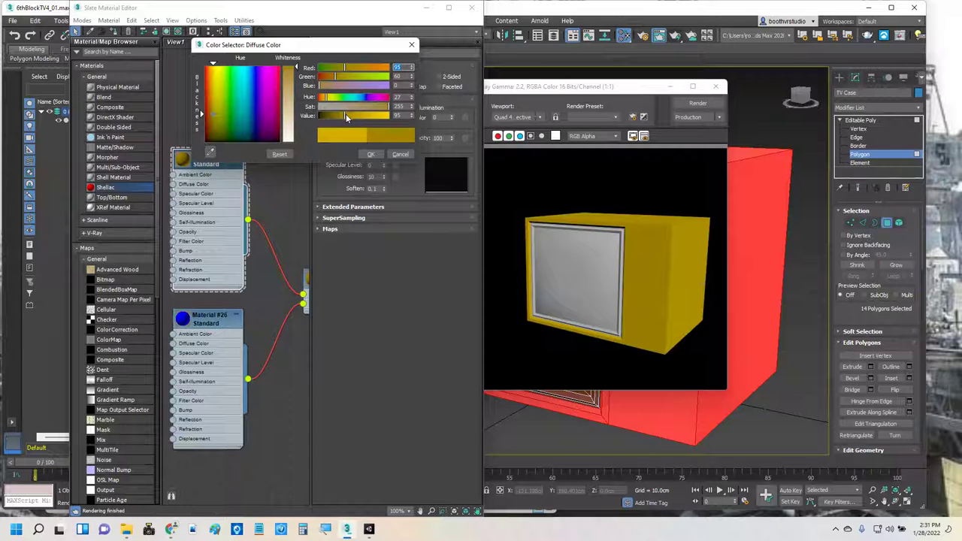
left_click(364, 153)
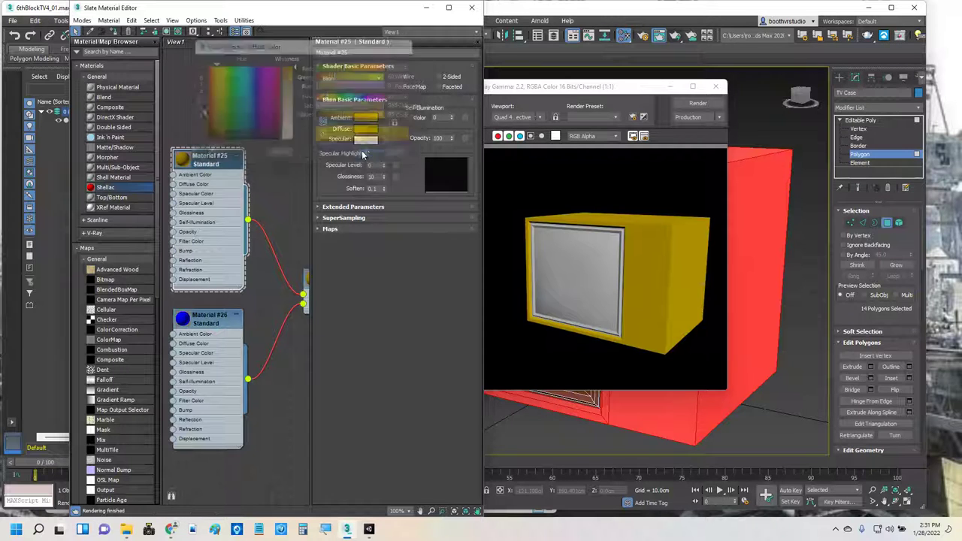
left_click(695, 105)
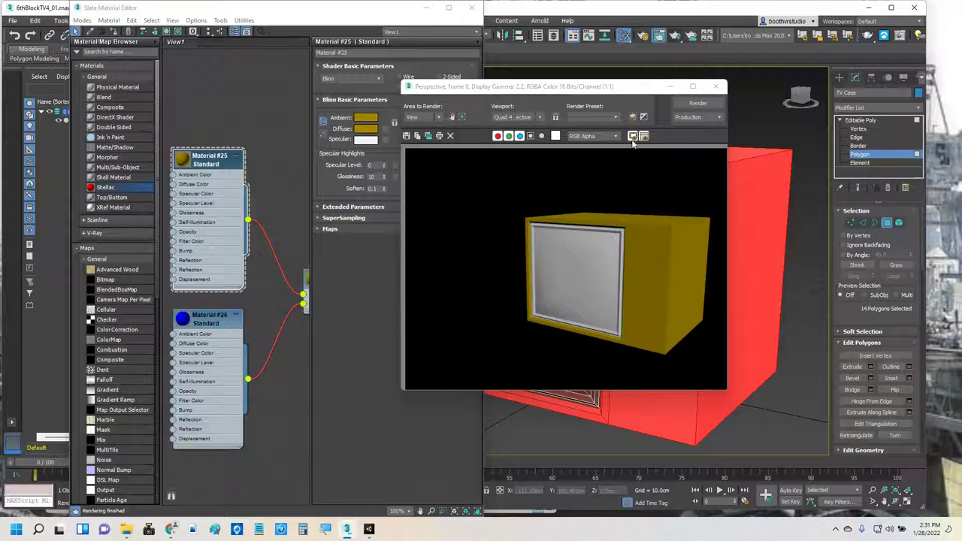
Compare the rendered case colour with Classic TV 4.jpg in Chrome, then return to the Slate Material Editor in a floating window.
mouse_move(170, 529)
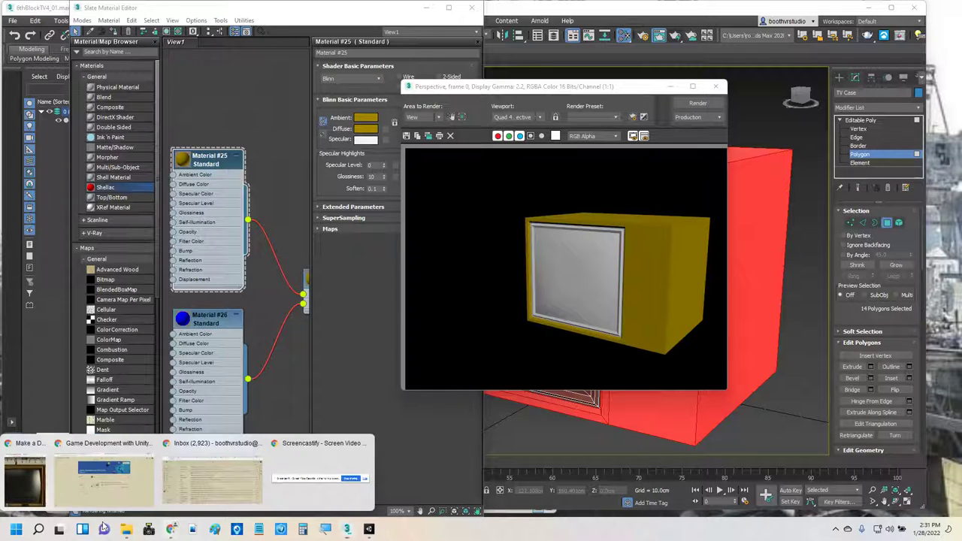
left_click(30, 490)
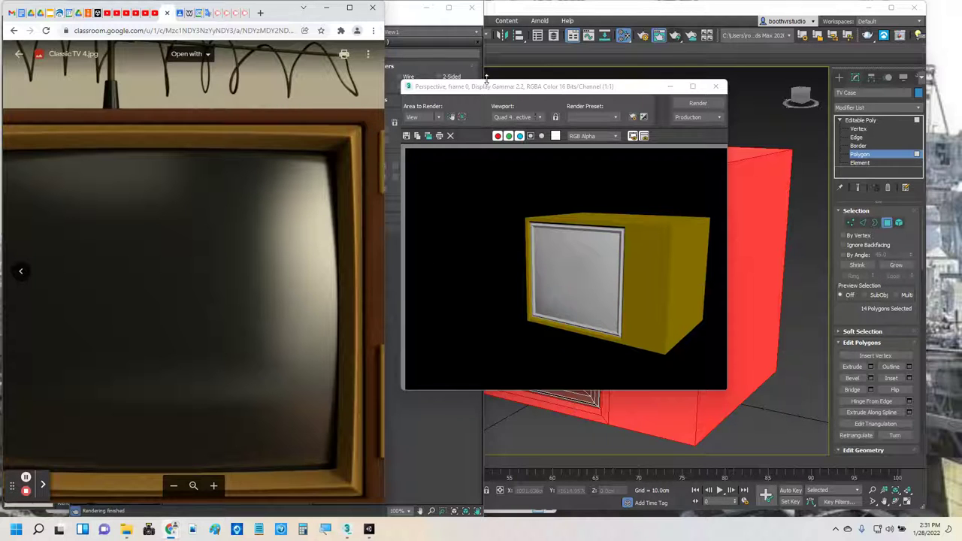
left_click(421, 11)
left_click(424, 9)
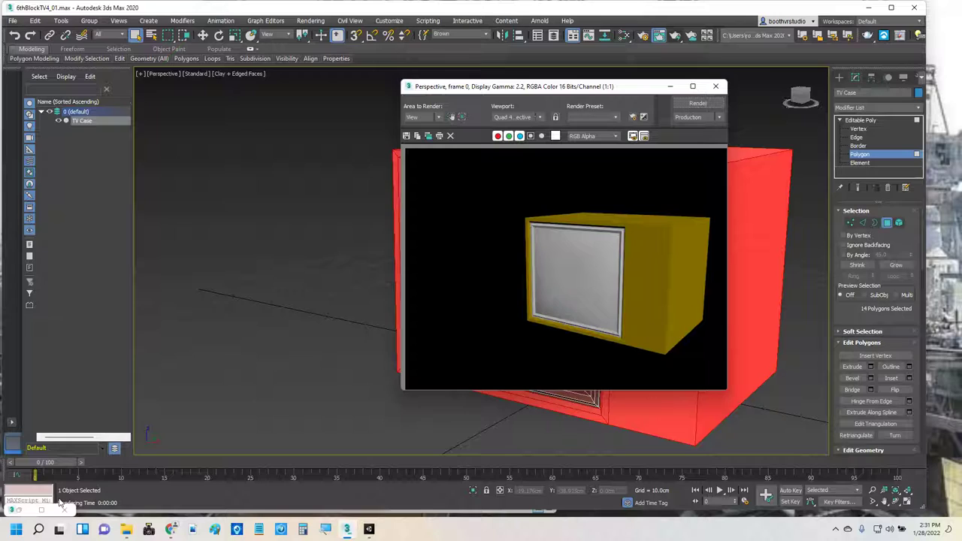
key("m")
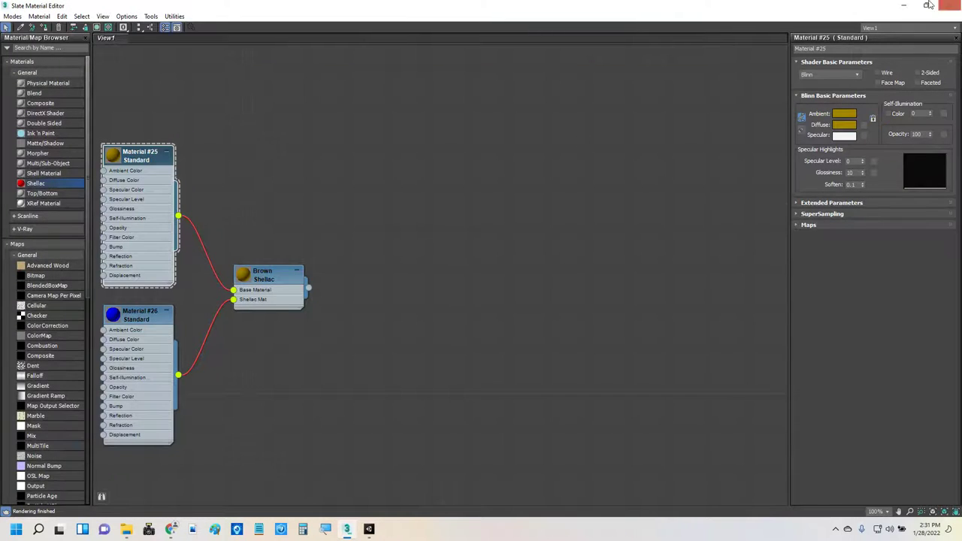
left_click(928, 5)
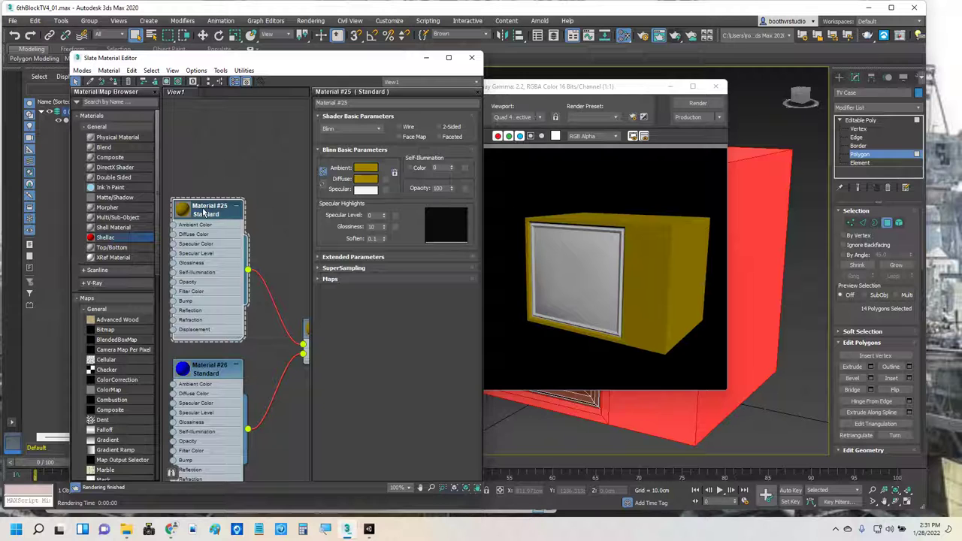
Darken the base material's diffuse colour further to a deep brown by lowering its value, and render the TV case again.
left_click(366, 179)
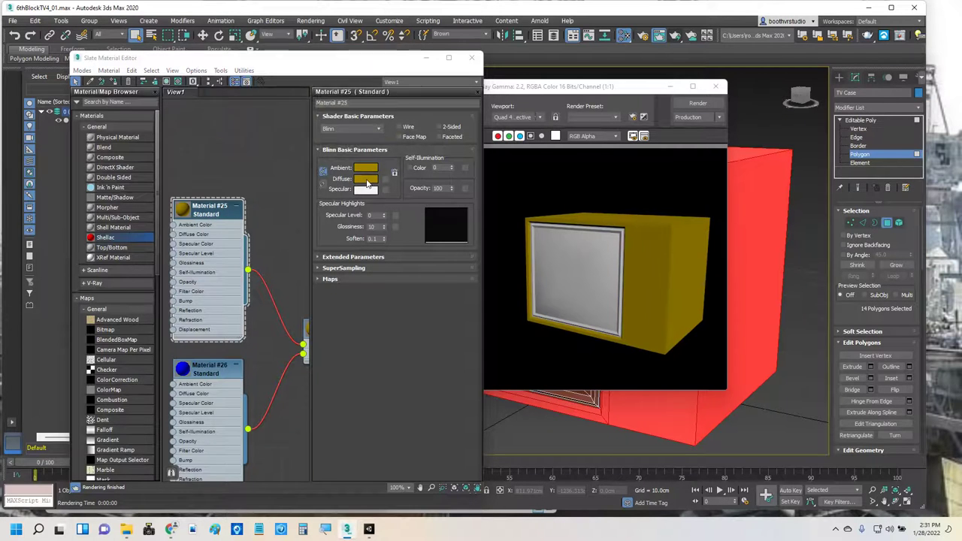
left_click_drag(345, 115, 328, 115)
left_click(369, 154)
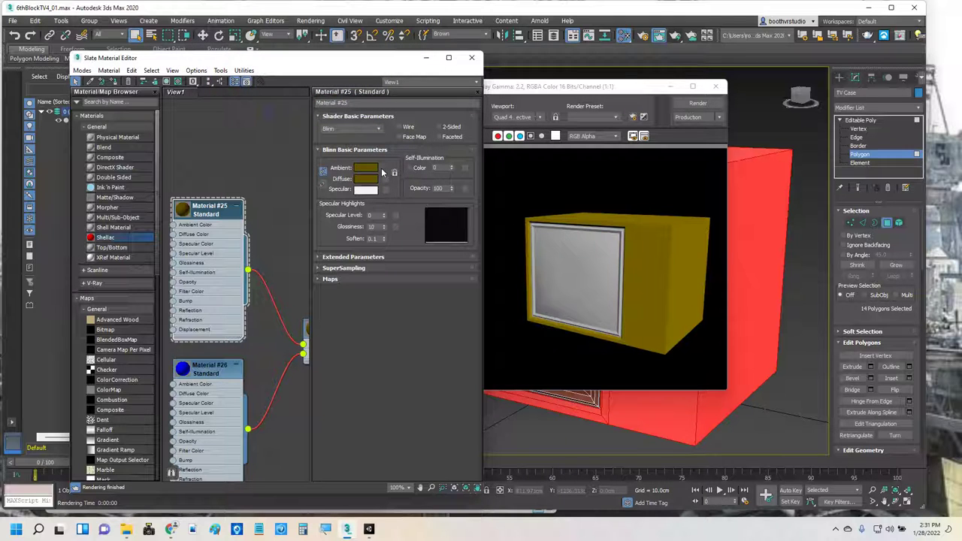
left_click(681, 105)
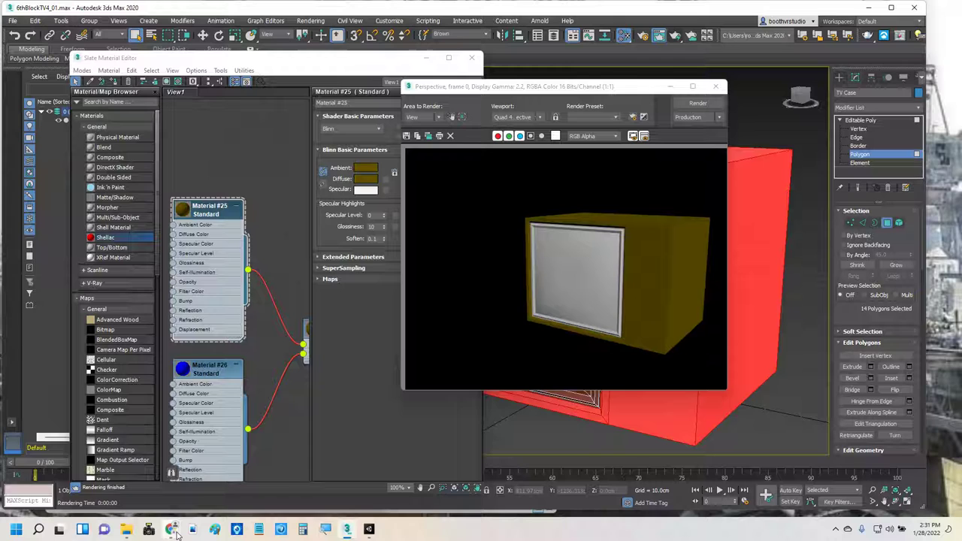
Check Classic TV 4.jpg in Chrome, then set the brown base material's diffuse colour to RGB 67, 37, 17 and render the case again.
mouse_move(171, 529)
left_click(33, 487)
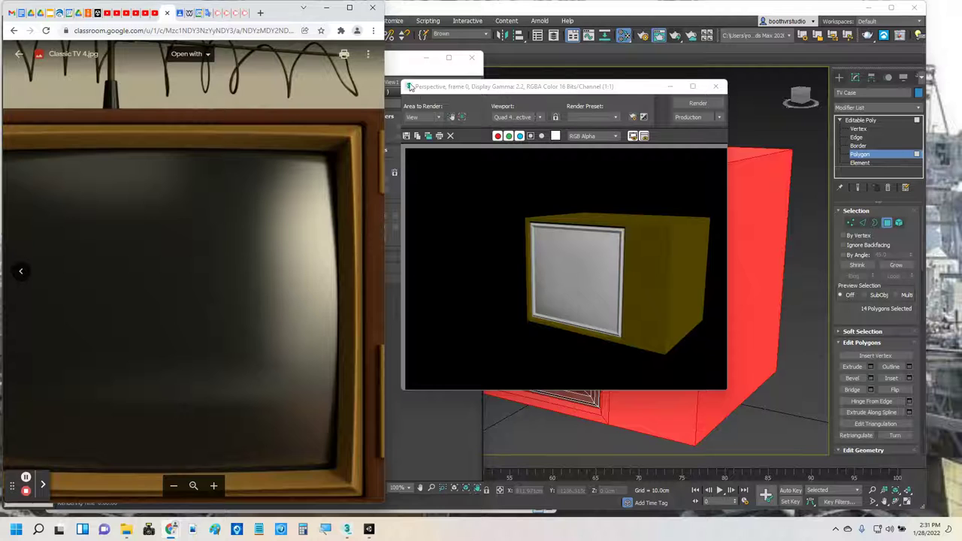
left_click(385, 95)
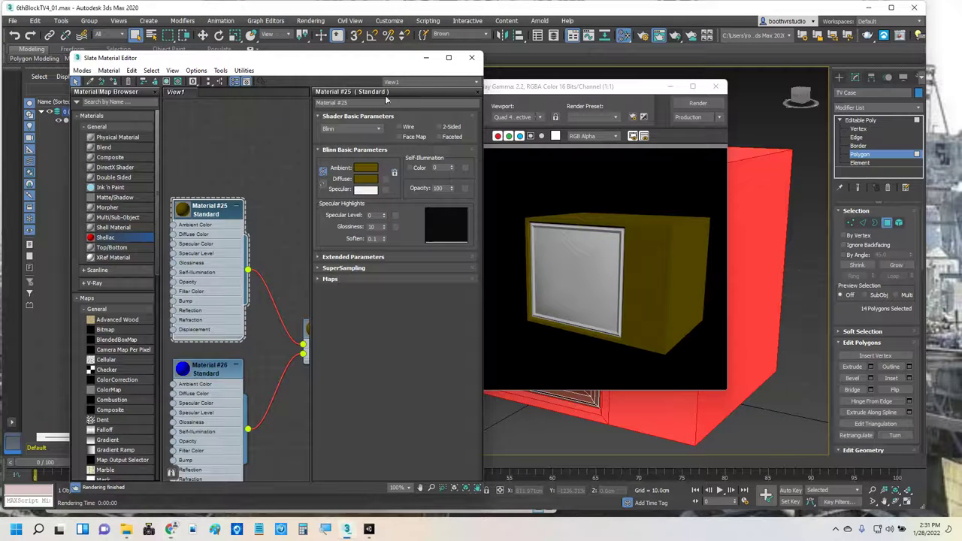
left_click(365, 177)
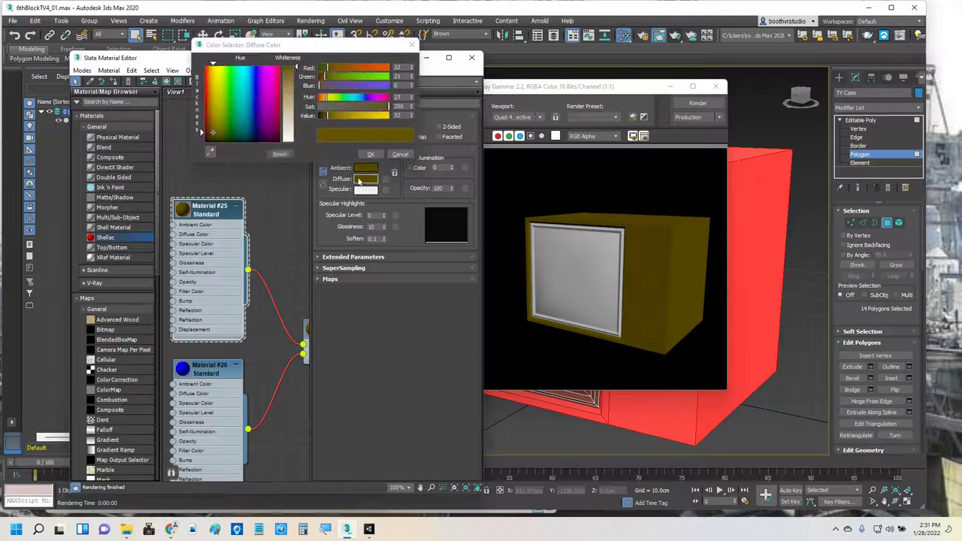
left_click(342, 115)
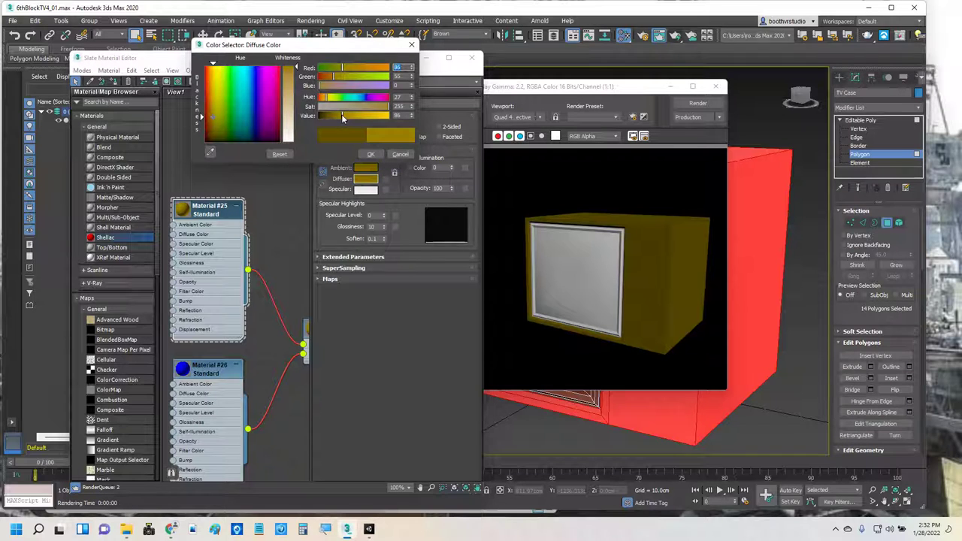
left_click_drag(337, 114, 334, 114)
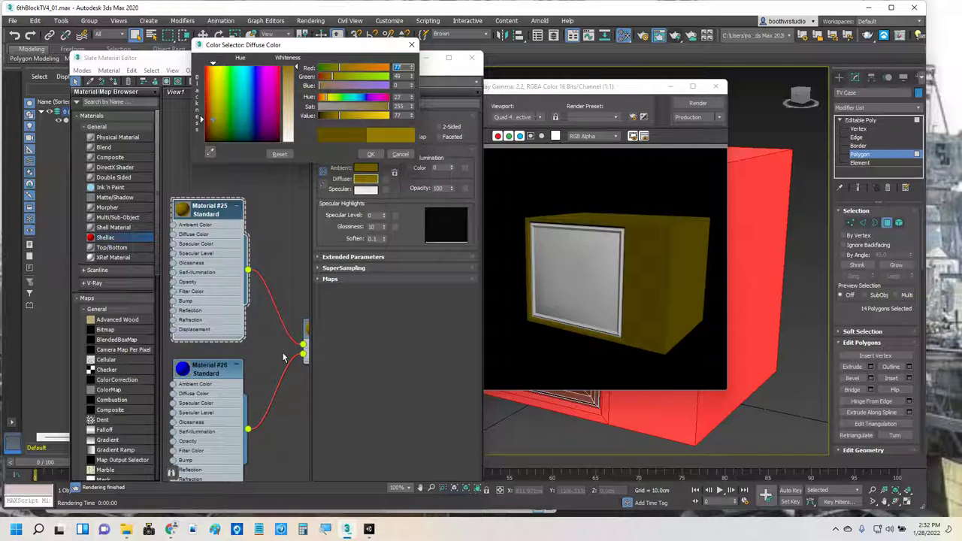
left_click(377, 108)
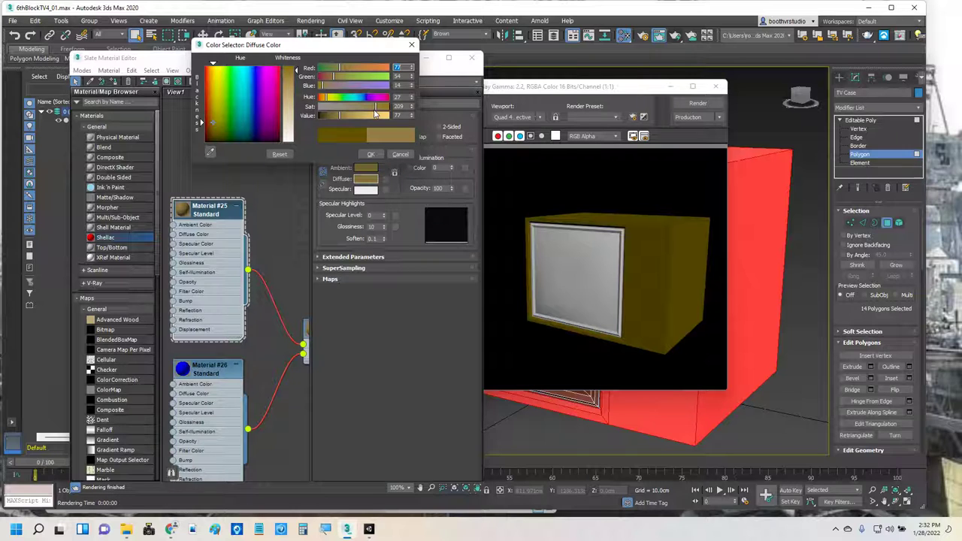
left_click_drag(218, 124, 236, 130)
left_click(344, 115)
left_click(336, 114)
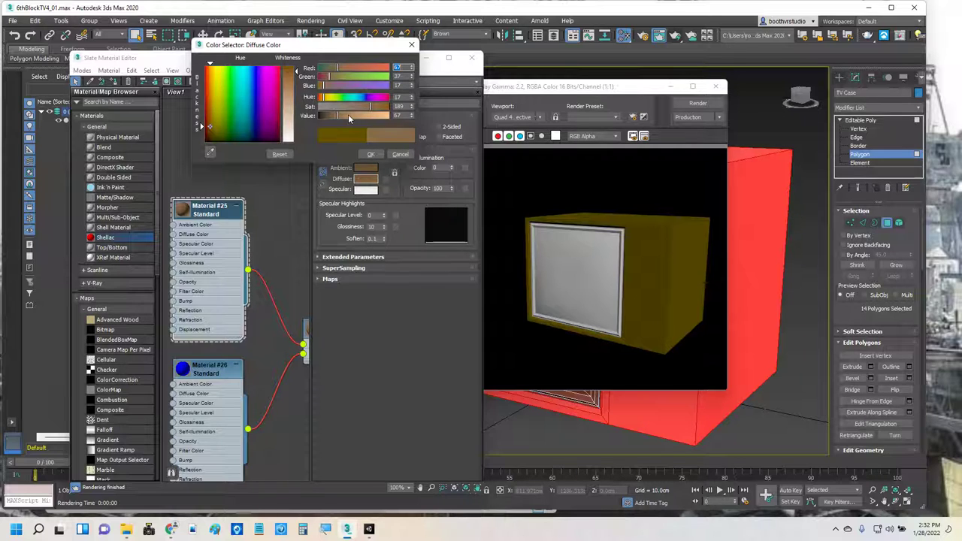
left_click(369, 154)
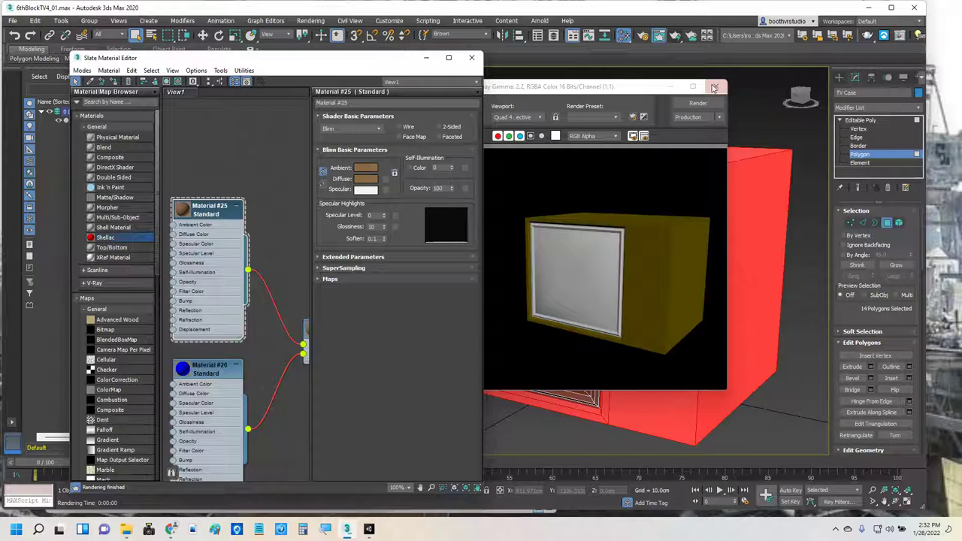
left_click(697, 103)
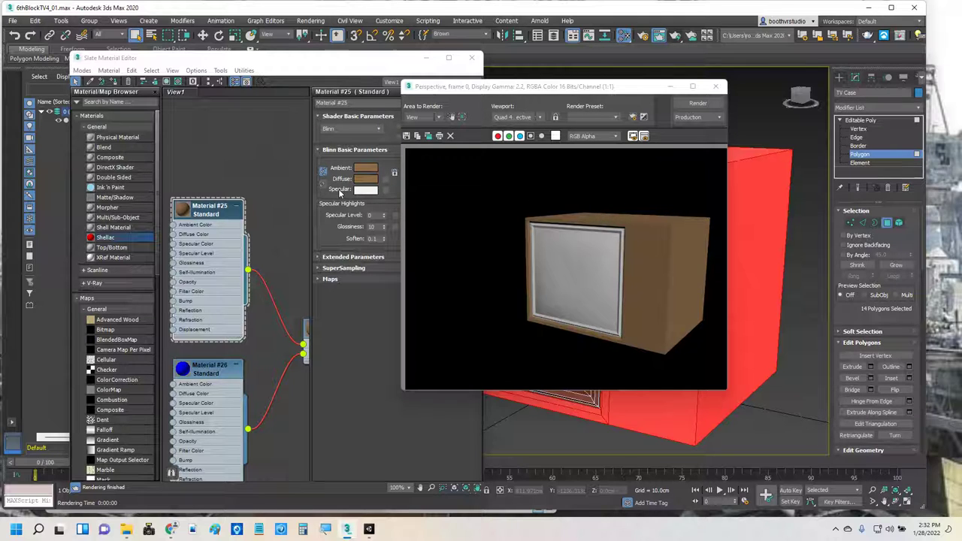
Minimize the render window, collapse the Brown material's two sub-material nodes and tidy the graph layout.
scroll(257, 184, "down", 1)
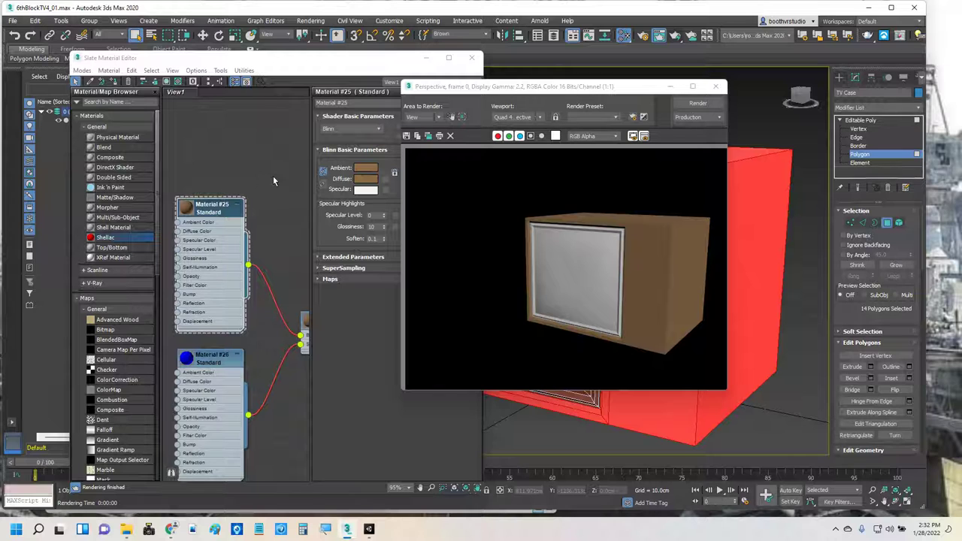
left_click(669, 85)
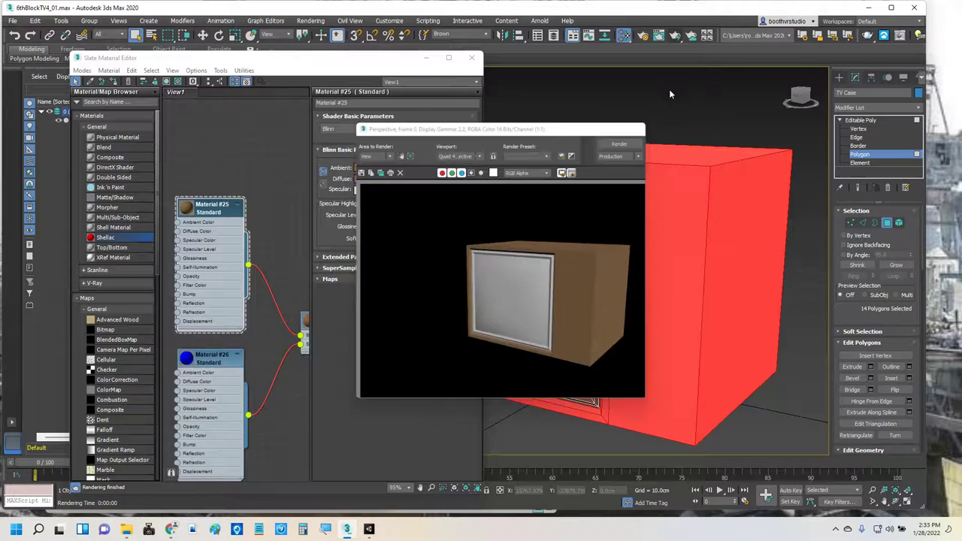
scroll(267, 191, "down", 2)
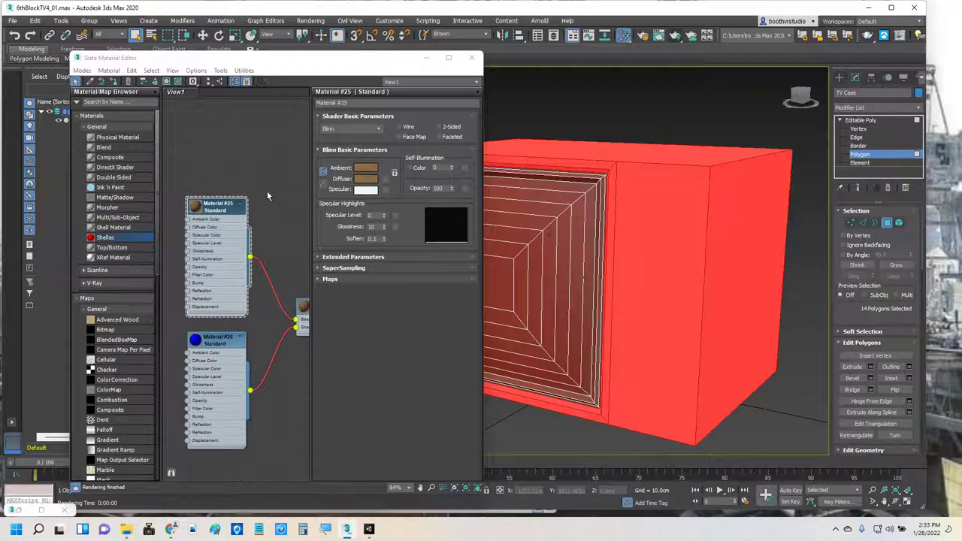
middle_click_drag(267, 191, 244, 133)
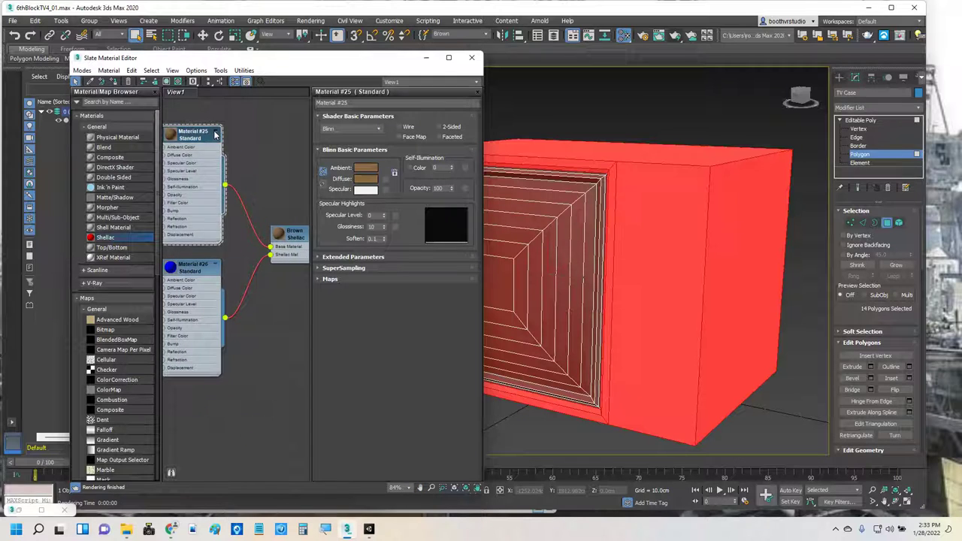
left_click(215, 133)
left_click(216, 265)
middle_click_drag(290, 188, 251, 157)
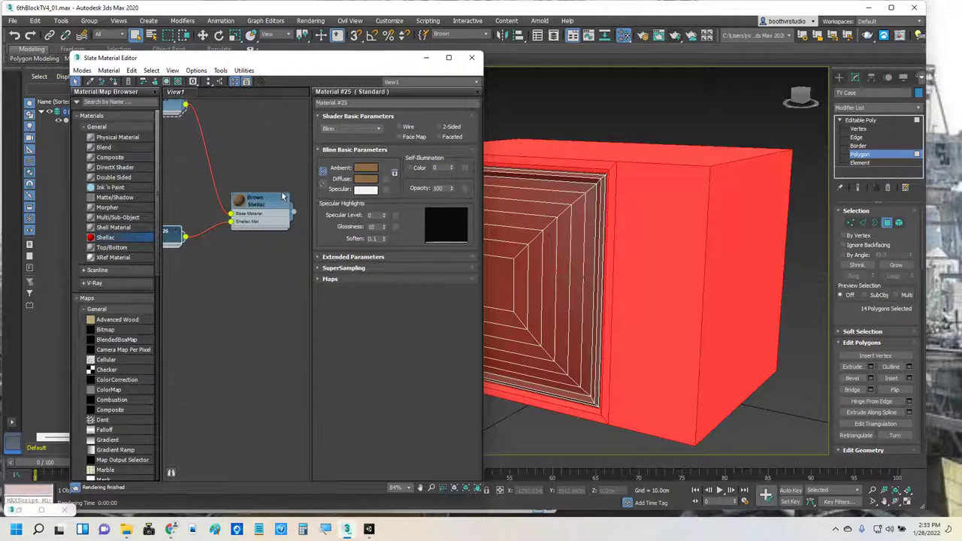
left_click(208, 82)
middle_click_drag(245, 230, 246, 95)
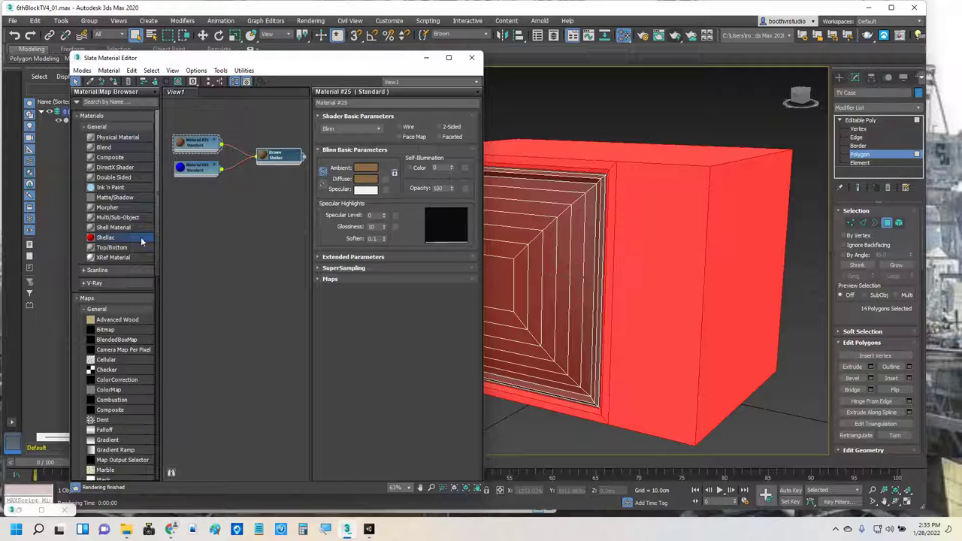
Add a second Shellac material below the Brown graph and name it Gold.
left_click_drag(252, 269, 258, 296)
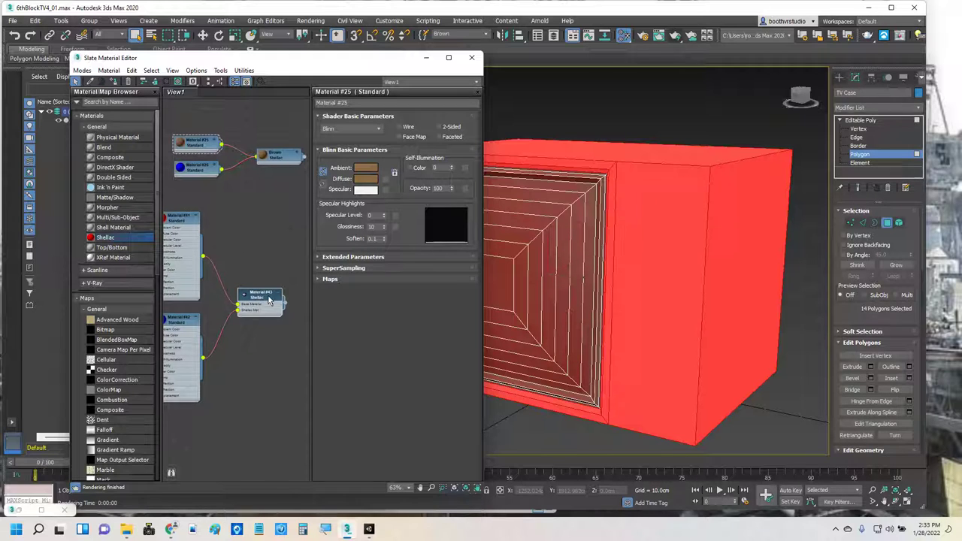
double_click(261, 299)
left_click_drag(359, 102, 276, 104)
type("Gold")
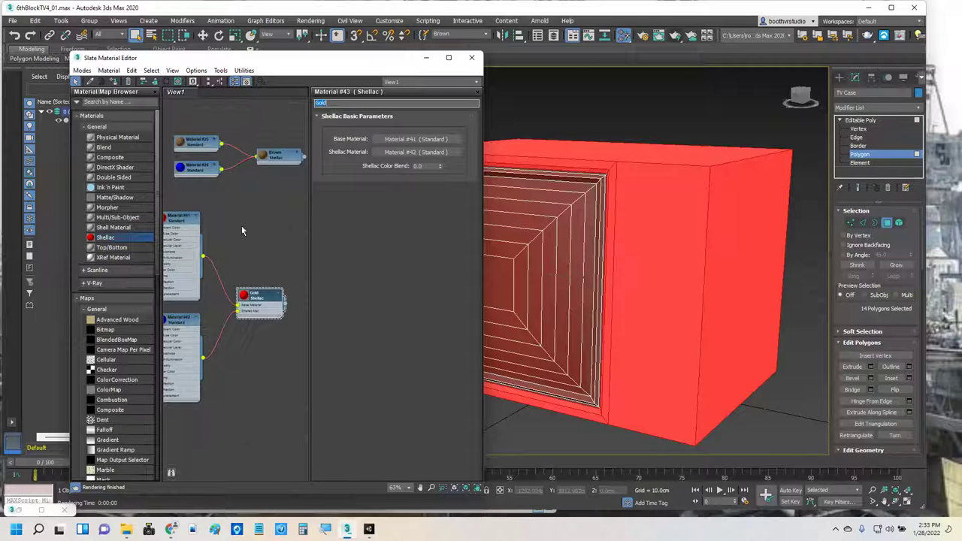
Set the diffuse colour of Gold's base material to a golden yellow, RGB 223, 157, 32.
double_click(187, 227)
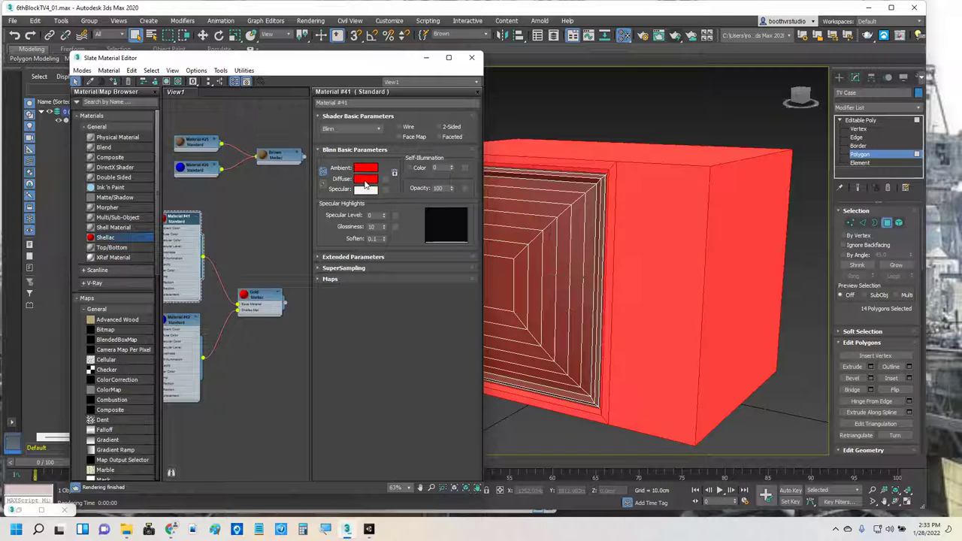
left_click(365, 179)
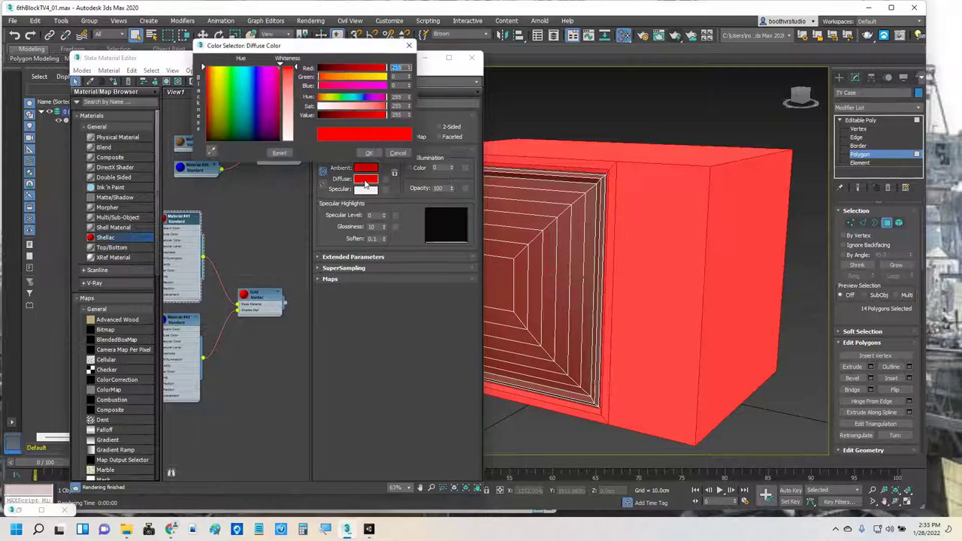
left_click(210, 76)
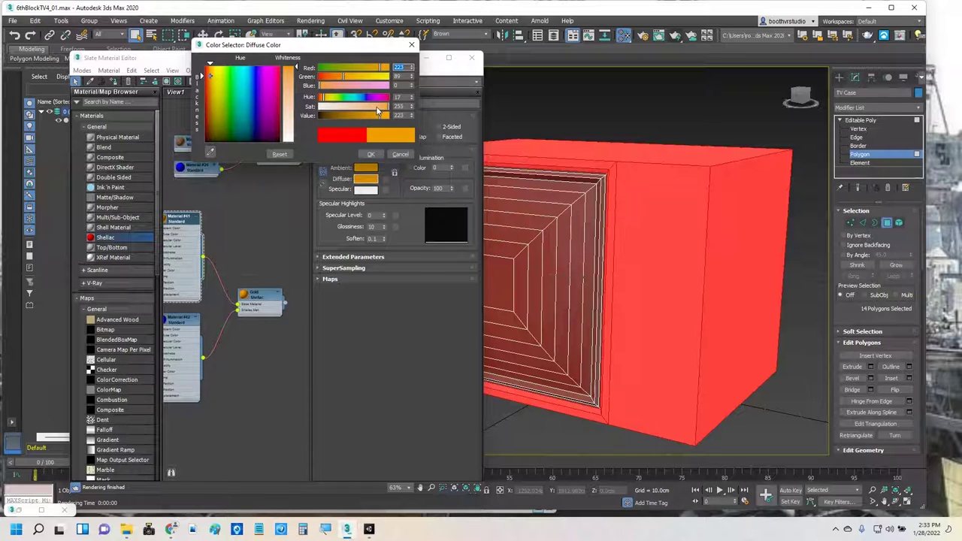
left_click_drag(378, 111, 374, 111)
left_click(367, 77)
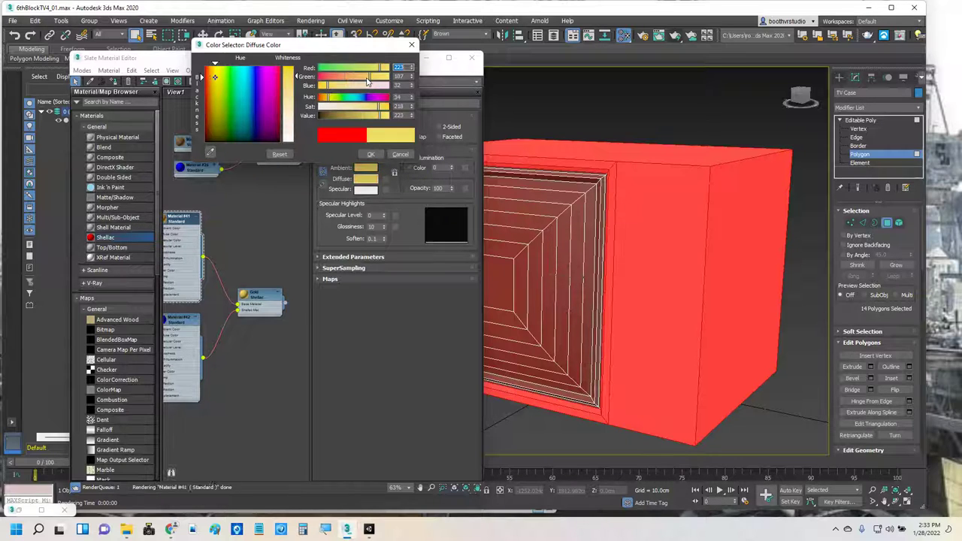
left_click_drag(366, 77, 363, 78)
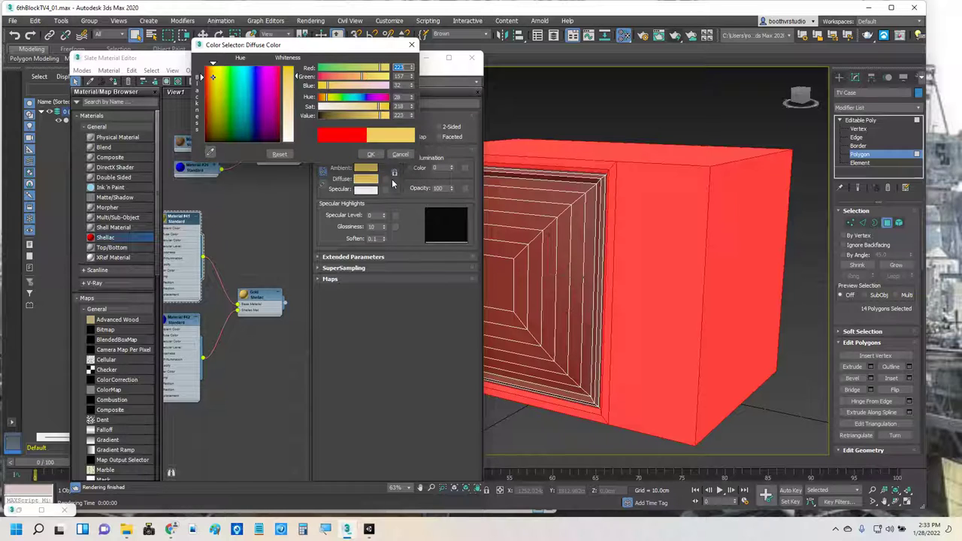
left_click(371, 154)
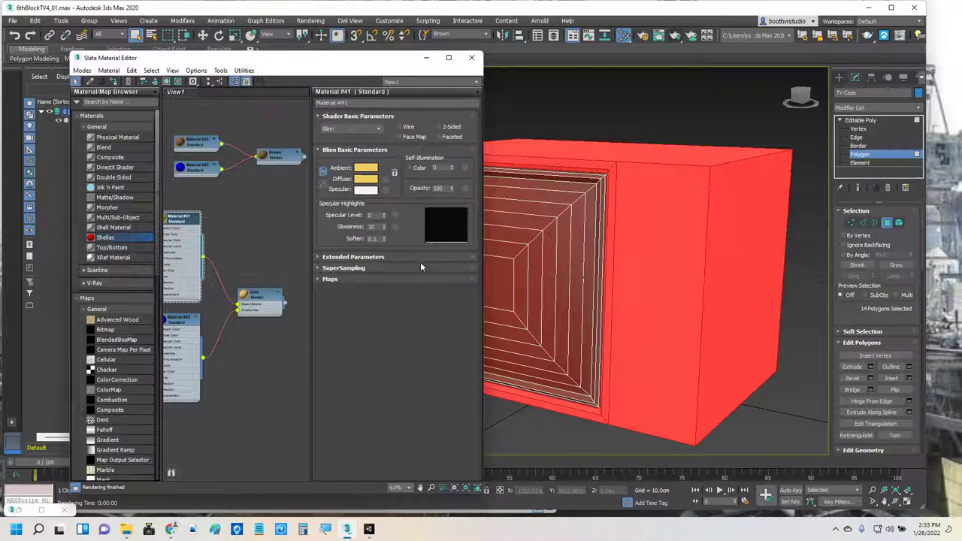
Select the TV case's Gold selection set, assign the Gold material to those polygons and render the perspective view.
left_click(565, 79)
left_click(484, 35)
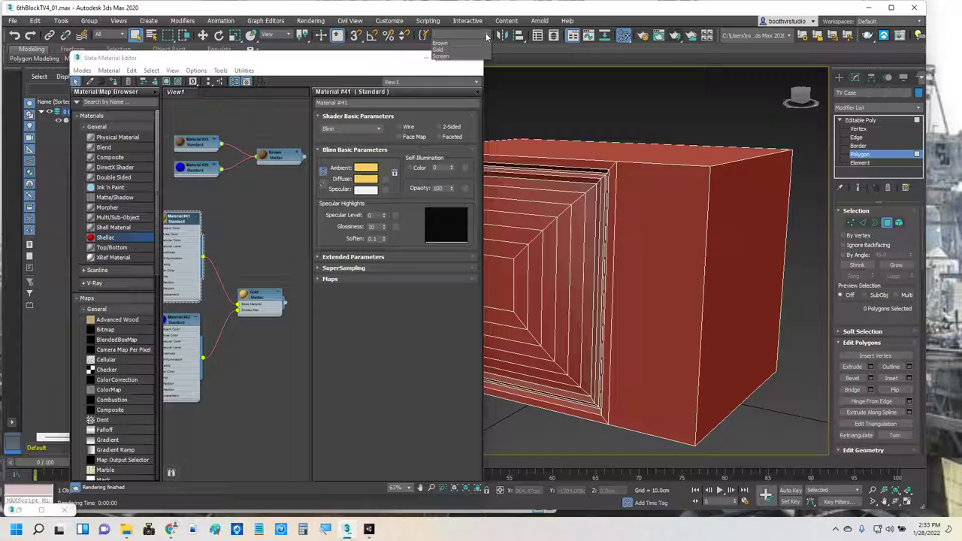
left_click(443, 50)
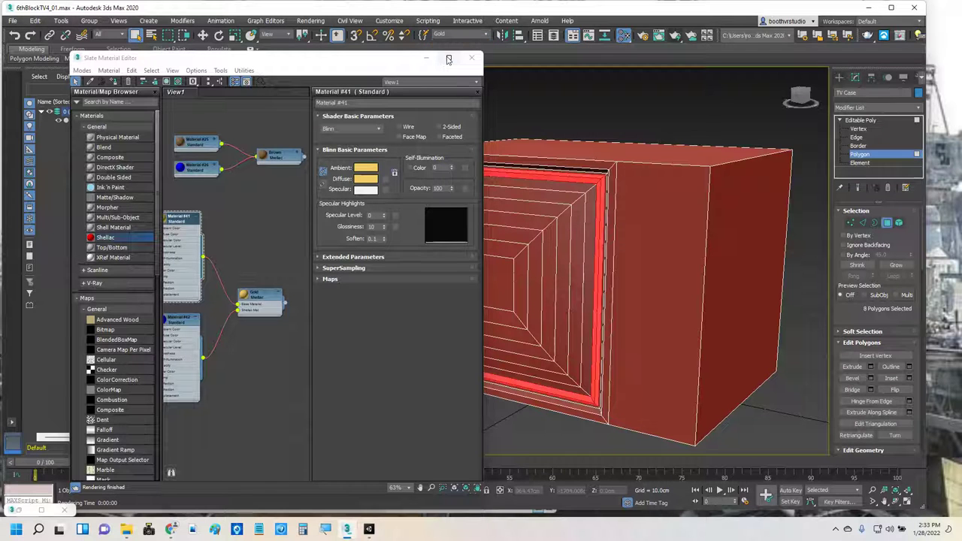
middle_click_drag(502, 157, 626, 115, "alt")
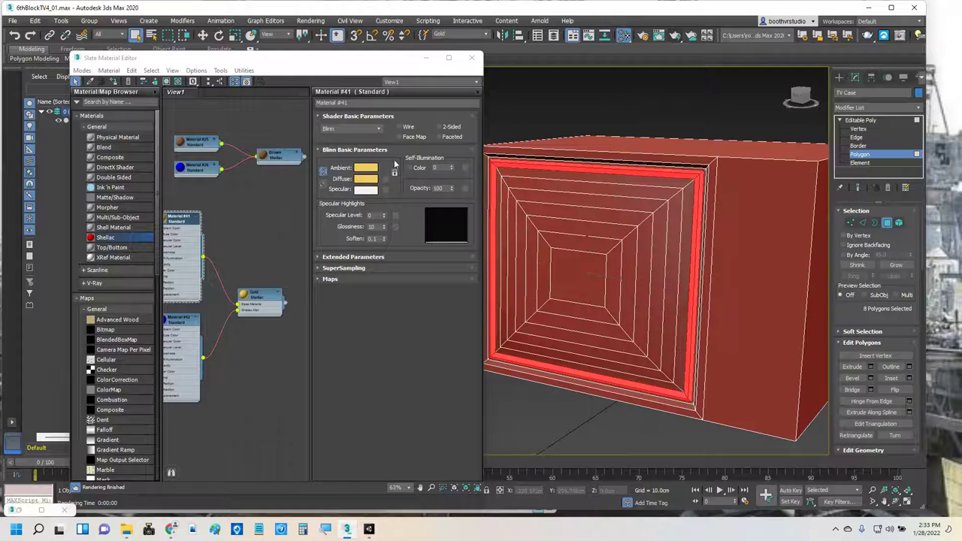
left_click(295, 303)
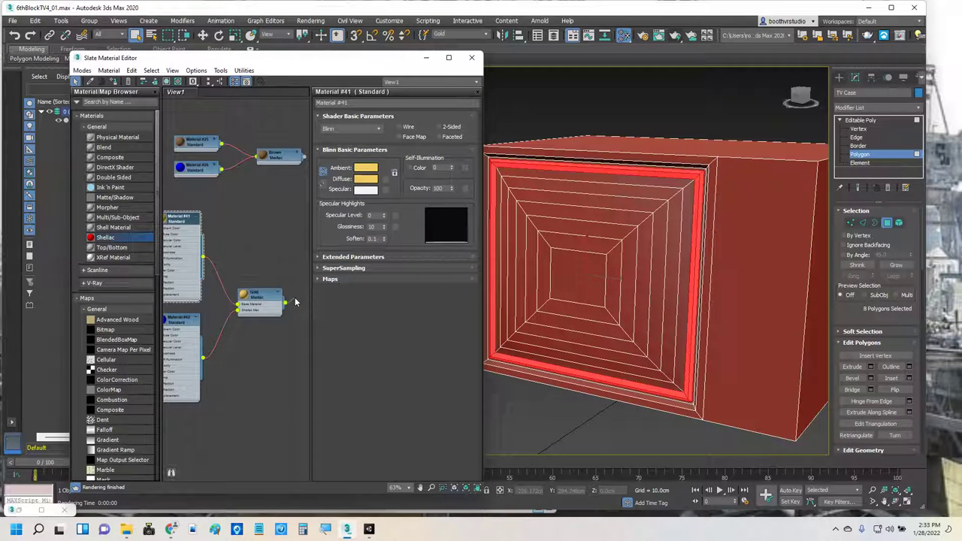
middle_click_drag(295, 303, 275, 303)
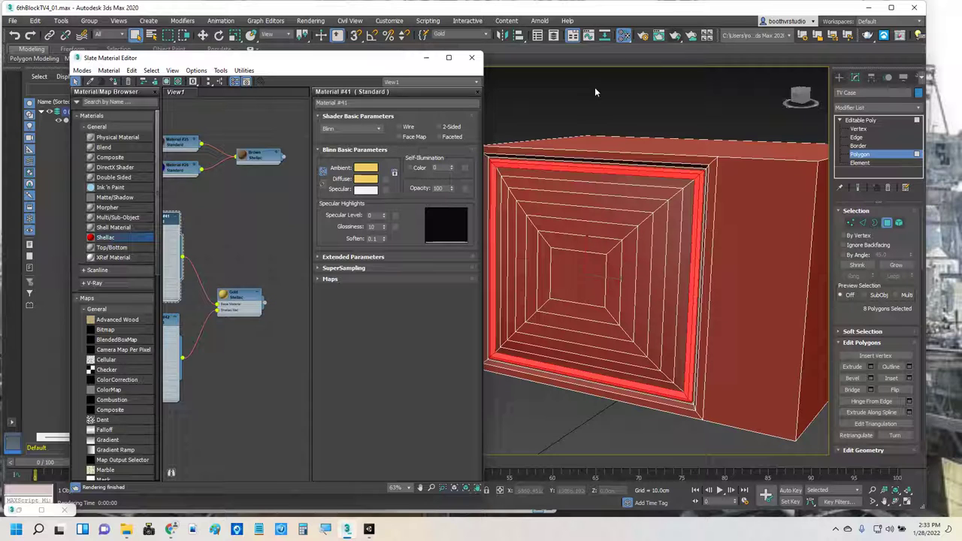
left_click(676, 38)
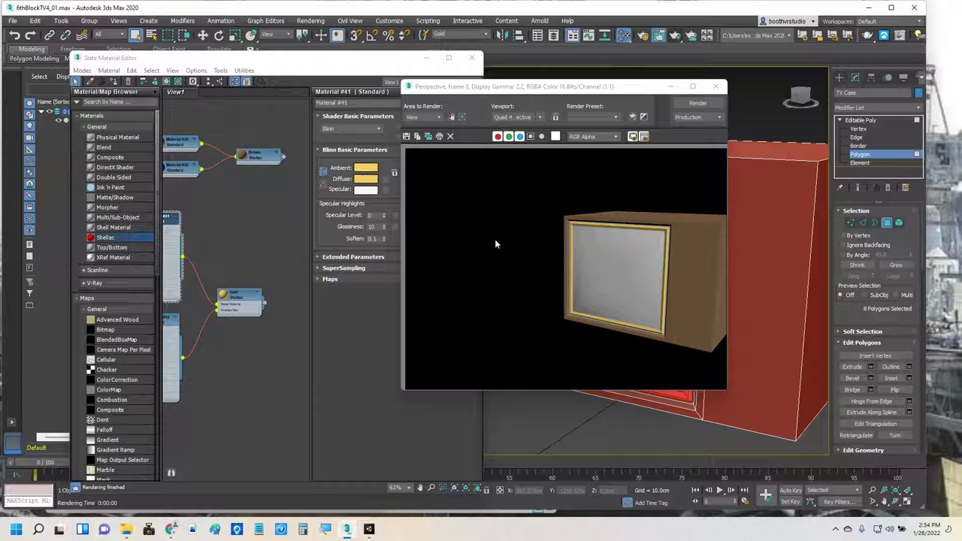
Collapse the Gold material's two sub-material nodes and arrange the Gold and Brown graphs compactly, leaving free space below them.
left_click(212, 83)
left_click(210, 175)
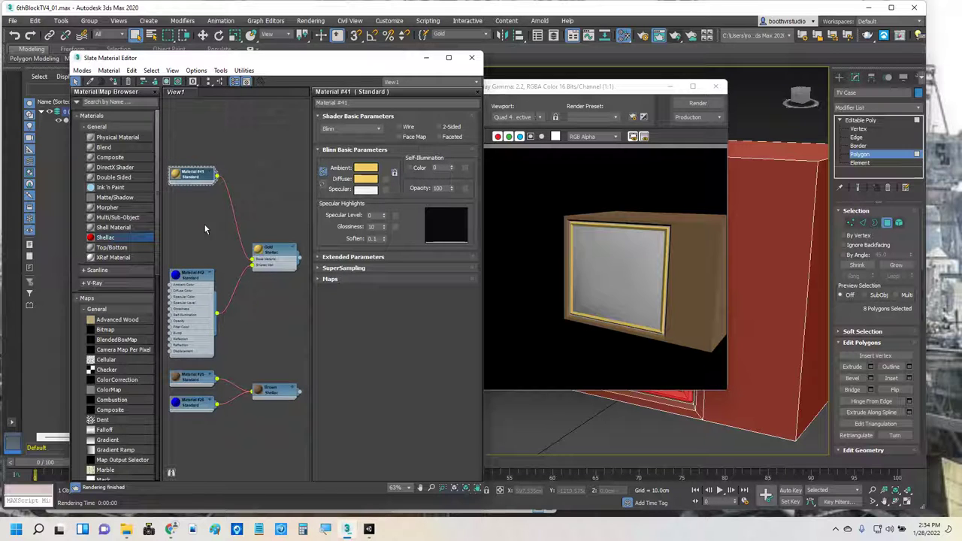
left_click(211, 274)
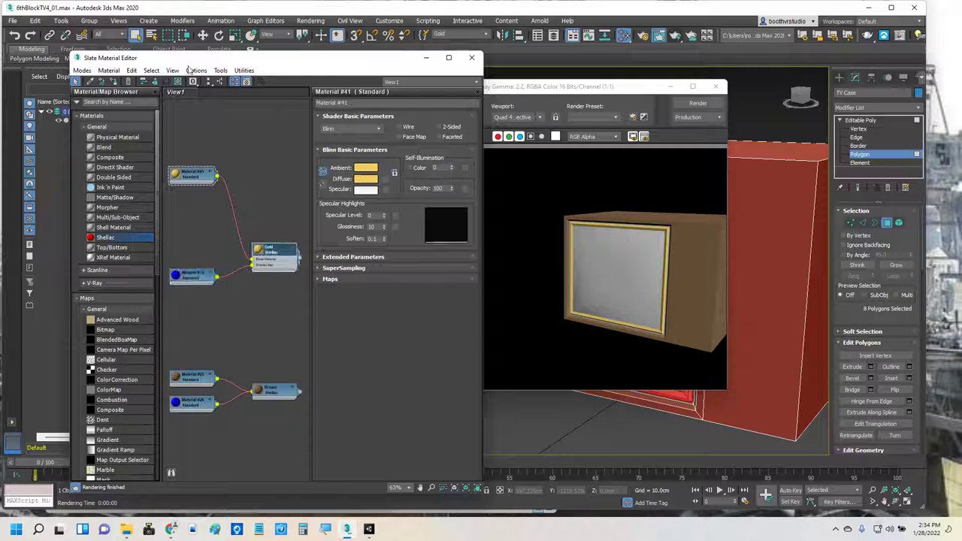
left_click(212, 82)
middle_click_drag(242, 204, 241, 133)
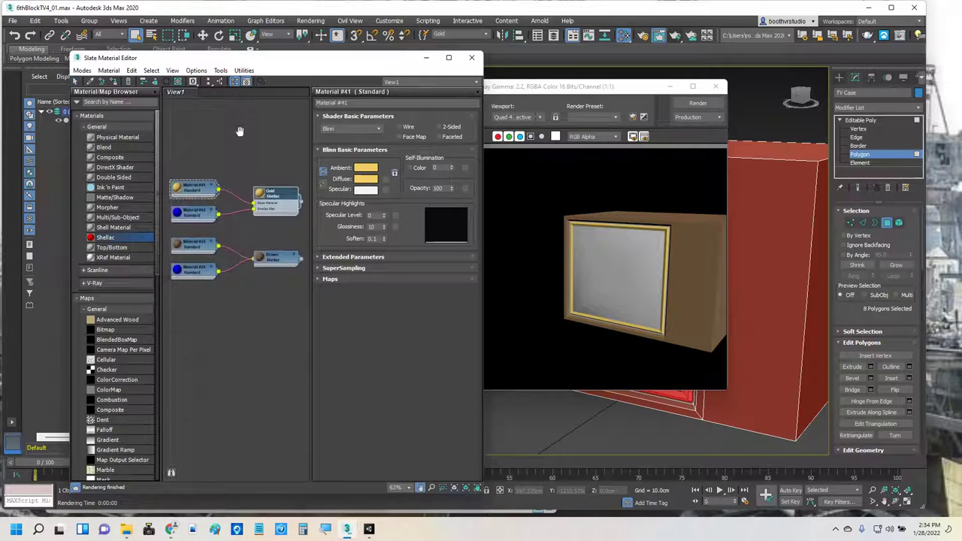
middle_click_drag(238, 253, 178, 188)
Add a Physical Material below the Brown graph, name it Black and set its base colour to a very dark grey.
left_click_drag(124, 137, 225, 284)
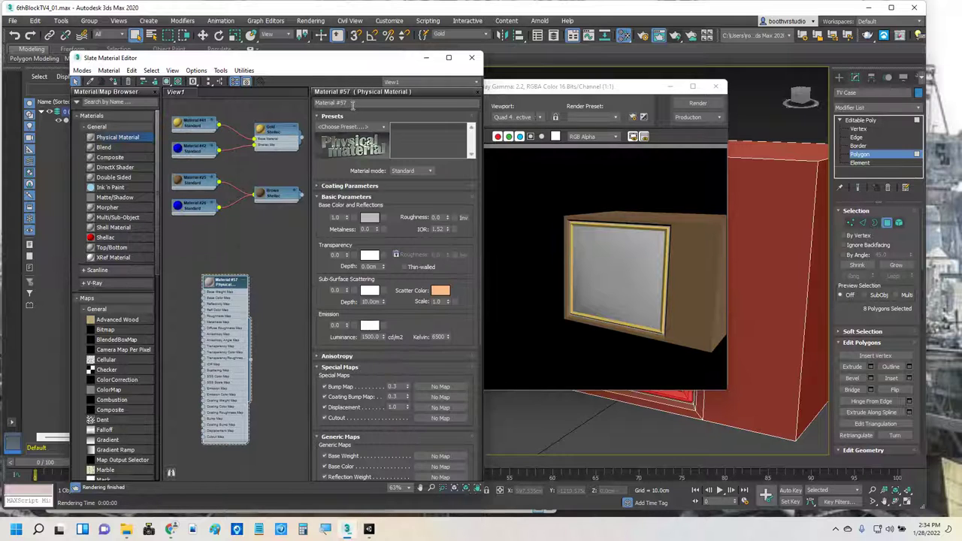
type("Black")
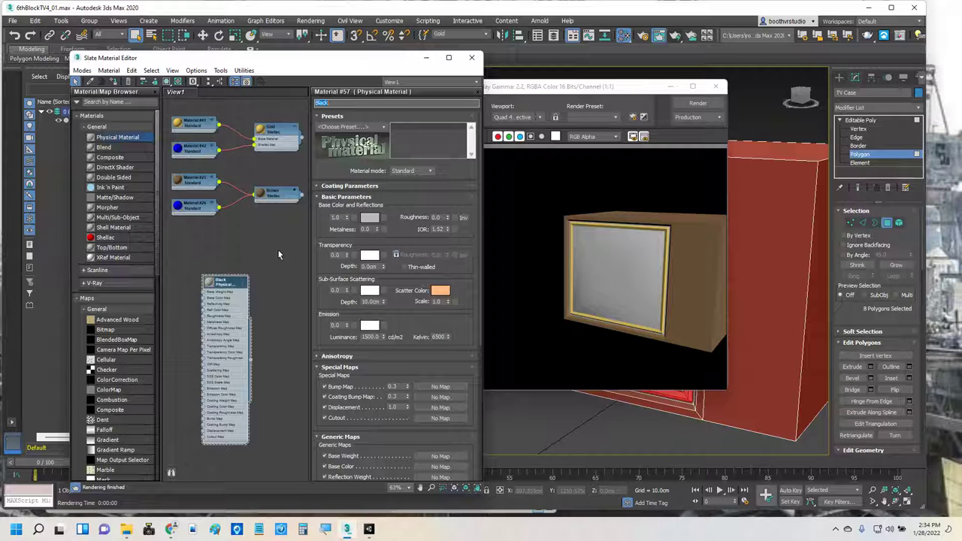
left_click(368, 218)
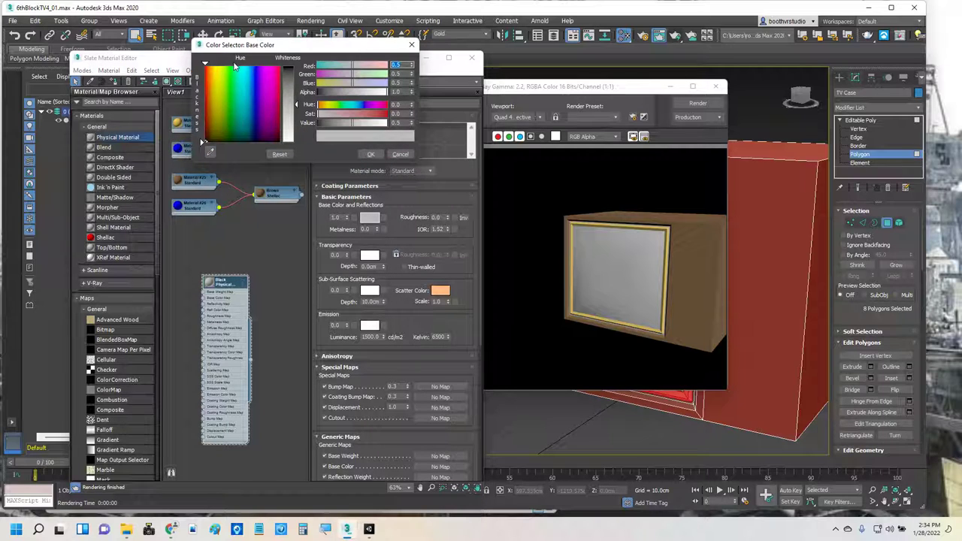
left_click_drag(290, 72, 290, 140)
left_click(370, 153)
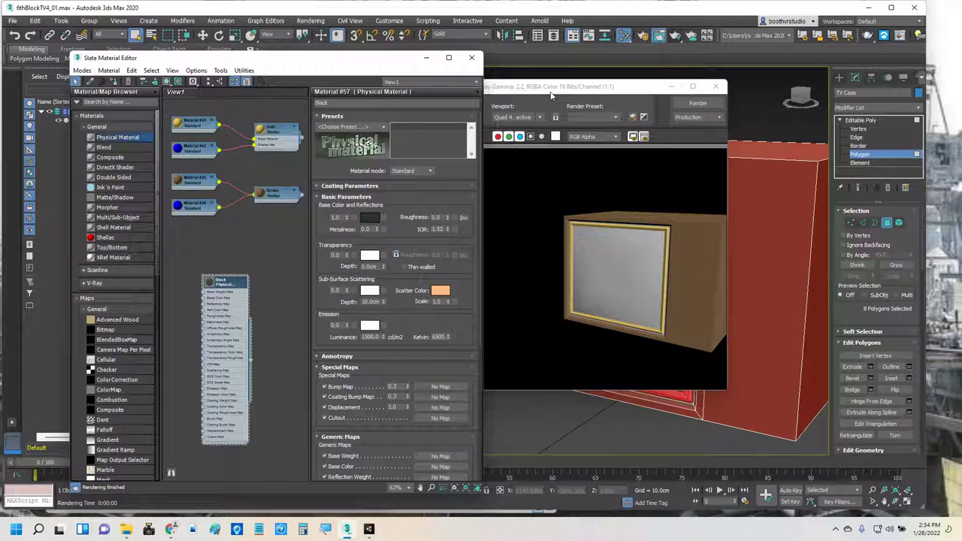
Select the TV case's Black selection set, compact the Black material node and assign that material to the selected polygons.
left_click(670, 87)
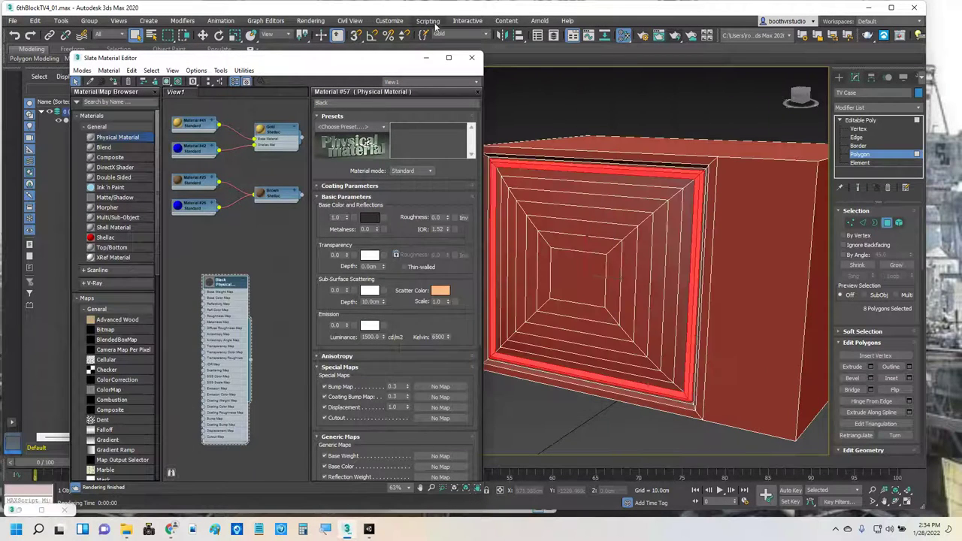
left_click(484, 34)
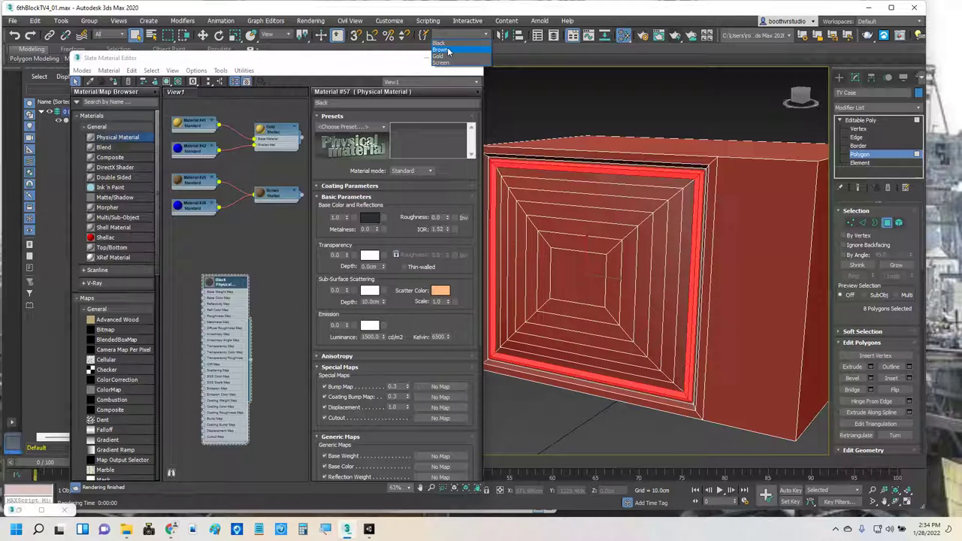
left_click(448, 45)
middle_click_drag(506, 145, 610, 163, "alt")
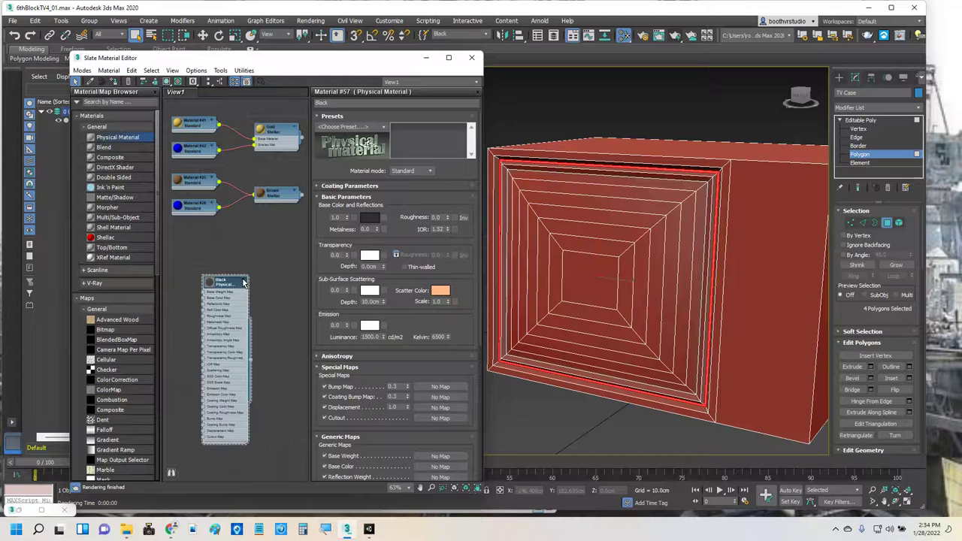
key("h")
left_click_drag(233, 286, 521, 160)
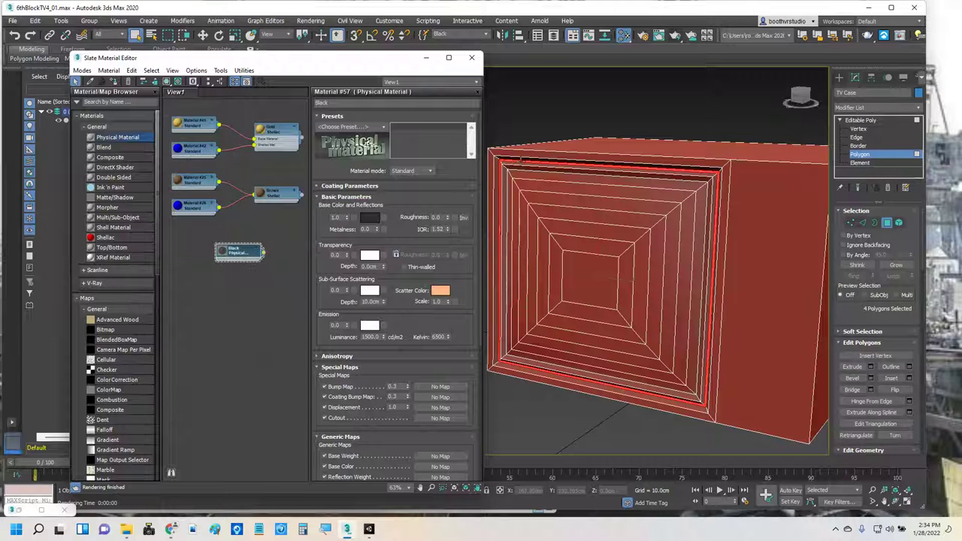
Set the render output size to the HDTV (video) preset at 1920 x 1080 and render the perspective view.
left_click(635, 39)
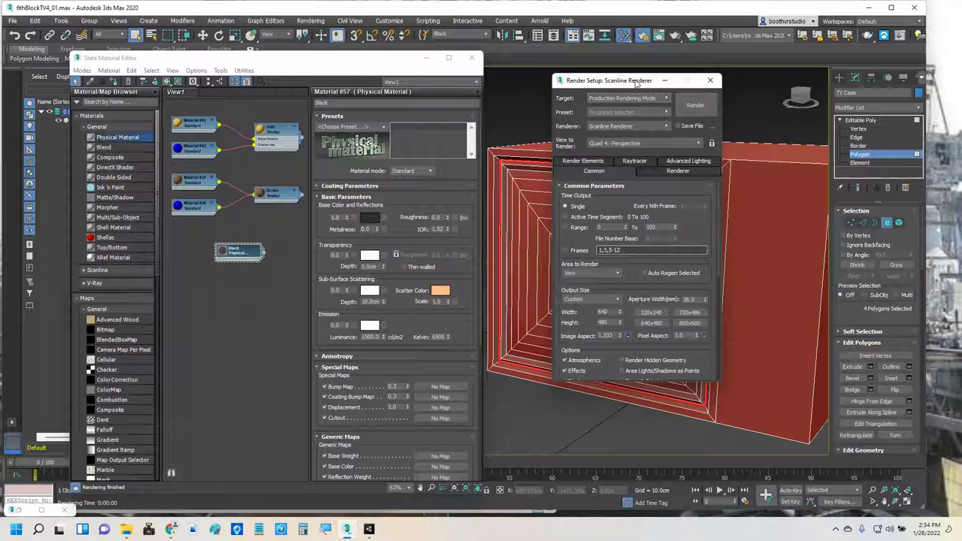
left_click_drag(636, 82, 592, 68)
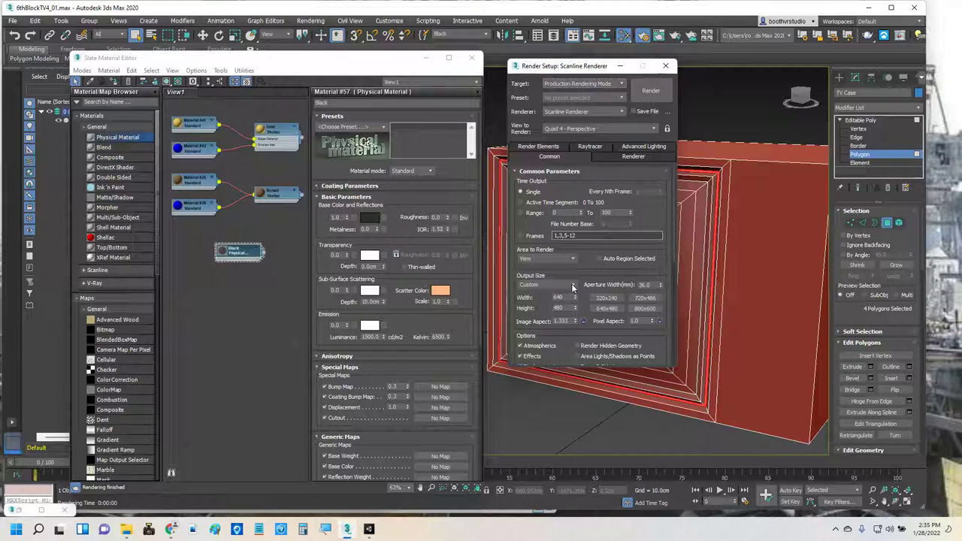
left_click(574, 287)
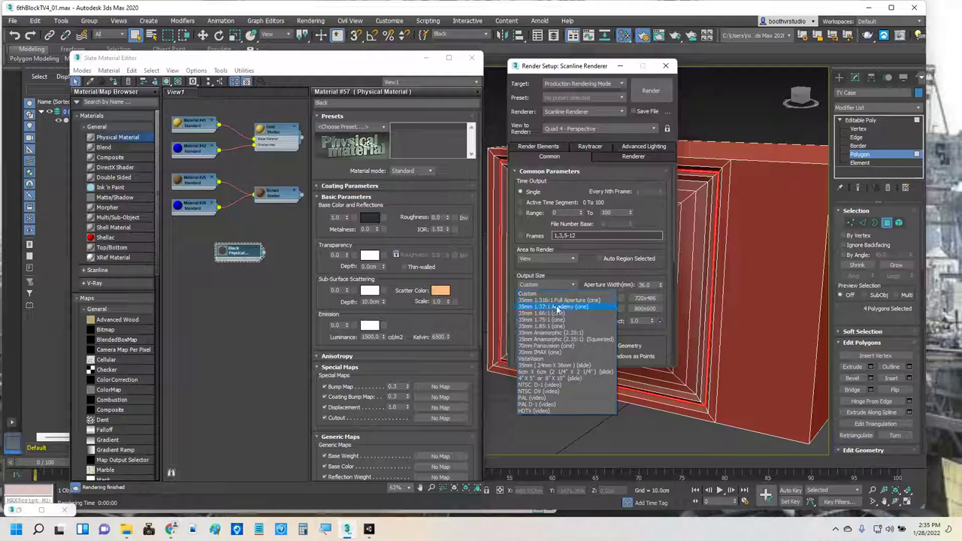
left_click(546, 409)
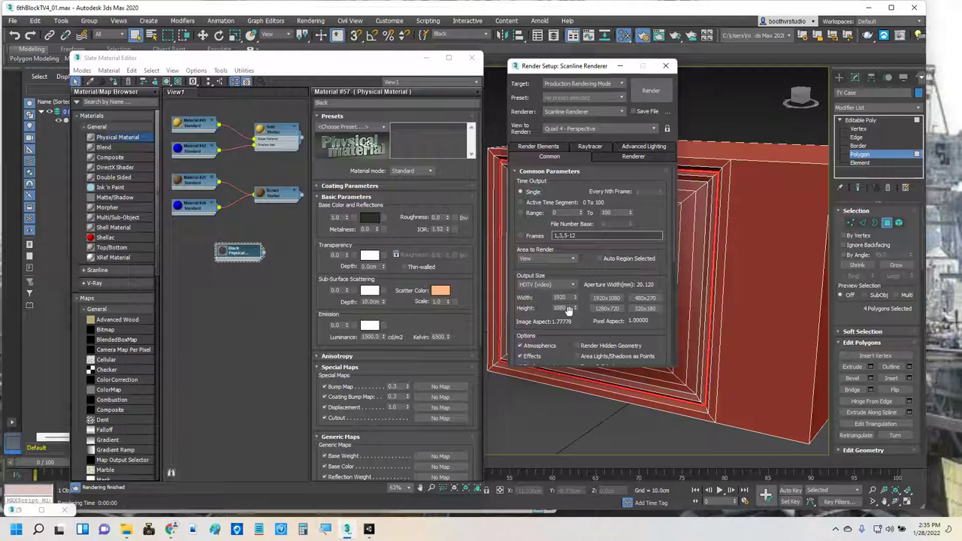
left_click(649, 90)
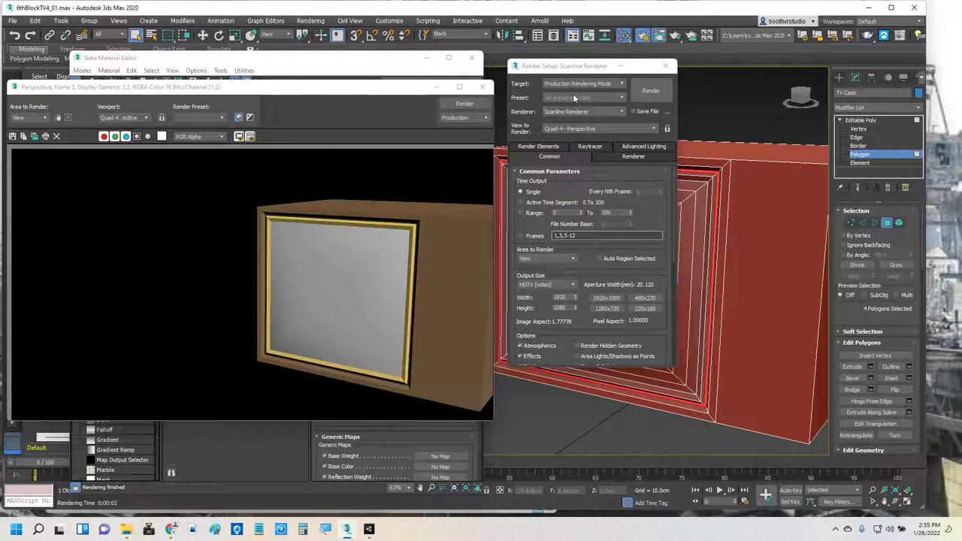
left_click(665, 65)
Lay out all material nodes neatly and add a Physical Material named Screen below the Black node.
left_click(449, 60)
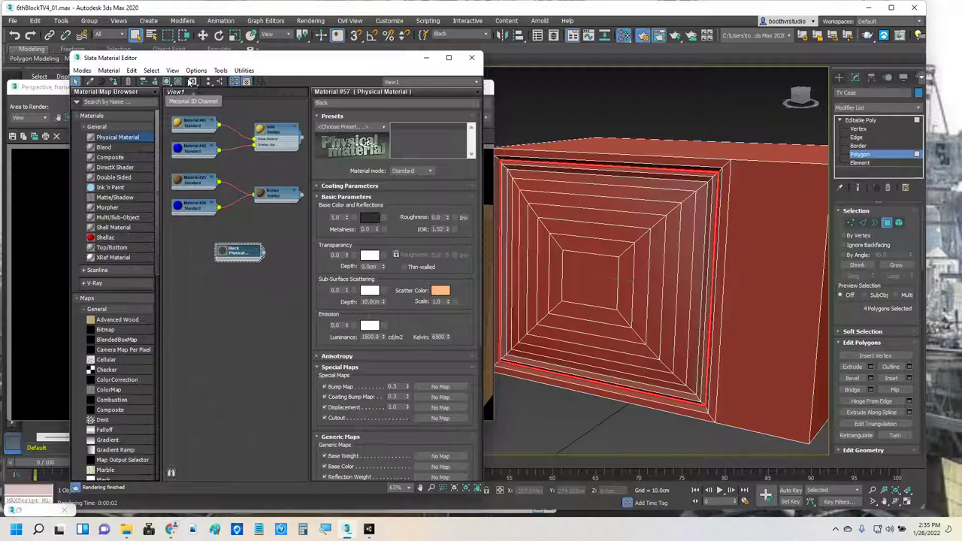
left_click(211, 81)
middle_click_drag(201, 357, 210, 237)
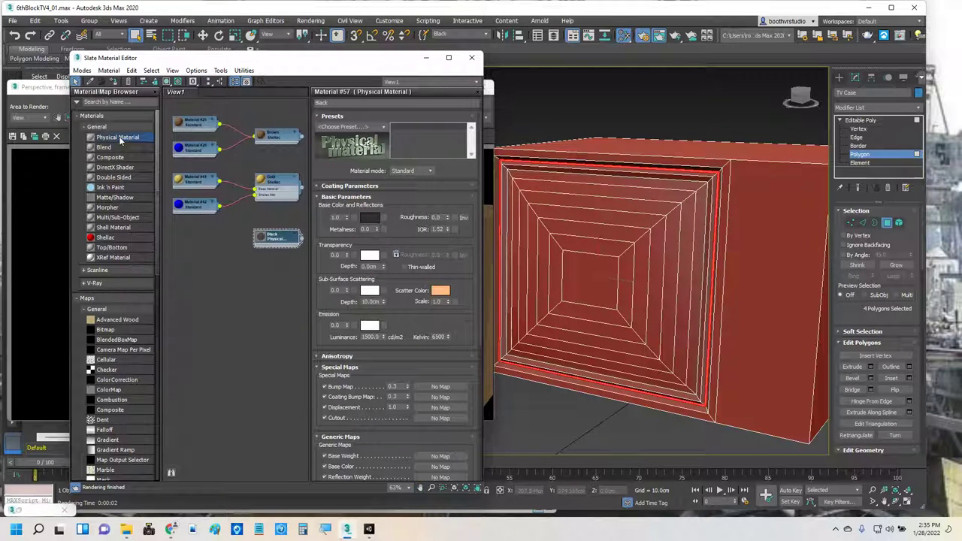
left_click_drag(239, 342, 241, 336)
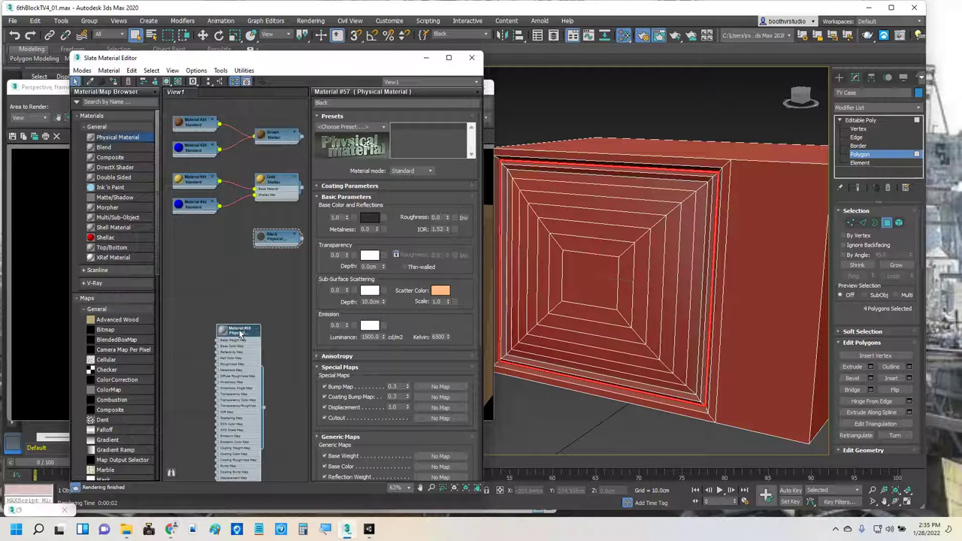
left_click(356, 103)
type("Scr")
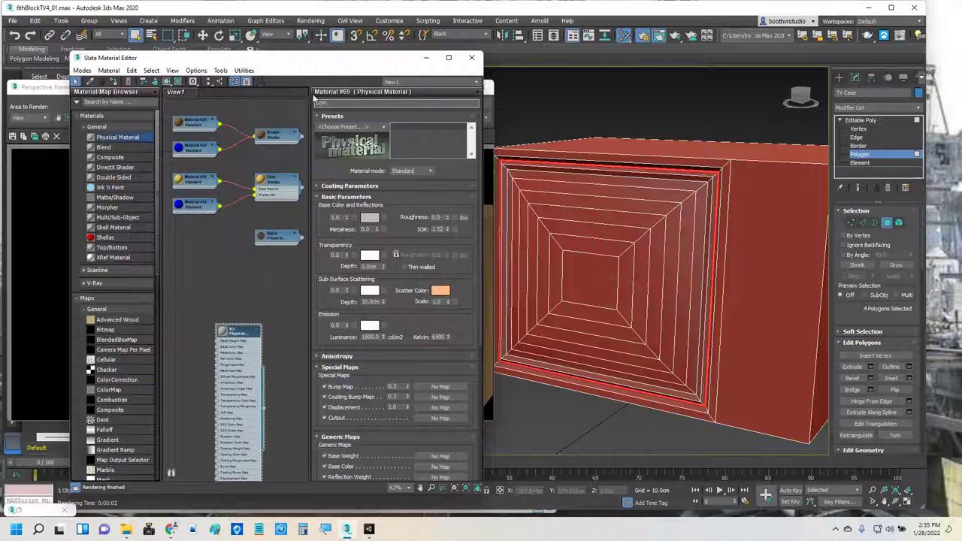
type("een")
key("Return")
Select the TV case's Screen selection set and set the Screen material's base colour to pale cyan, RGB 0.563, 0.876, 0.954.
left_click(466, 35)
left_click(453, 66)
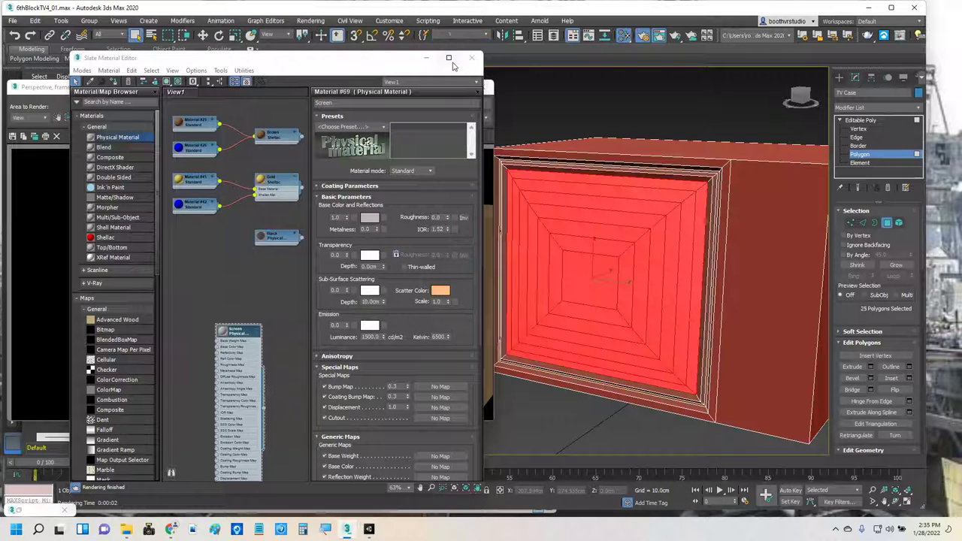
mouse_move(448, 58)
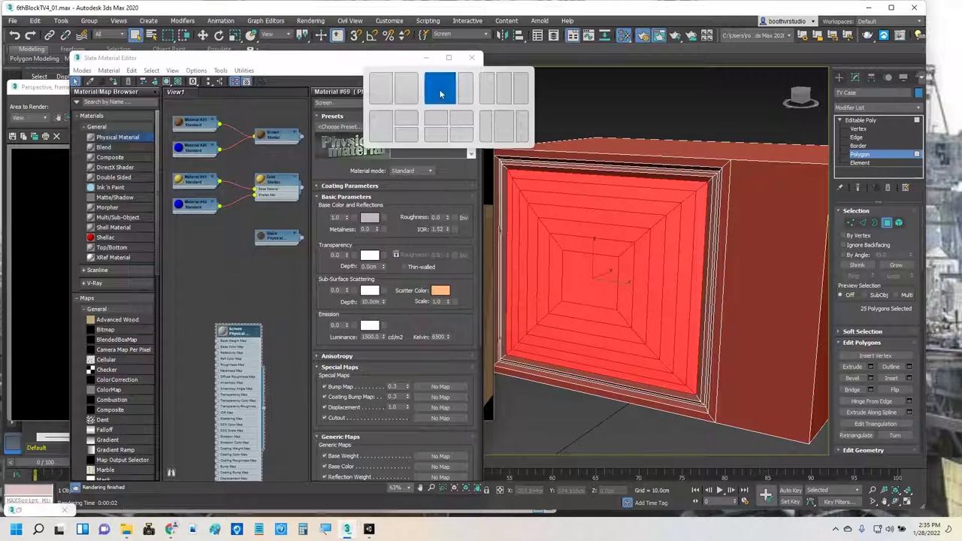
left_click(369, 217)
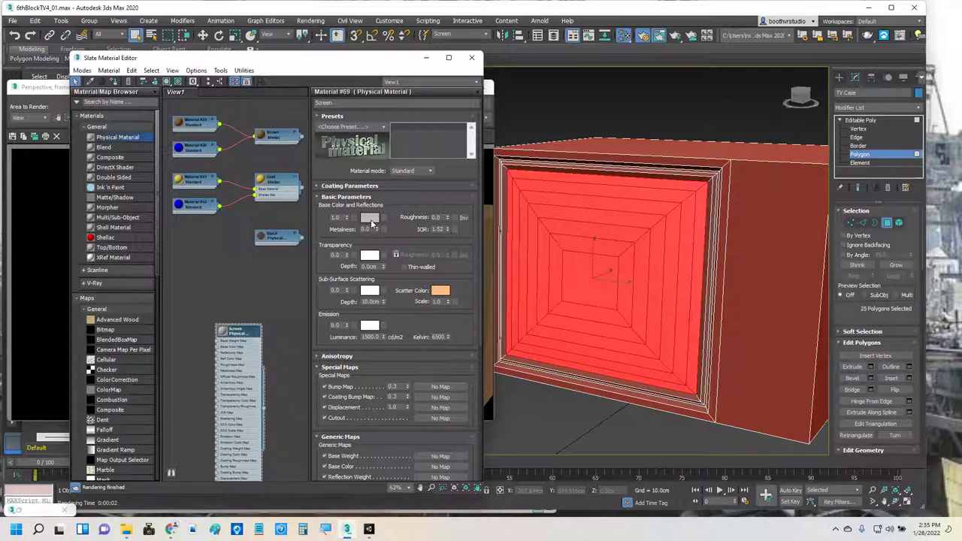
left_click(244, 73)
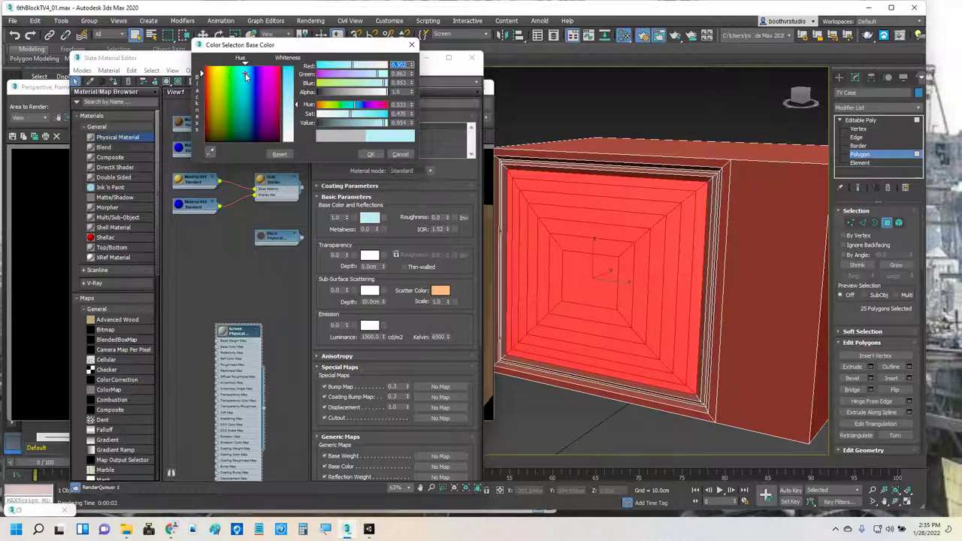
left_click(347, 115)
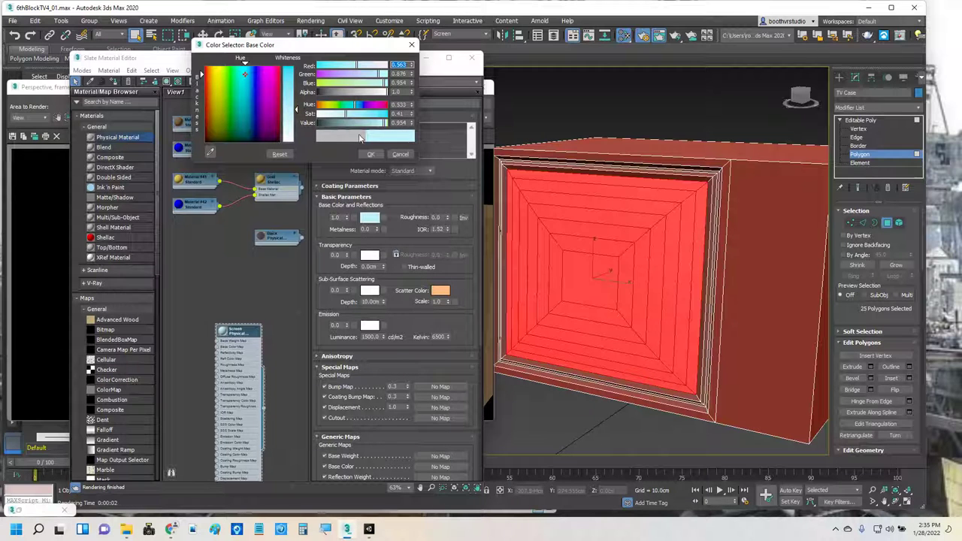
left_click(370, 155)
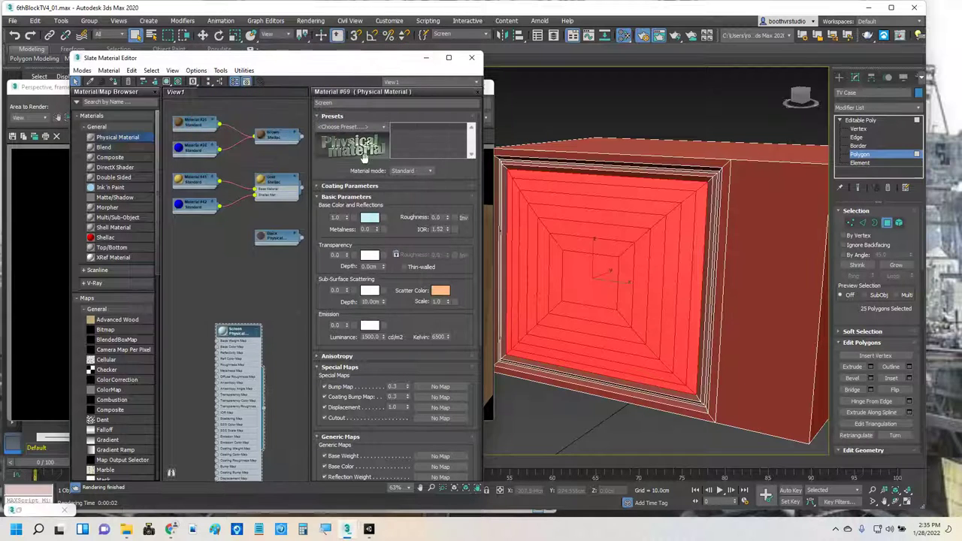
Set the Screen material's transparency weight to 0.85 and render the perspective view.
double_click(332, 255)
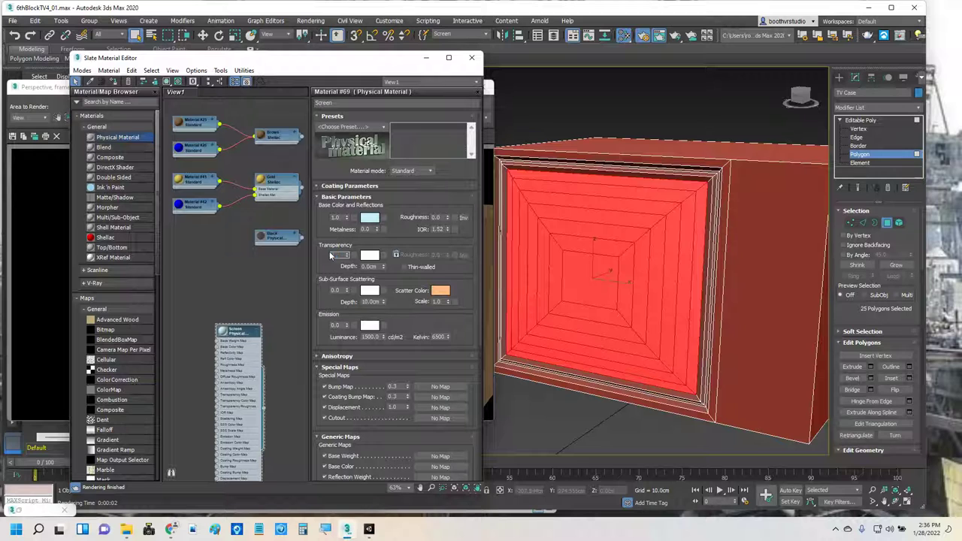
type("0.9")
key("Return")
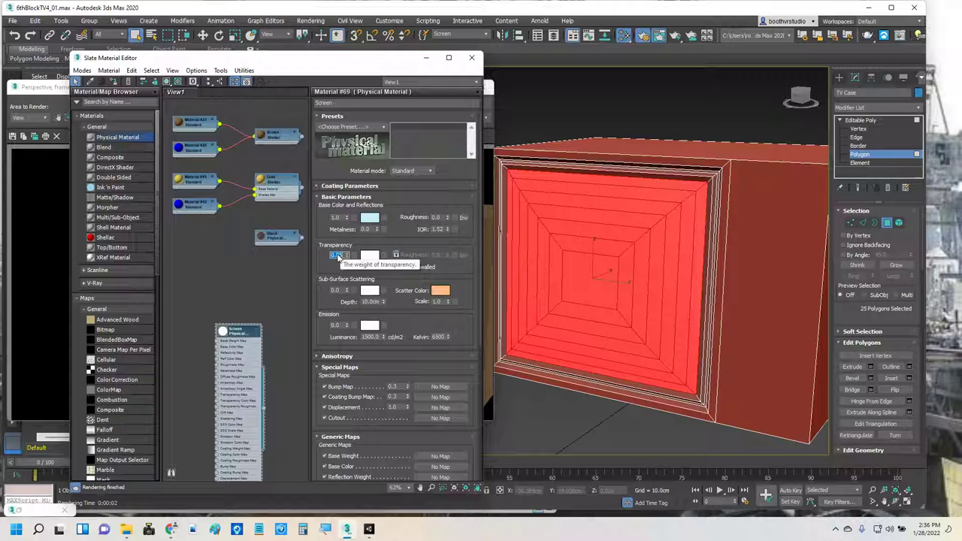
type("0.85")
key("Return")
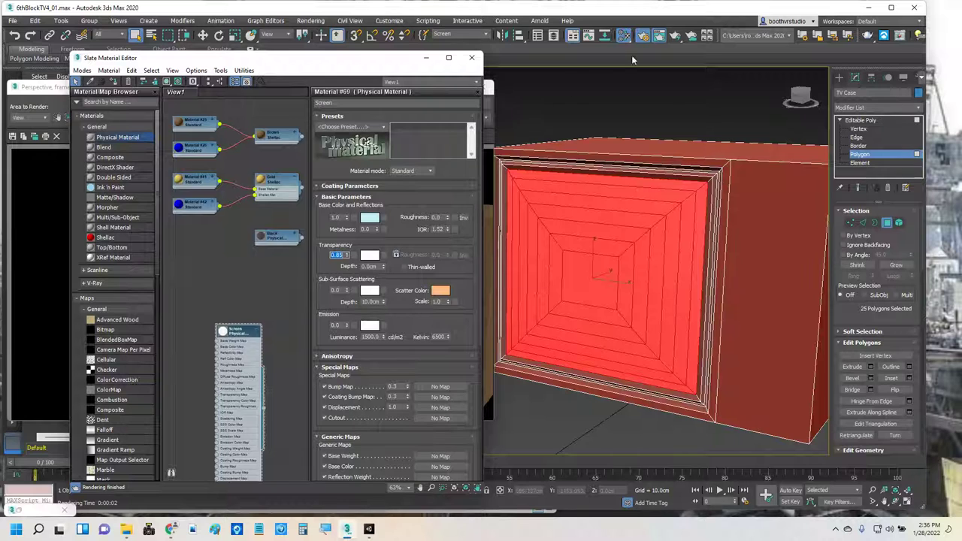
left_click(675, 35)
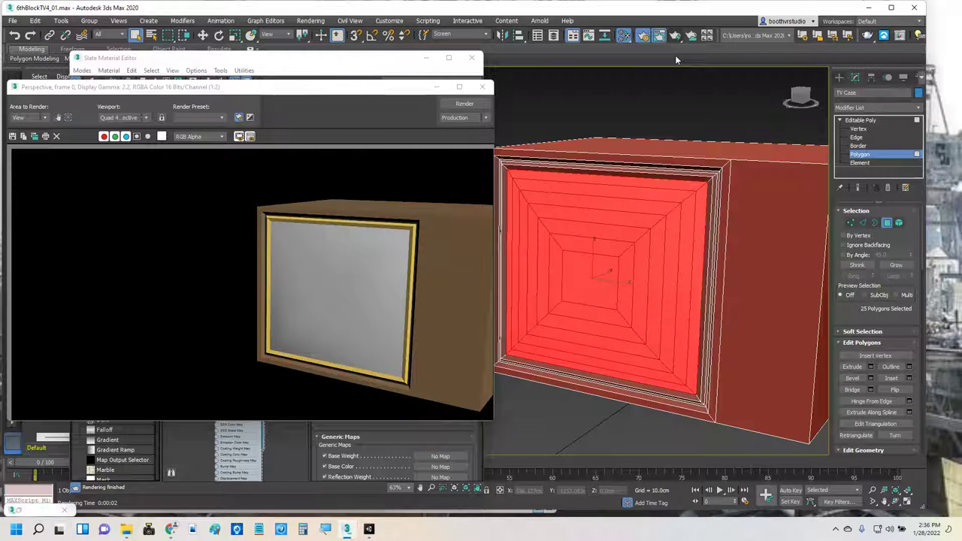
Minimise the render and material editor windows and leave polygon editing on the TV case.
left_click(436, 87)
left_click(426, 58)
middle_click_drag(646, 96, 513, 49, "alt")
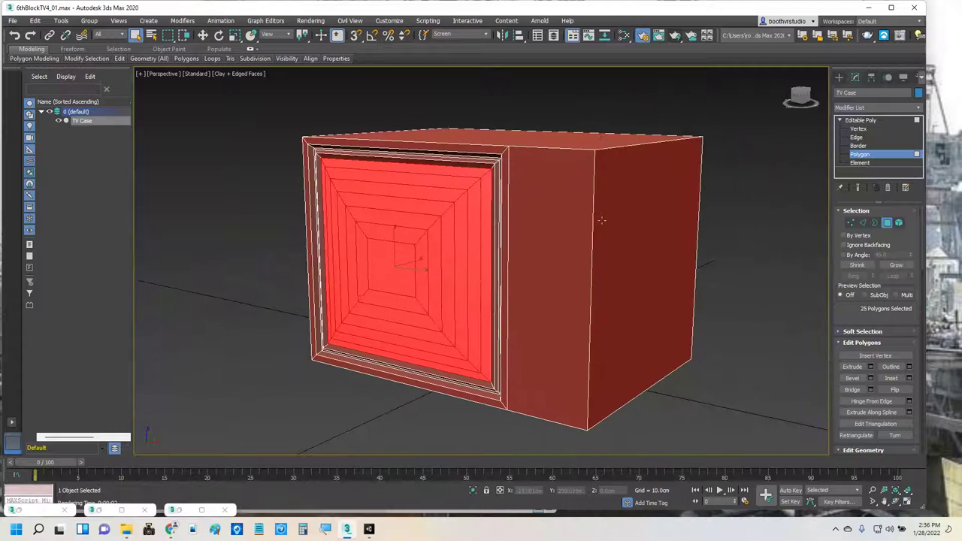
left_click(881, 153)
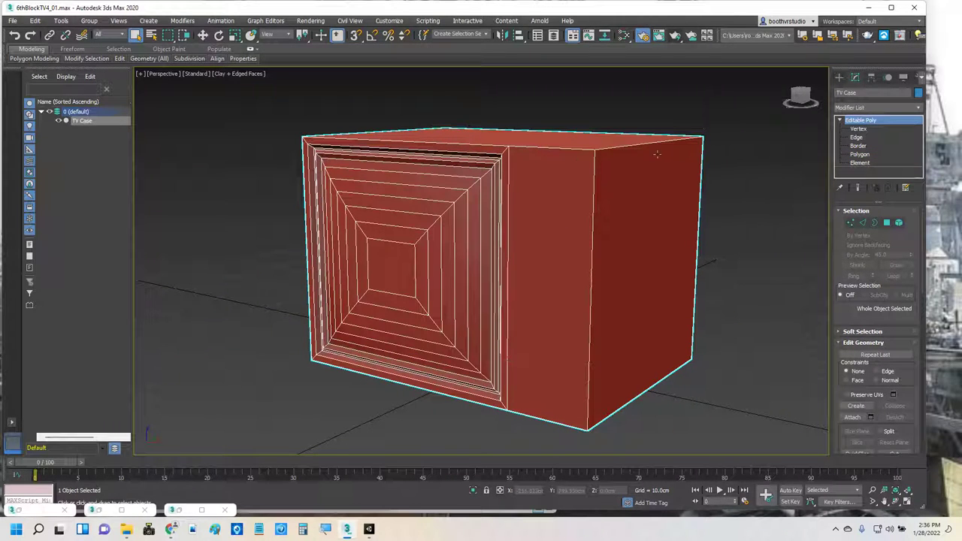
key("m")
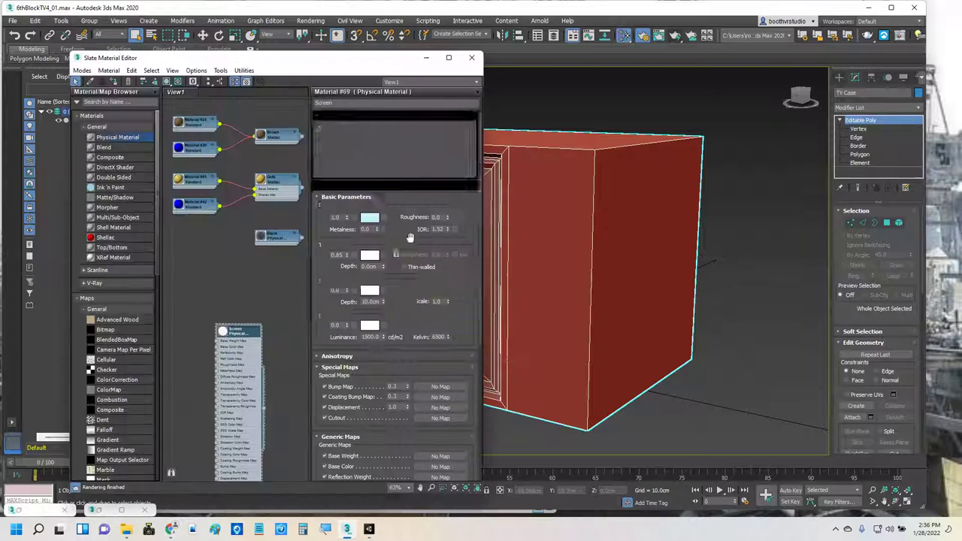
left_click(425, 59)
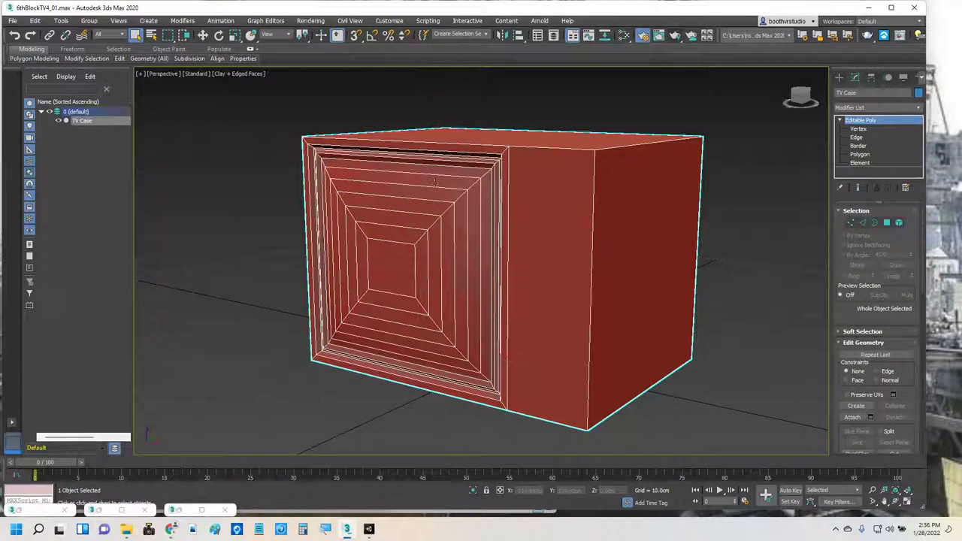
Hide the TV case to clear the perspective view and bring up the standard primitives for creating a new object.
key("w")
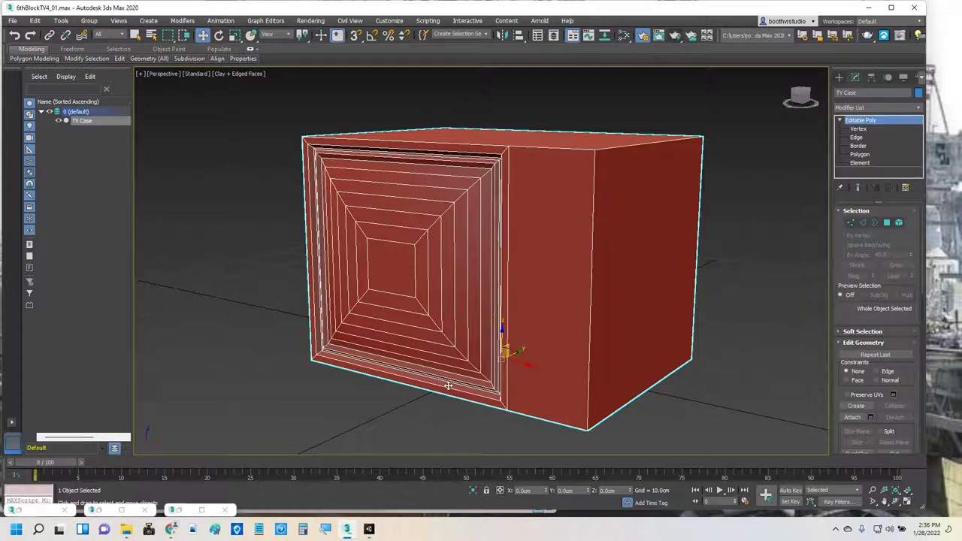
mouse_move(448, 385)
middle_mouse_down("alt")
mouse_move(487, 390)
mouse_move(444, 368)
mouse_move(401, 374)
mouse_move(449, 383)
middle_mouse_up("alt")
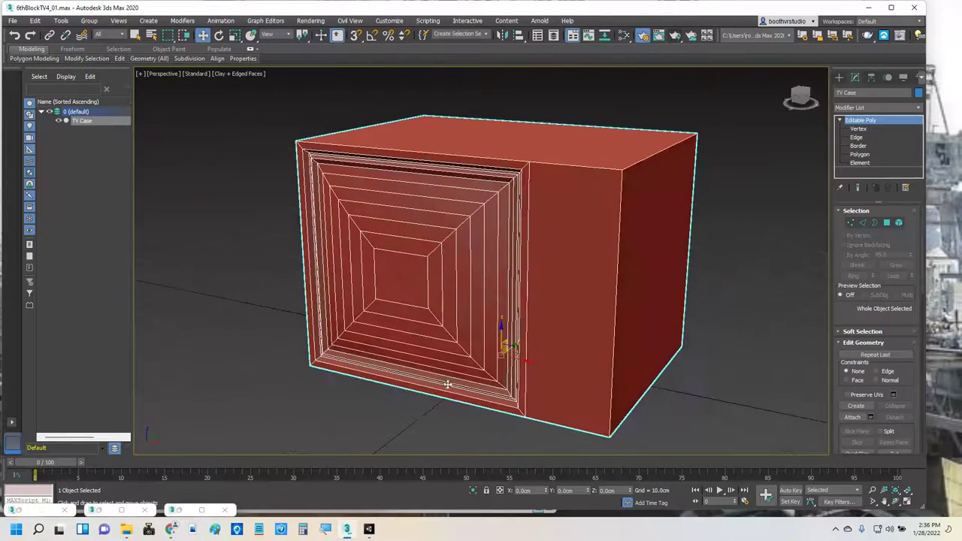
right_click(764, 242)
left_click(793, 204)
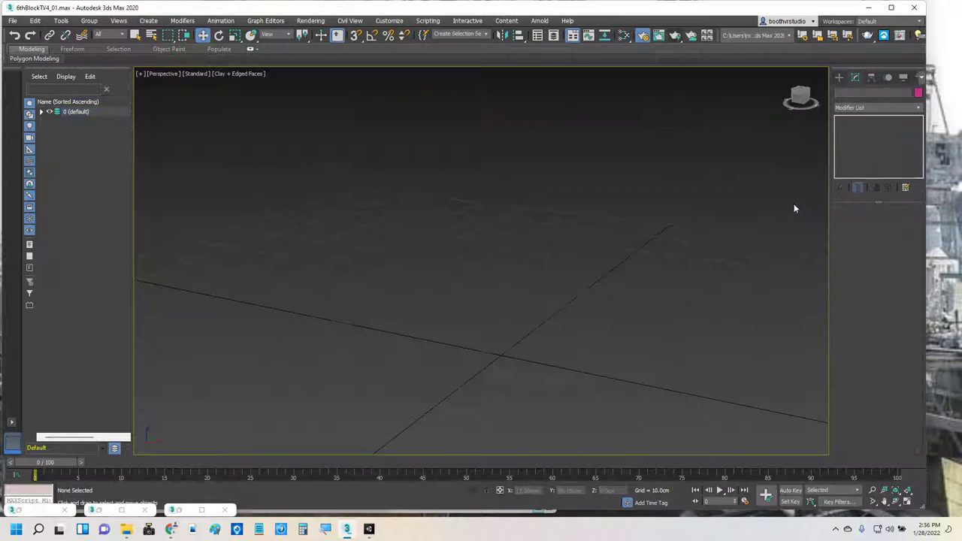
left_click(839, 77)
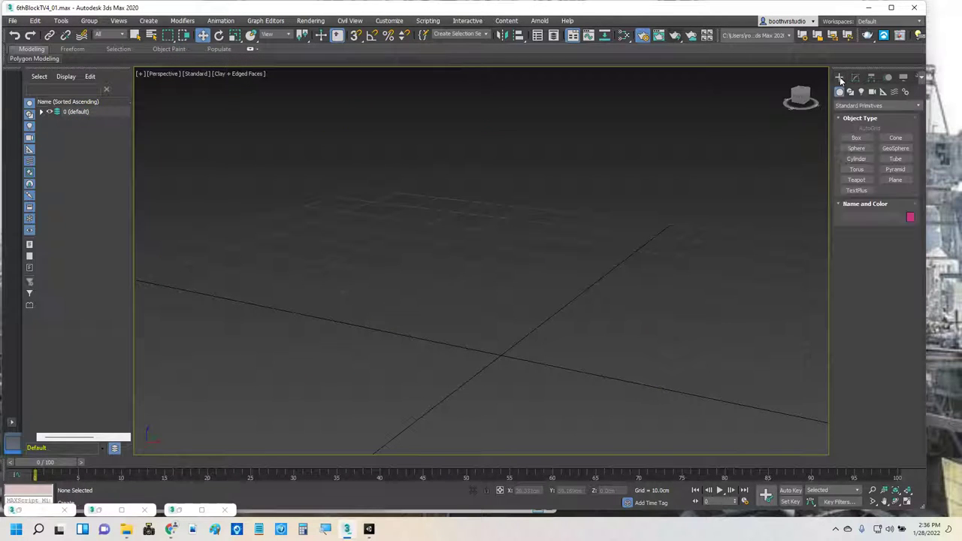
Create a teapot with a radius of about 5.56 cm near the grid centre and reset its X position to 0 cm.
left_click(857, 179)
left_click_drag(491, 343, 522, 363)
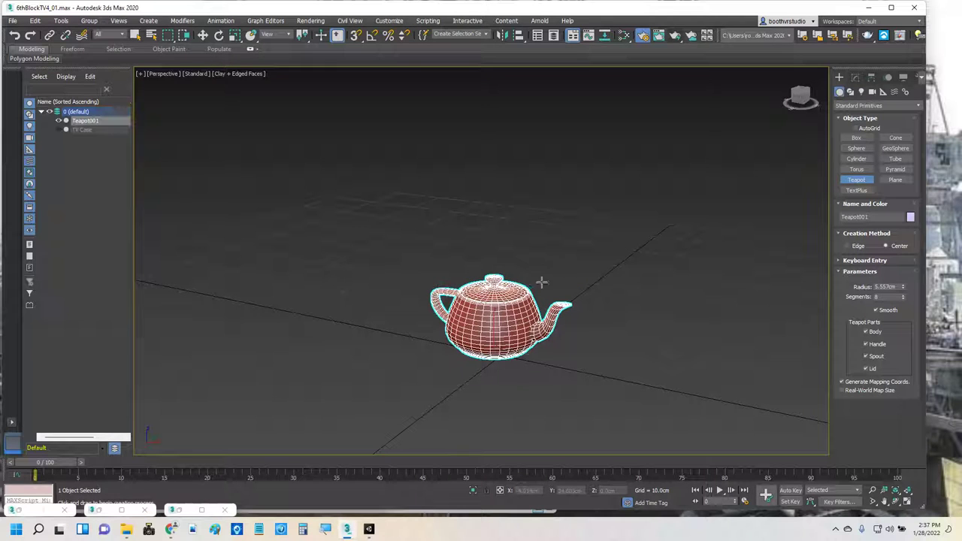
key("w")
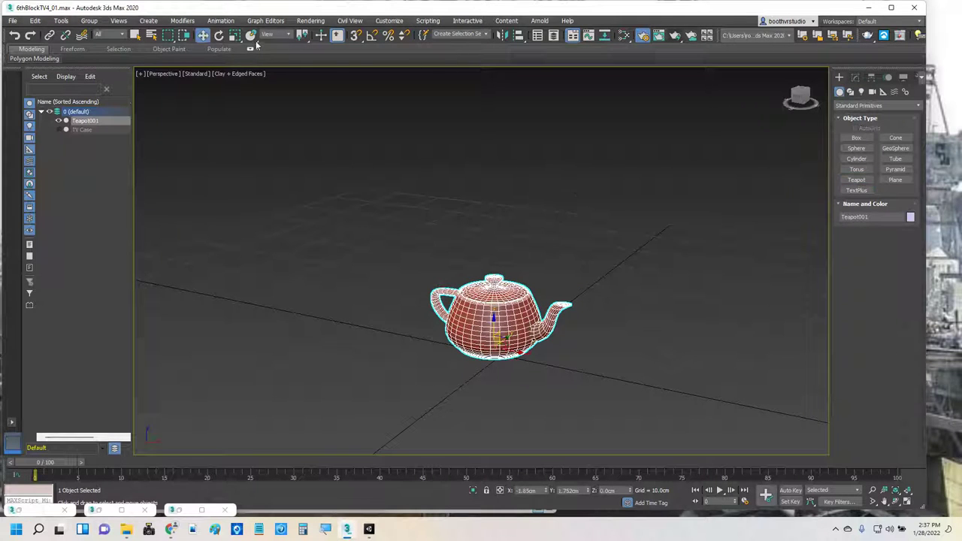
right_click(546, 491)
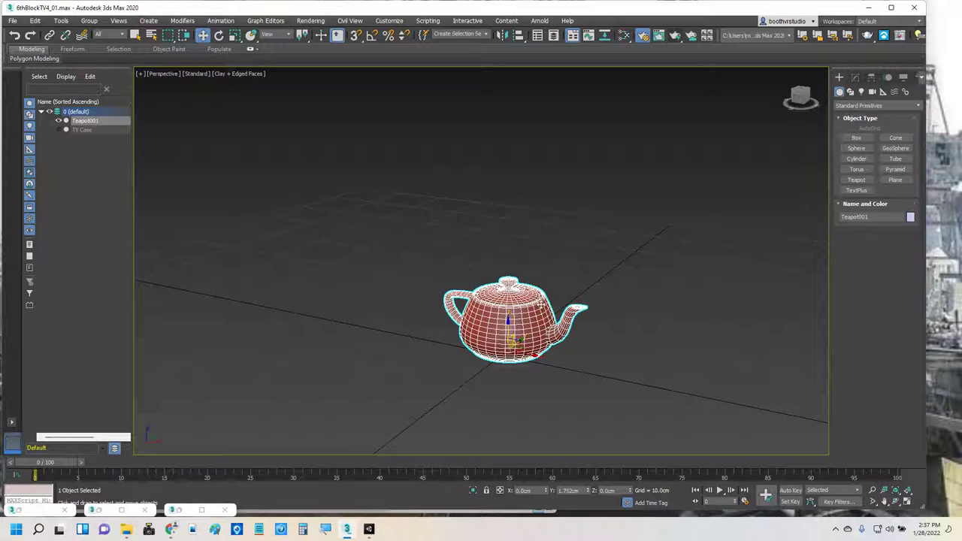
Raise the teapot to a Z position of about 5.1 cm and unhide the TV case.
left_click_drag(514, 340, 510, 283)
right_click(672, 238)
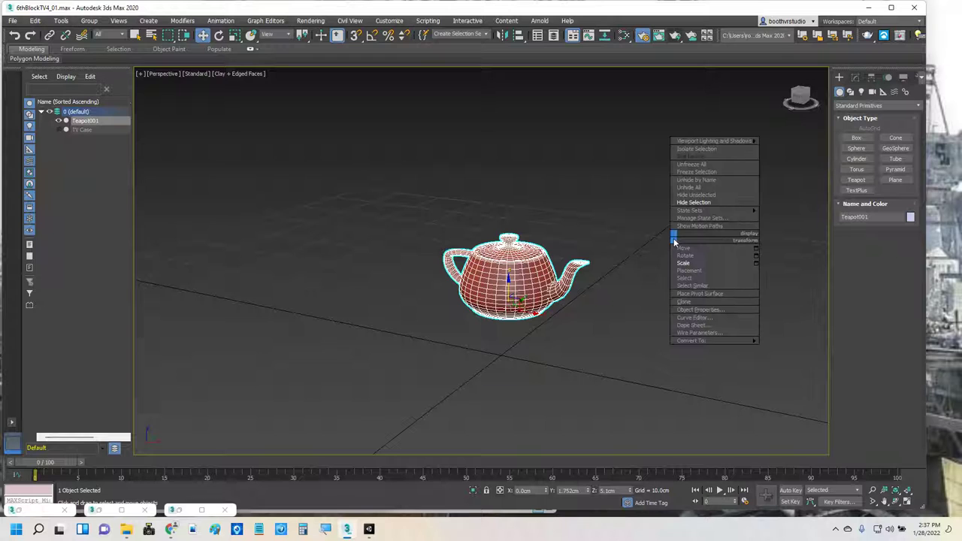
left_click(690, 187)
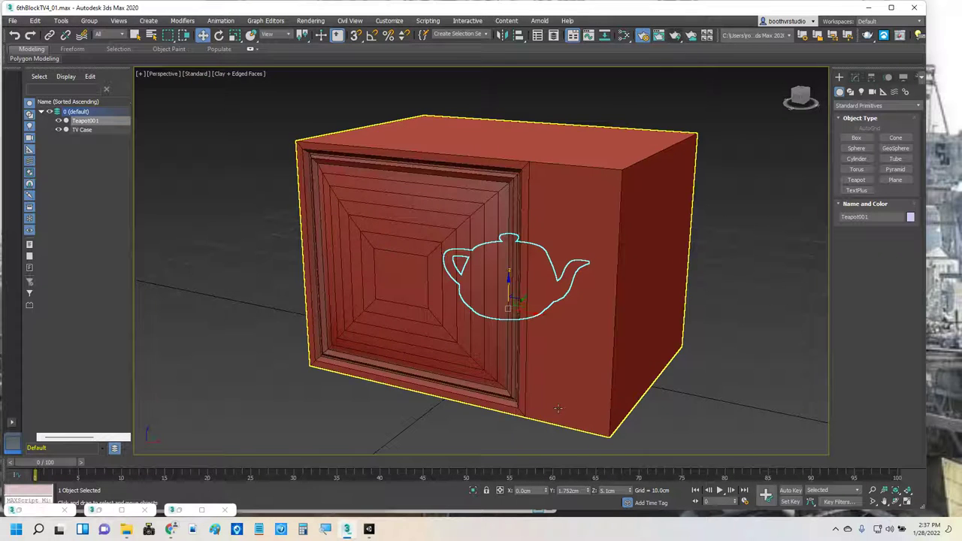
Move the teapot inside the TV case behind the screen, to about X -5.67 cm and Y -4.16 cm.
middle_click_drag(558, 408, 528, 308, "alt")
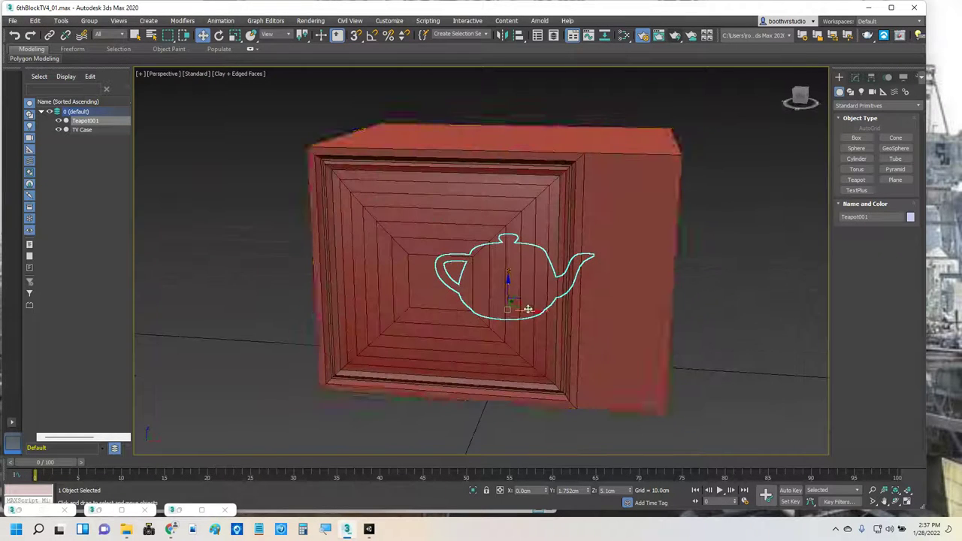
left_click_drag(529, 309, 480, 308)
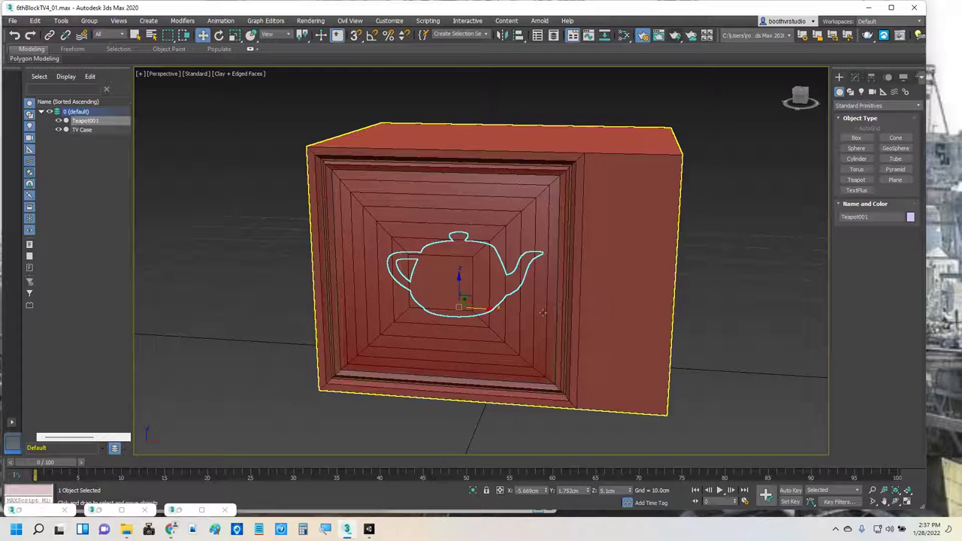
middle_click_drag(543, 312, 501, 267, "alt")
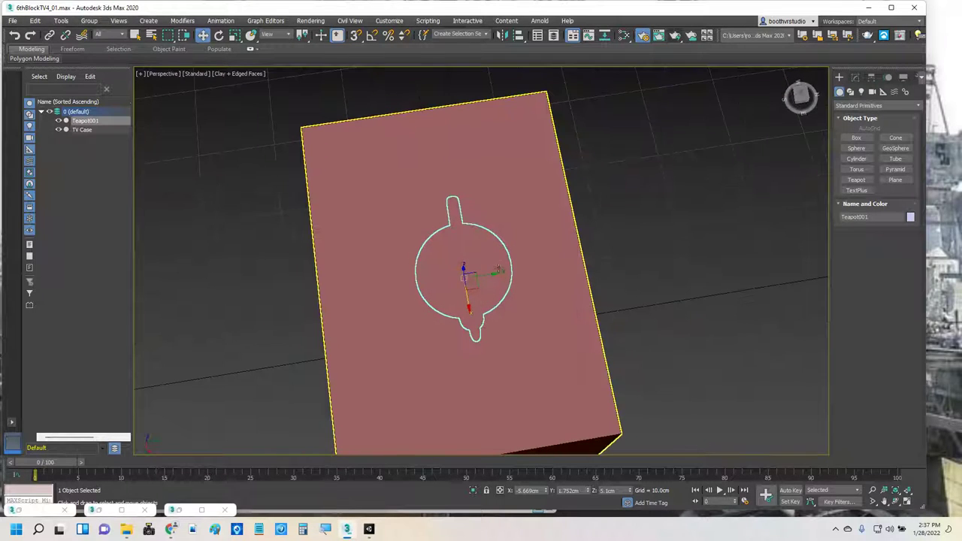
left_click(497, 272)
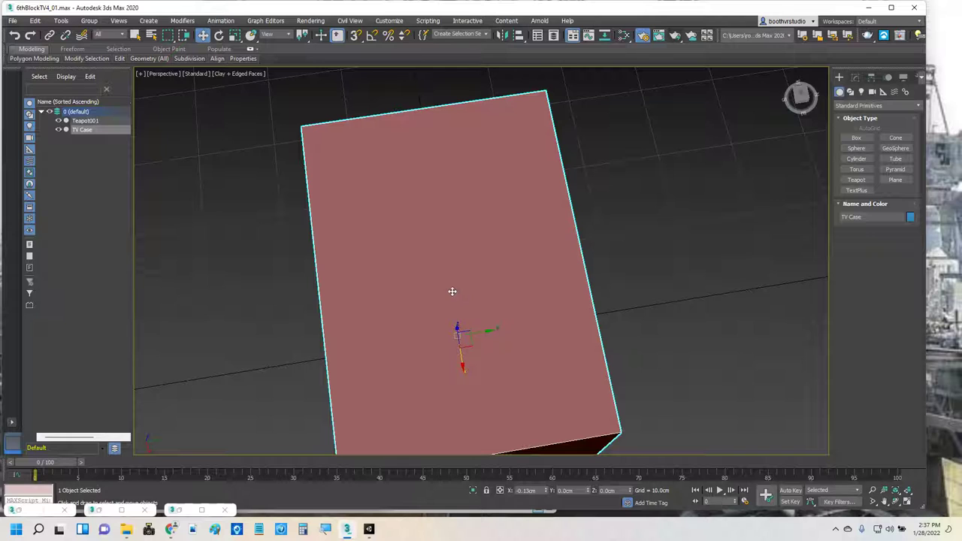
left_click(456, 268)
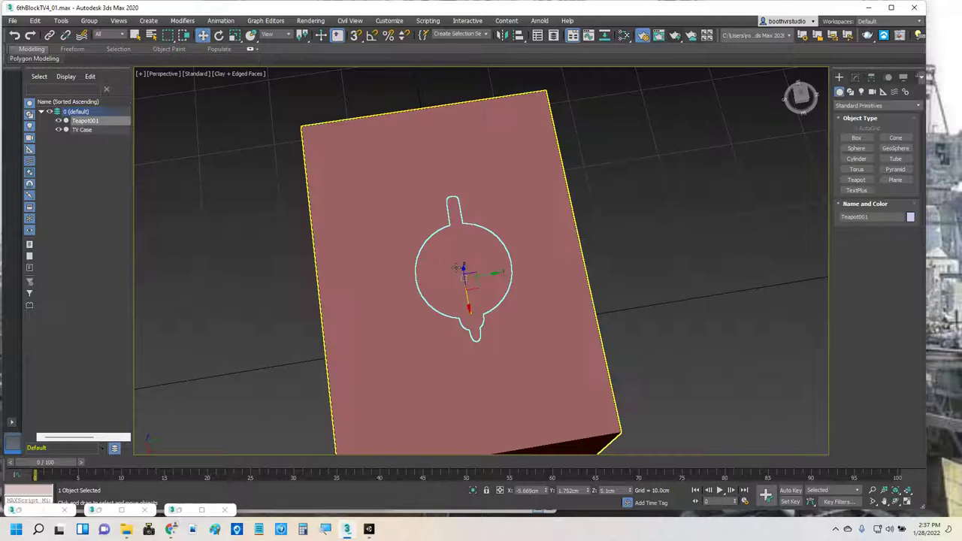
mouse_move(474, 280)
left_mouse_down()
mouse_move(480, 274)
mouse_move(456, 275)
left_mouse_up()
left_click(636, 254)
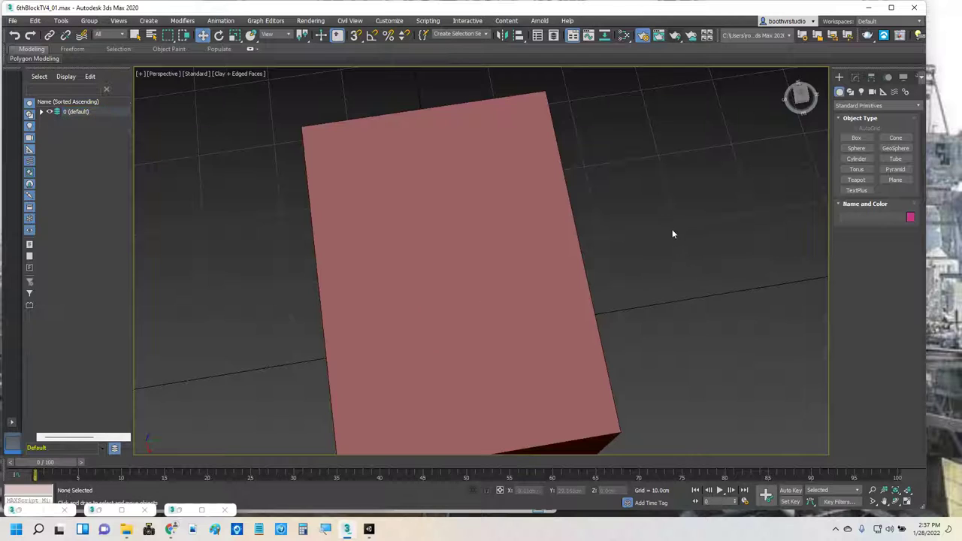
left_click(432, 274)
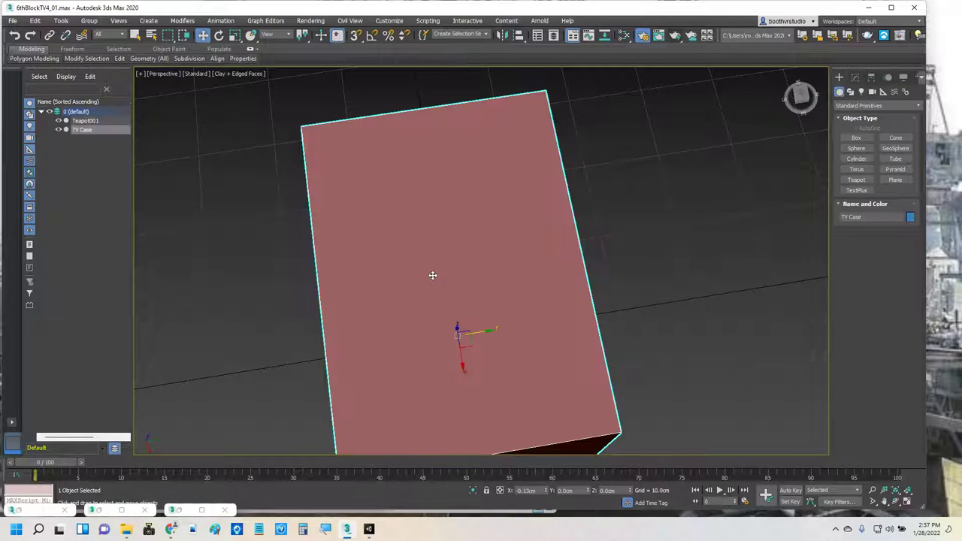
left_click(432, 275)
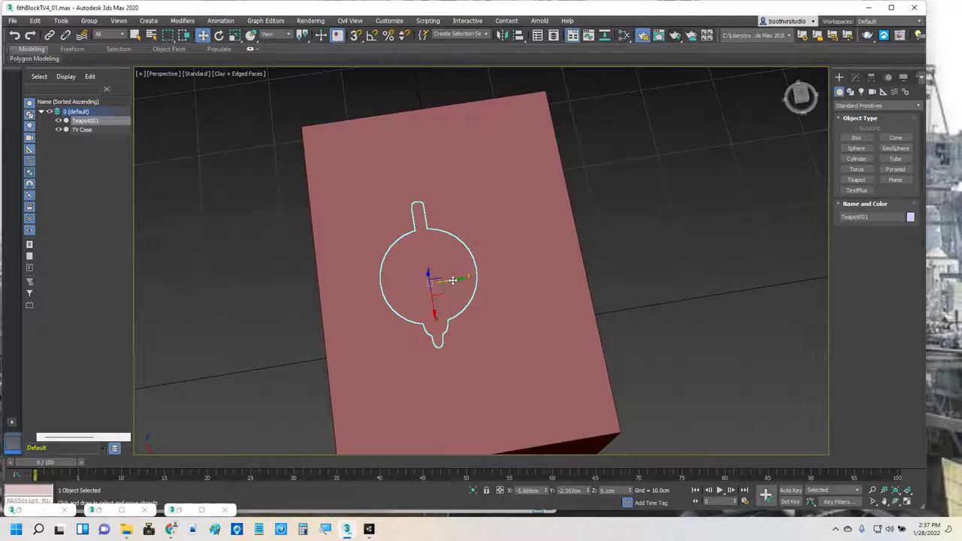
left_click_drag(451, 280, 445, 281)
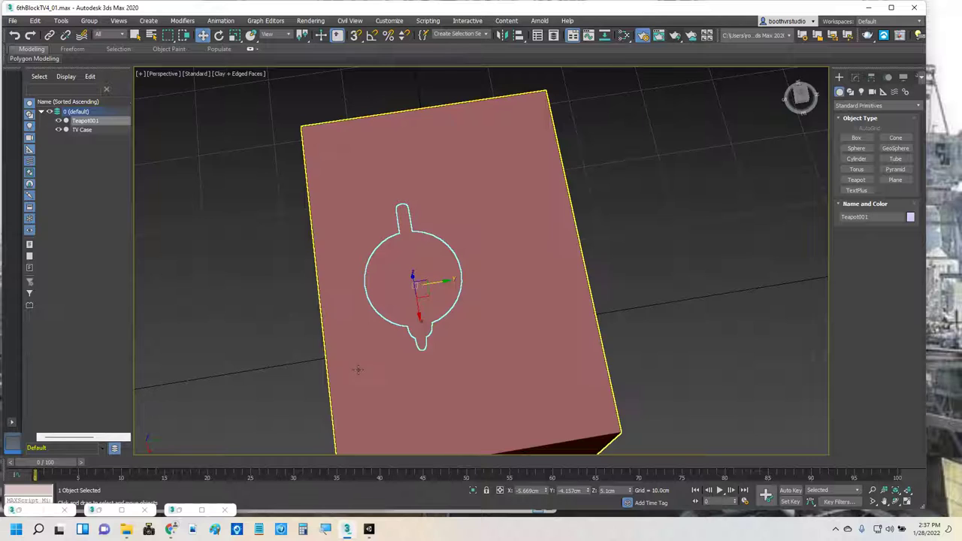
Render the perspective view facing the TV screen to check the teapot through it, and minimise the render window.
middle_click_drag(284, 364, 358, 297, "alt")
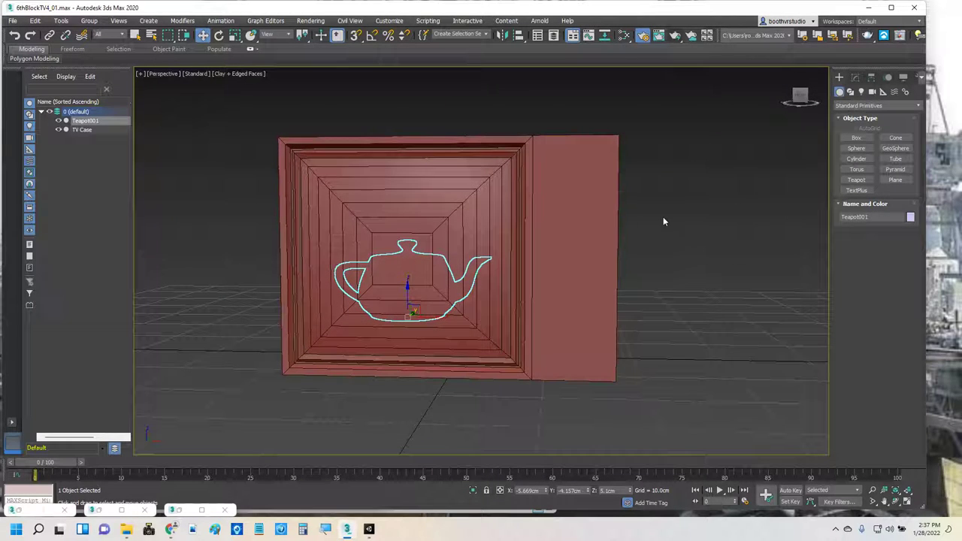
left_click(675, 39)
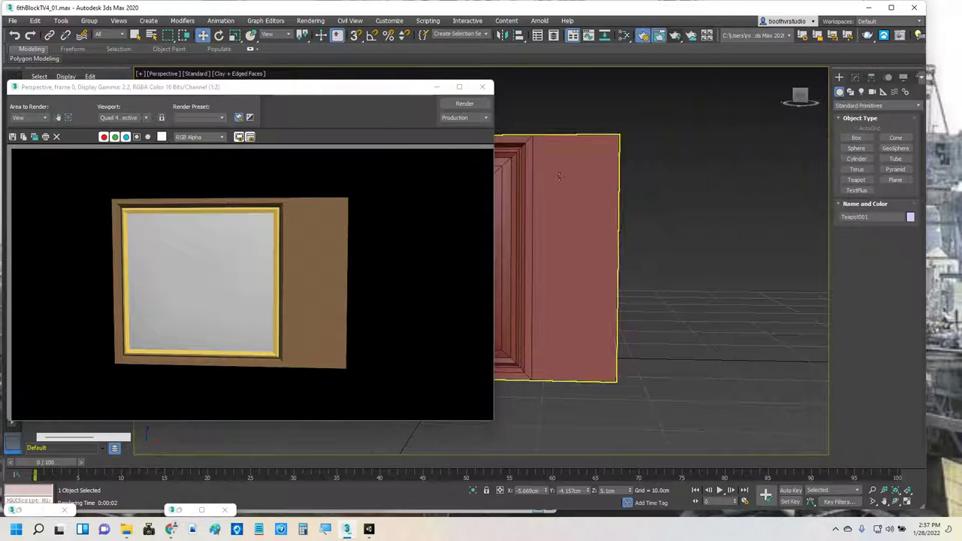
left_click(437, 87)
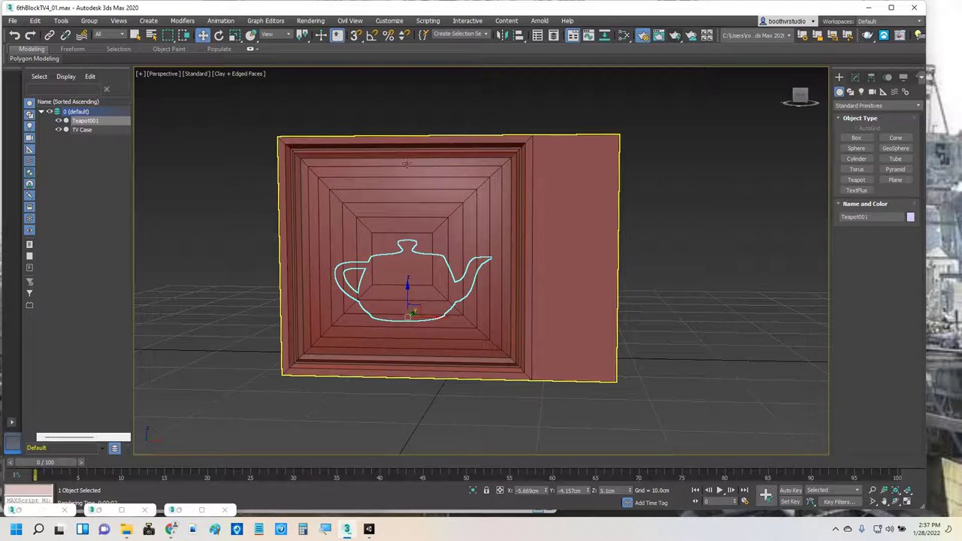
Assign the Screen material to the TV case polygons in the Screen selection set.
left_click(487, 36)
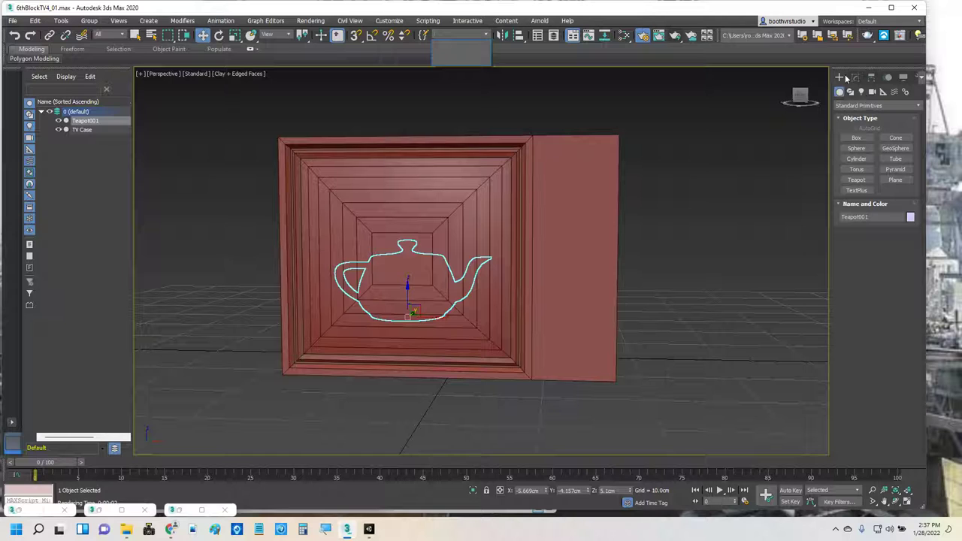
left_click(502, 209)
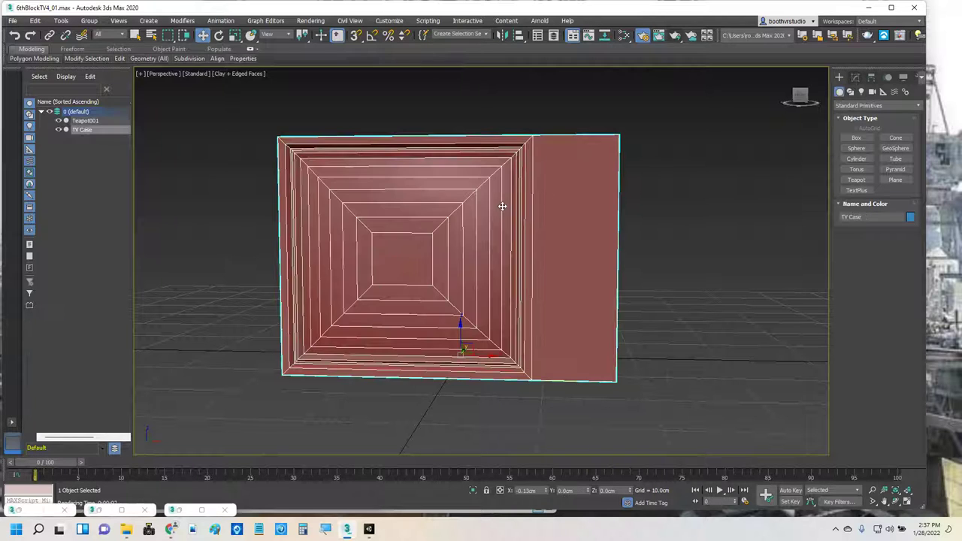
left_click(854, 77)
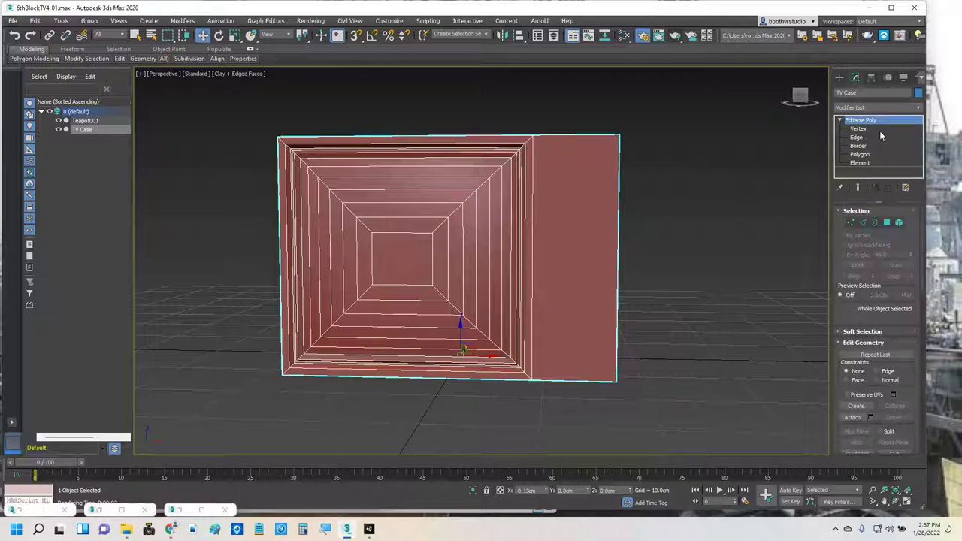
left_click(859, 154)
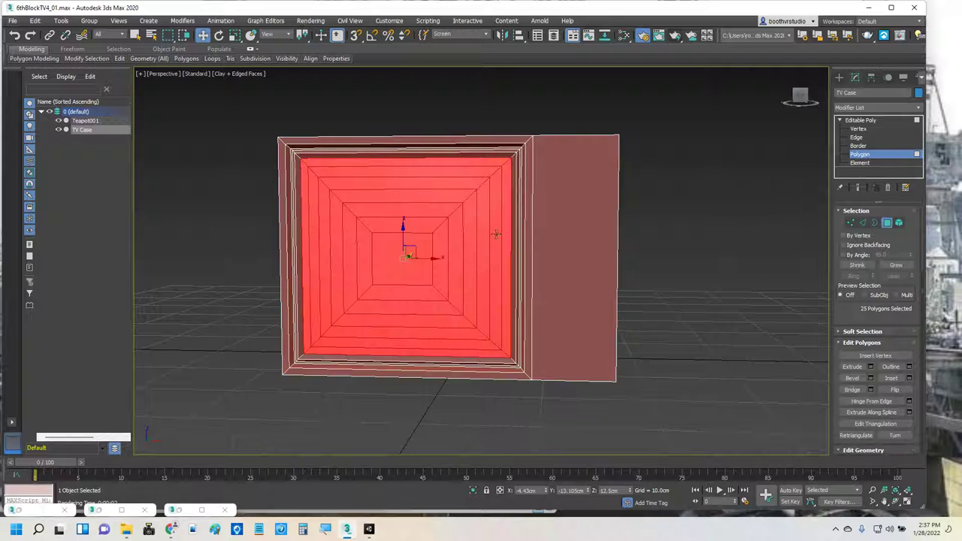
double_click(185, 507)
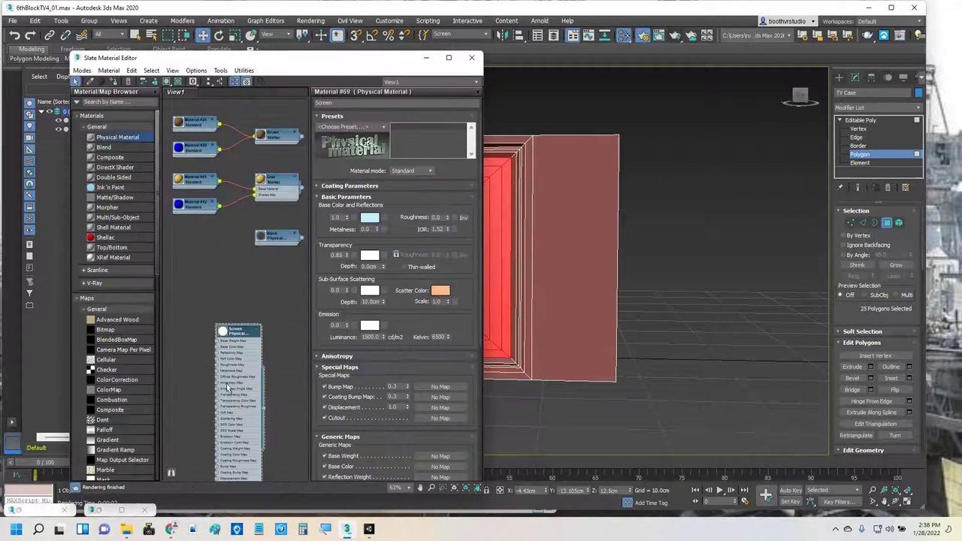
left_click_drag(226, 384, 206, 314)
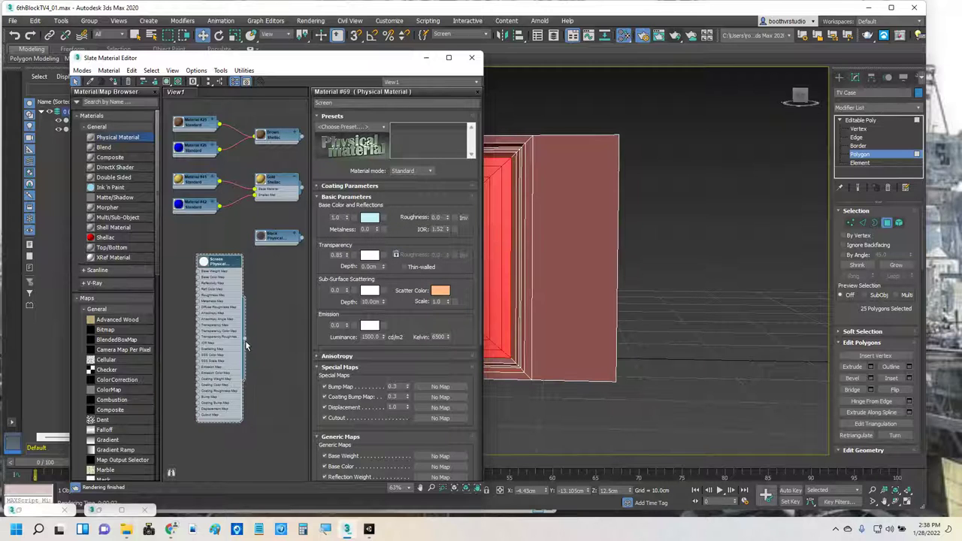
left_click_drag(244, 339, 494, 253)
left_click(427, 59)
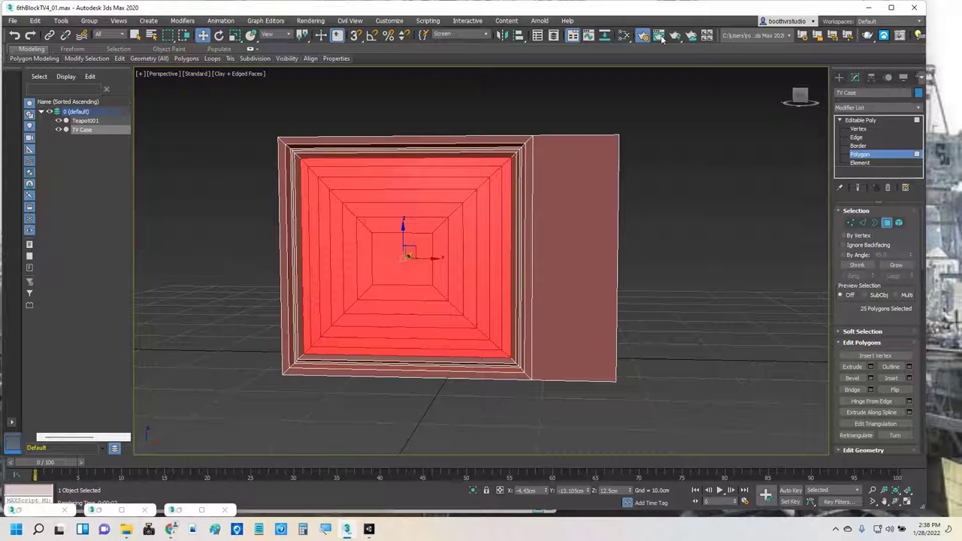
Render the front view again with the Screen material reapplied, clear the polygon selection and minimise the render window.
left_click(660, 35)
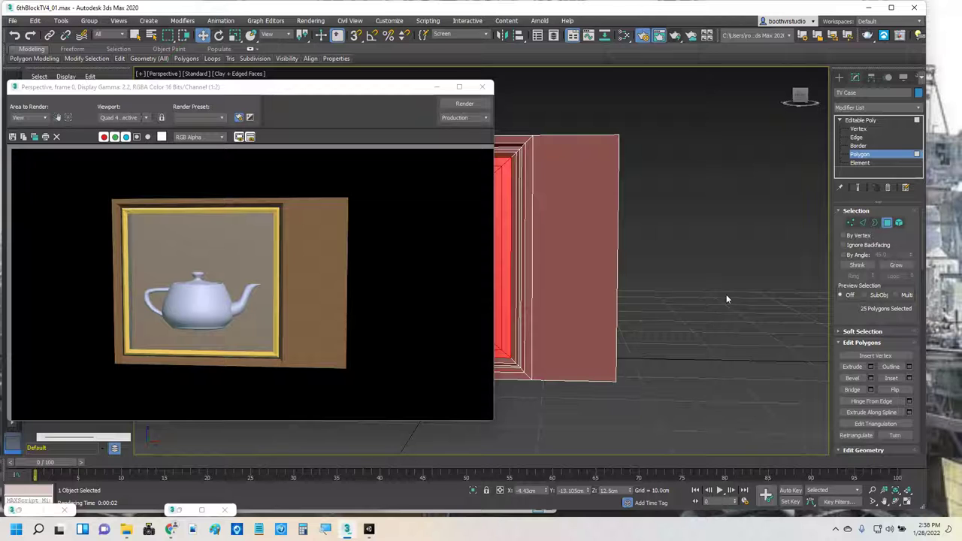
left_click(714, 216)
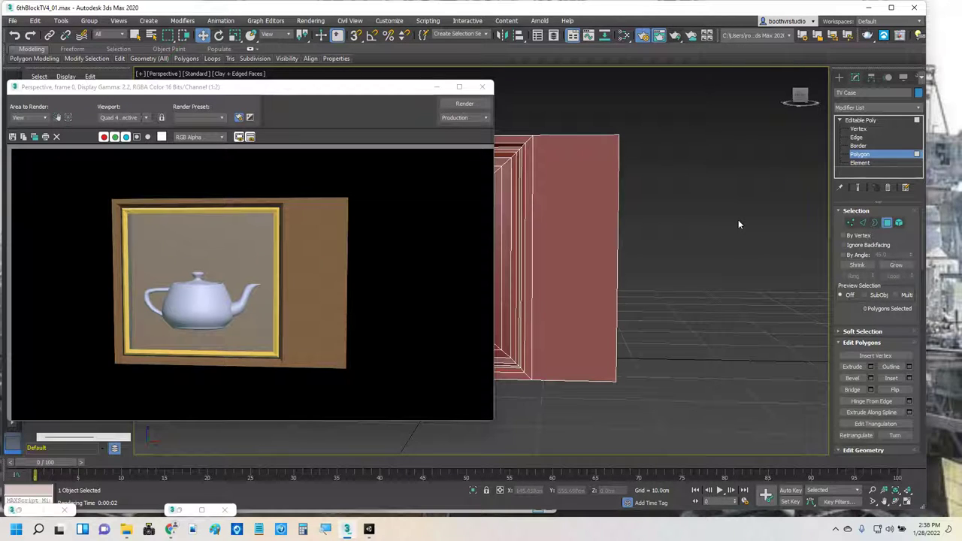
left_click(437, 88)
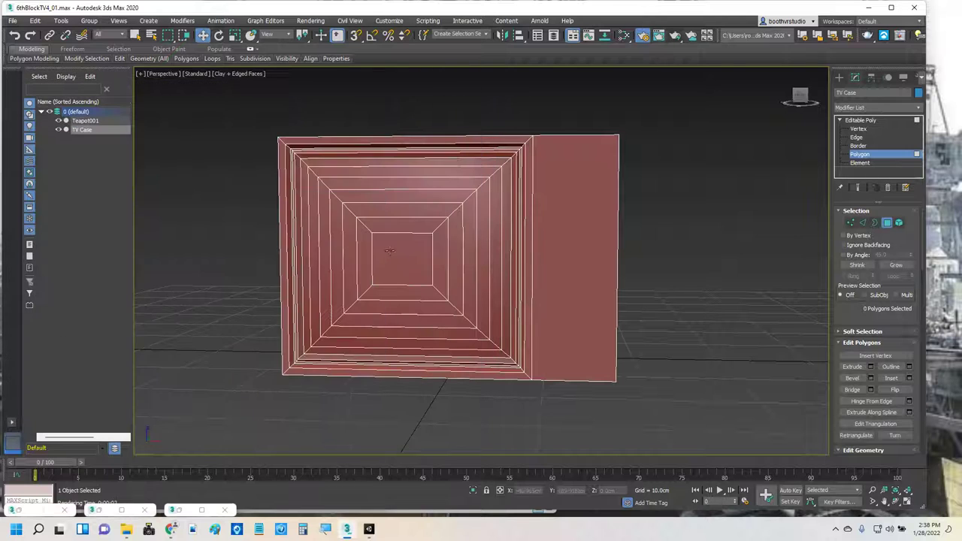
Leave polygon editing on the TV case and raise the teapot to a Z position of about 9.08 cm.
left_click(400, 249)
key("ctrl+z")
key("ctrl+y")
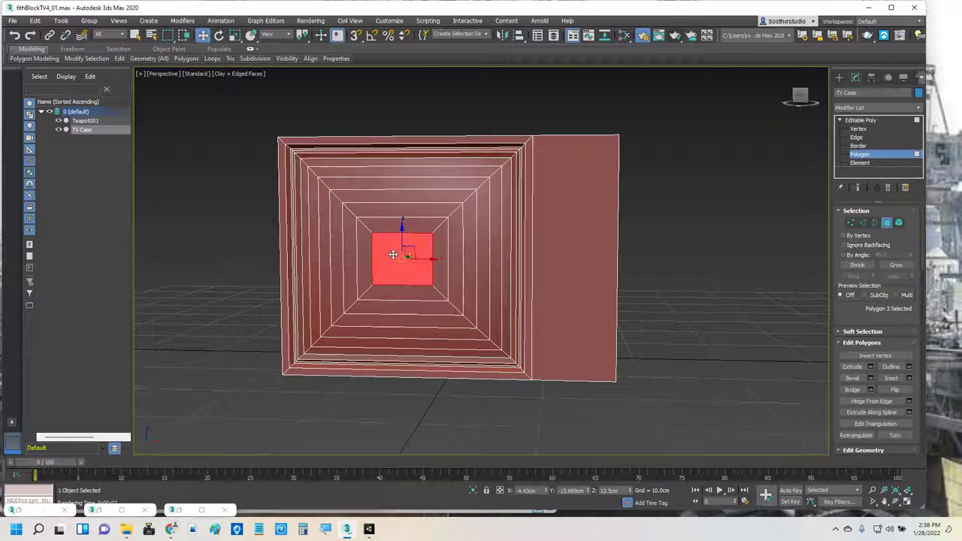
left_click(902, 155)
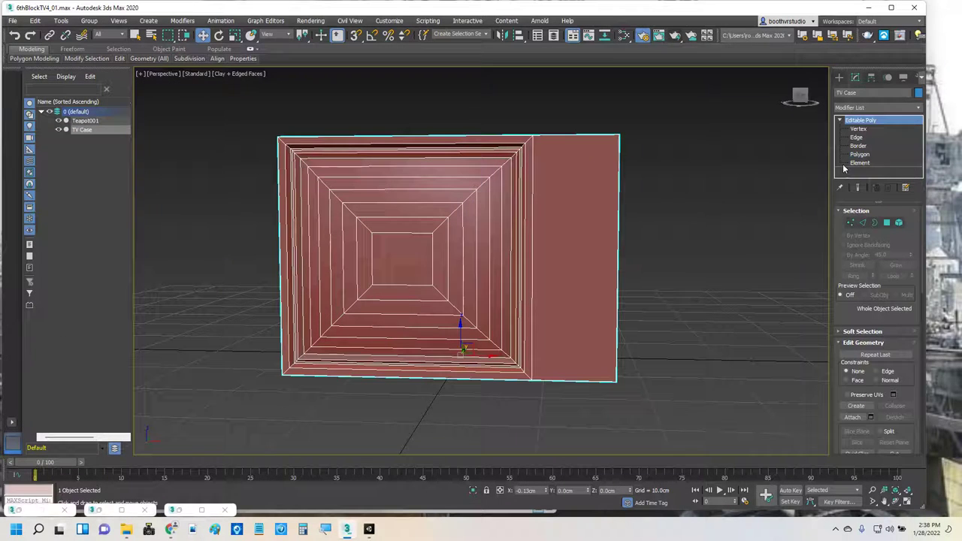
left_click(407, 262)
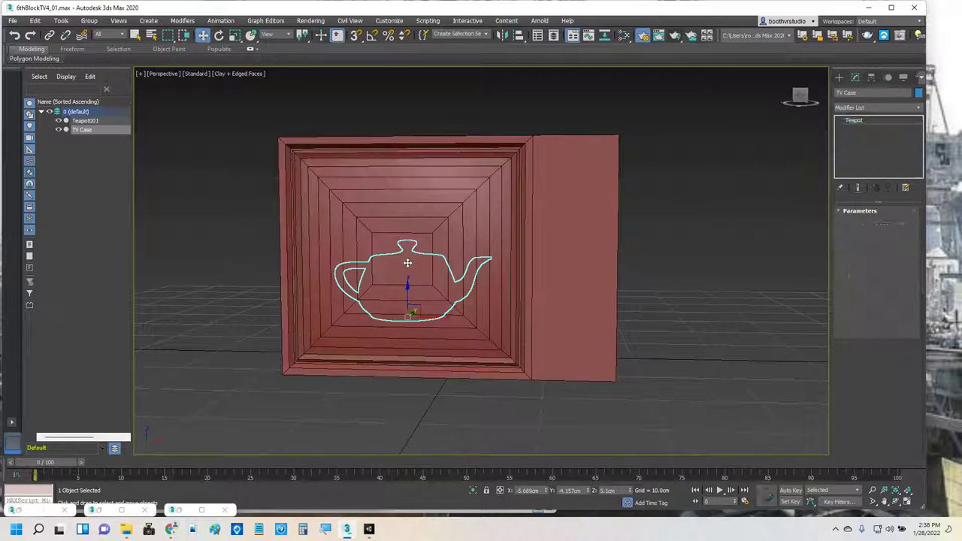
left_click_drag(406, 288, 408, 255)
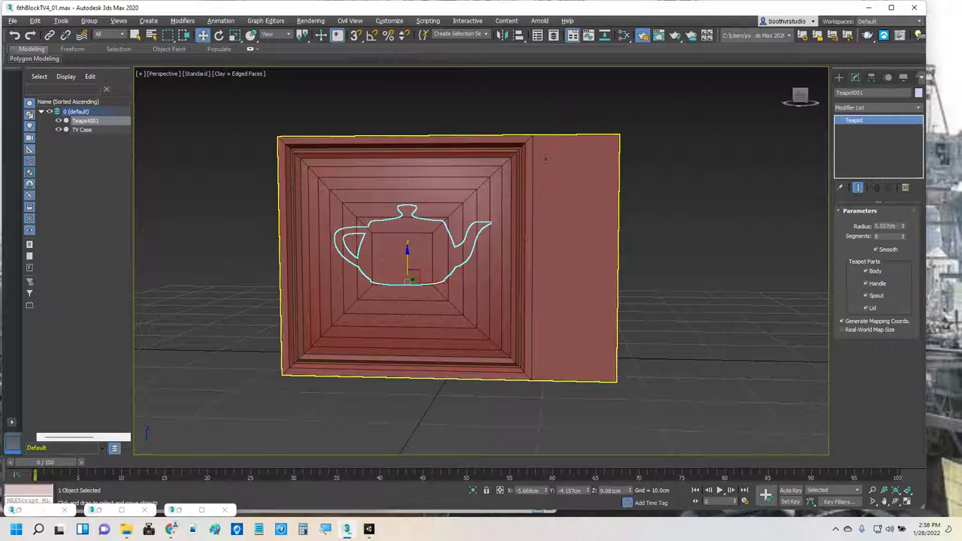
Render the TV case and the raised teapot from an angled perspective view.
middle_click_drag(545, 159, 574, 159, "alt")
left_click(690, 36)
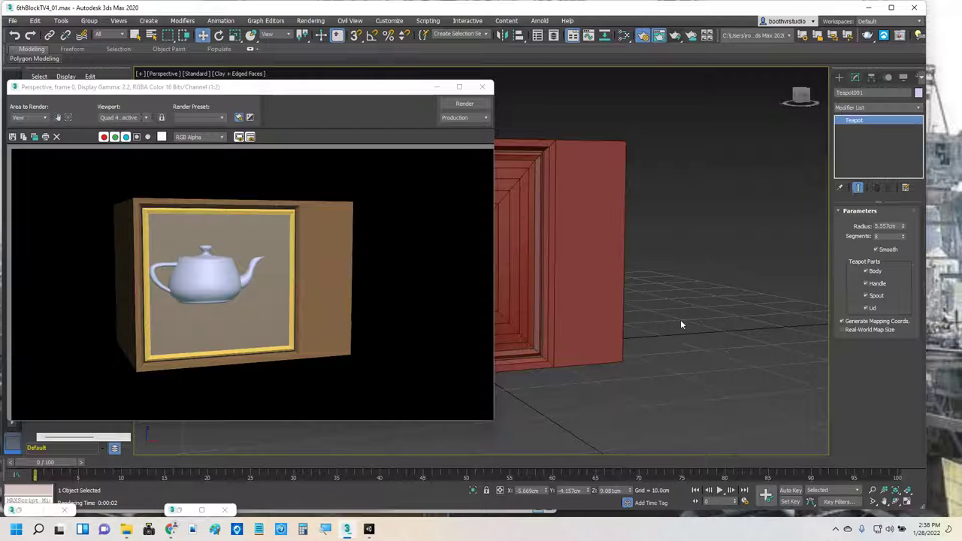
middle_click_drag(681, 324, 696, 232, "alt")
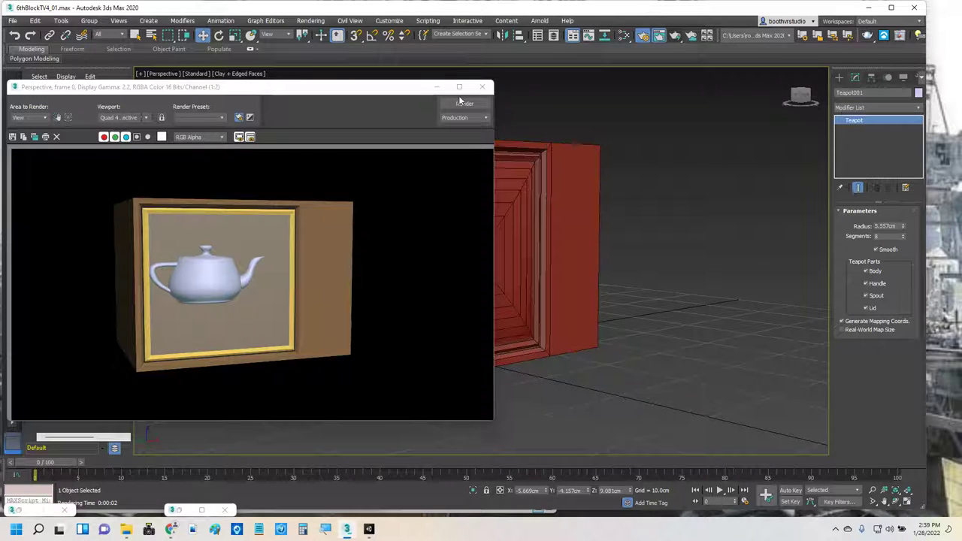
Set the render aside, restore the Slate Material Editor at a reduced size over the viewport and close the other minimised window.
left_click(435, 88)
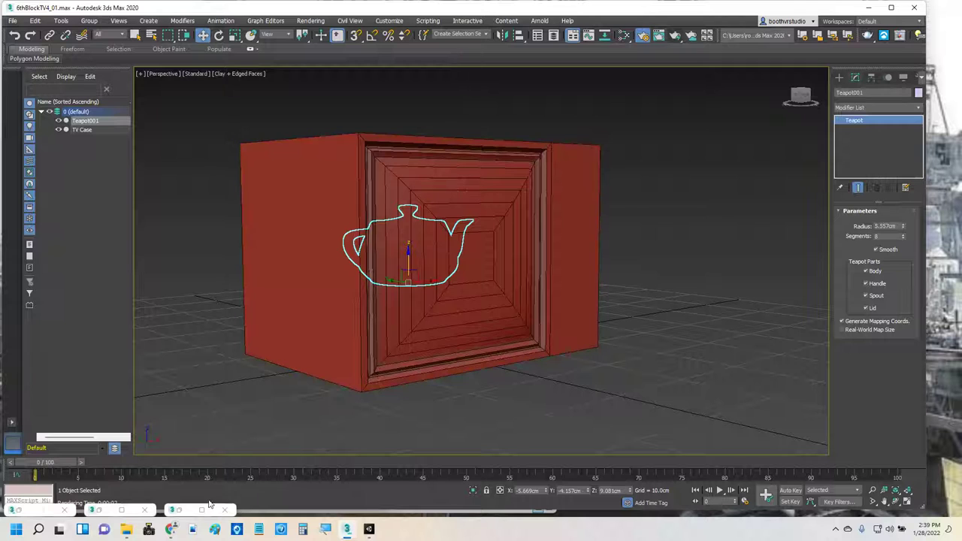
left_click(201, 510)
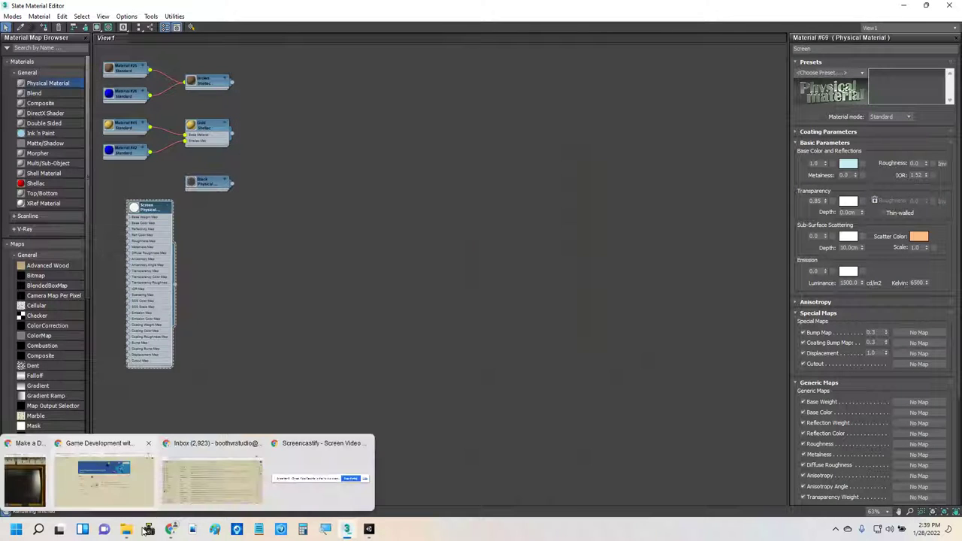
left_click(926, 5)
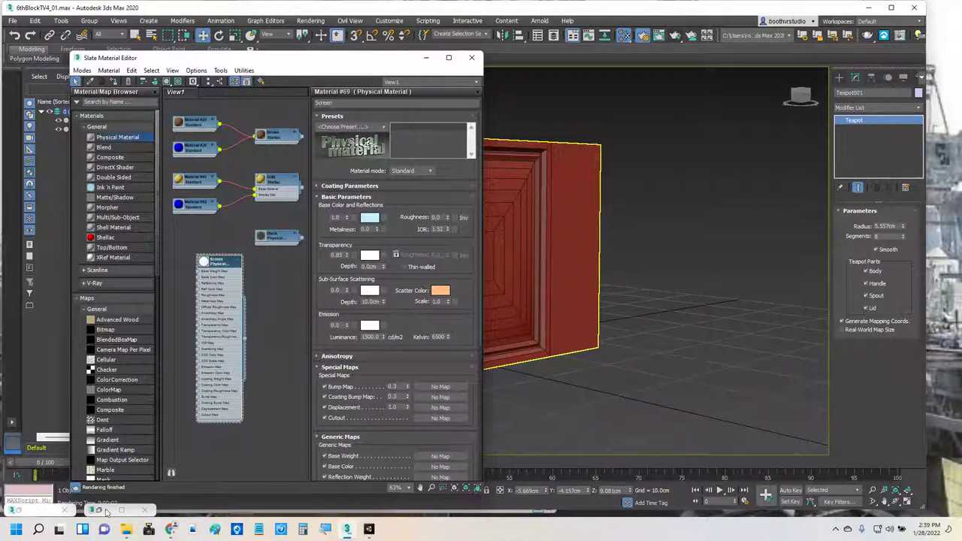
left_click(29, 512)
left_click(664, 66)
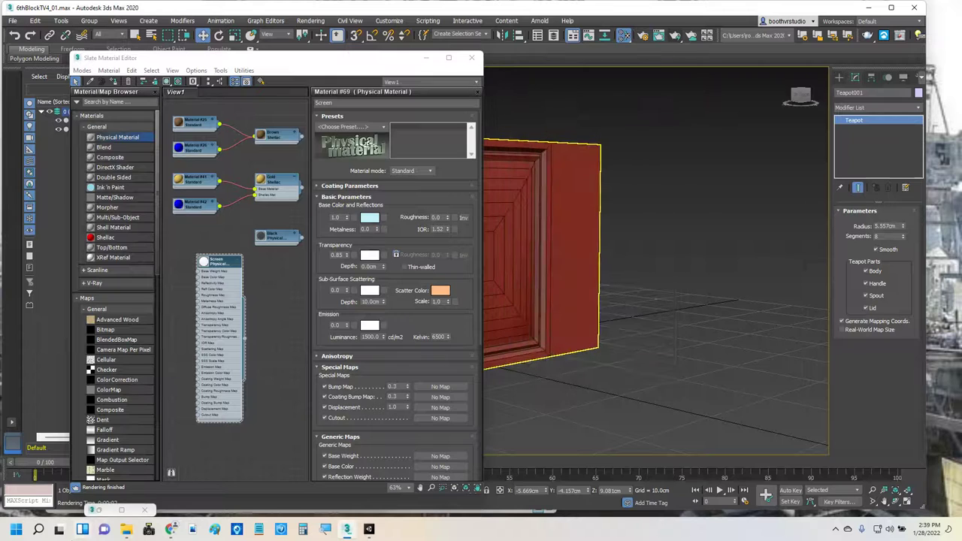
Enlarge the perspective render to examine the teapot through the transparent screen, and close the render window.
left_click(121, 514)
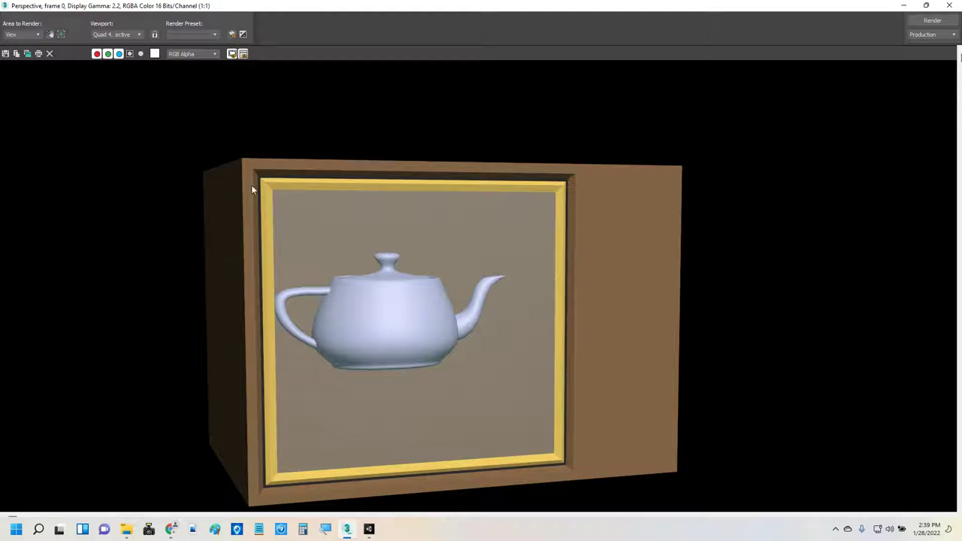
left_click(949, 6)
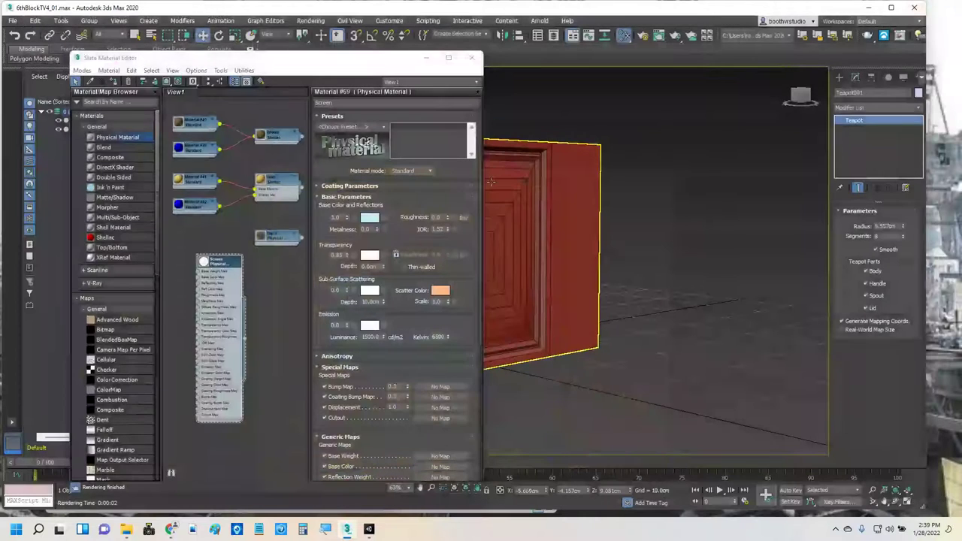
Minimise the Slate Material Editor and switch to the Classic TV 4.jpg reference image in Chrome.
left_click(426, 58)
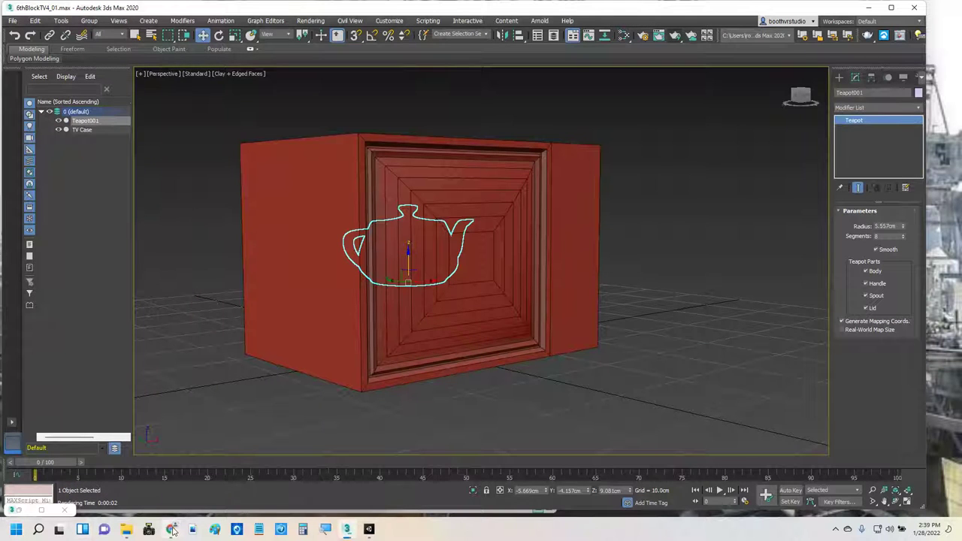
mouse_move(171, 529)
left_click(25, 476)
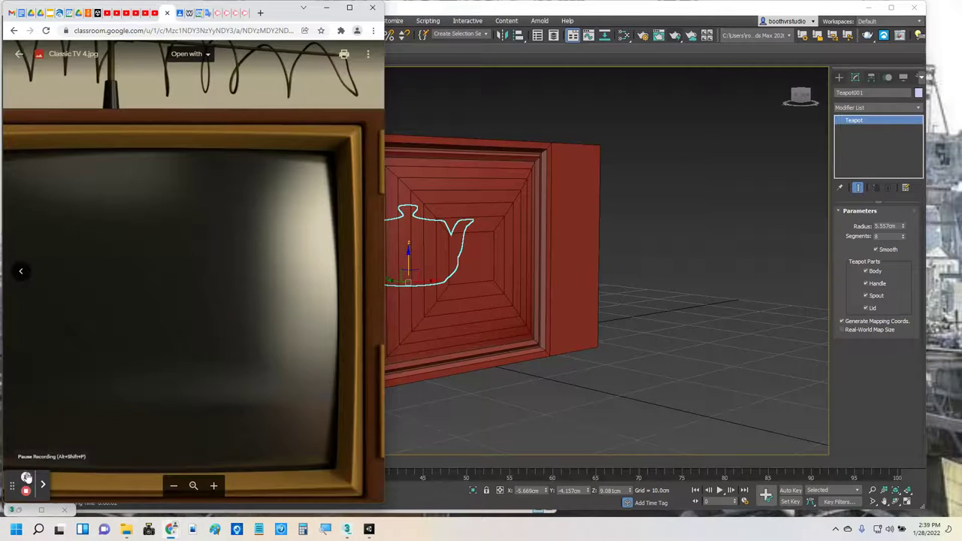